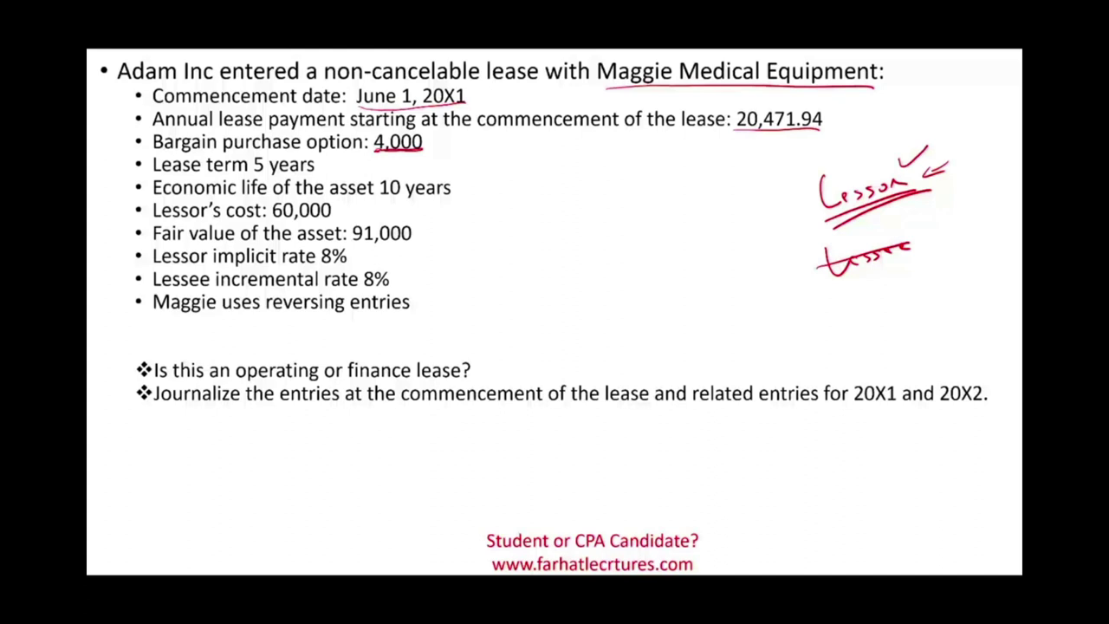
Underline "operating", "Bargain", "5 years" and "10 years" in red ink, and both underline and circle "finance lease".
drag(232, 382, 282, 377)
drag(350, 379, 423, 374)
drag(156, 154, 216, 152)
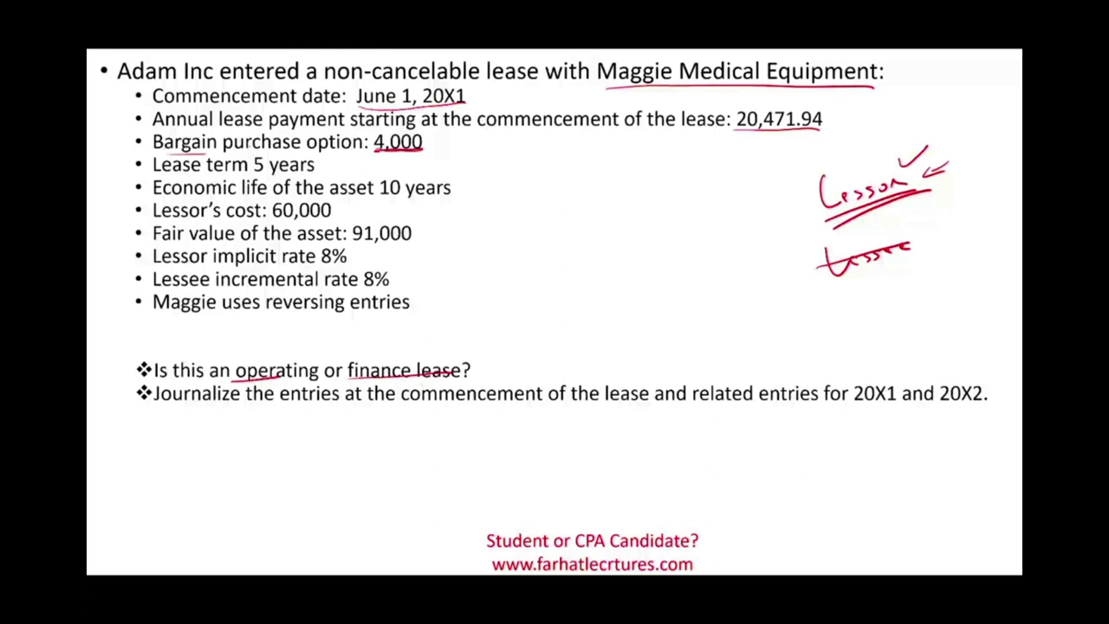
mouse_move(423, 349)
mouse_down()
mouse_move(378, 354)
mouse_move(468, 380)
mouse_move(386, 347)
mouse_up()
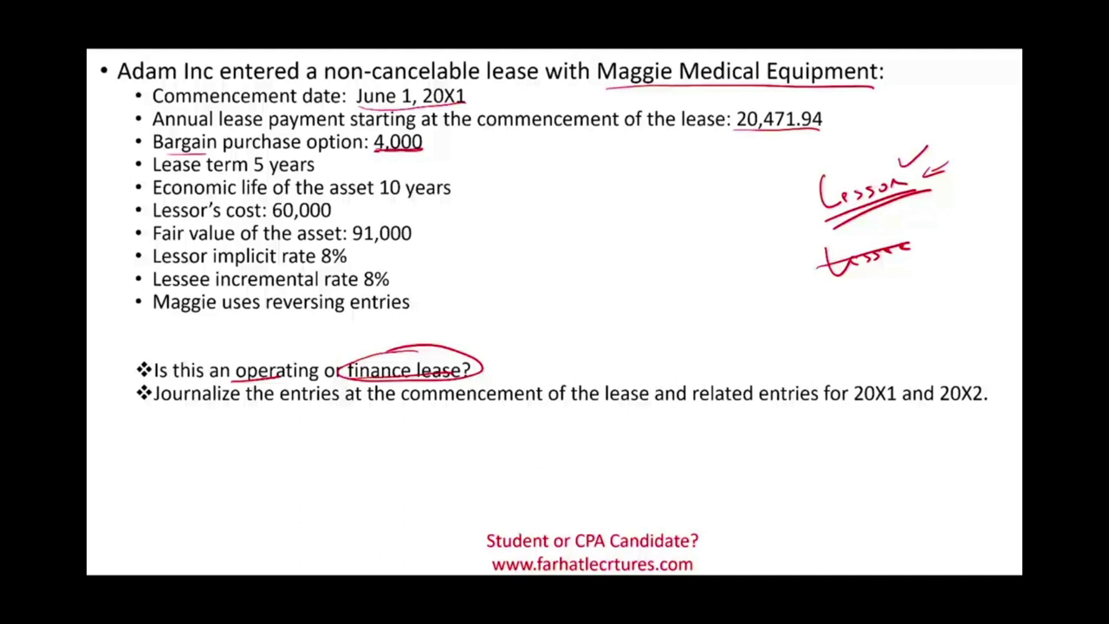
drag(251, 171, 313, 170)
drag(378, 196, 442, 199)
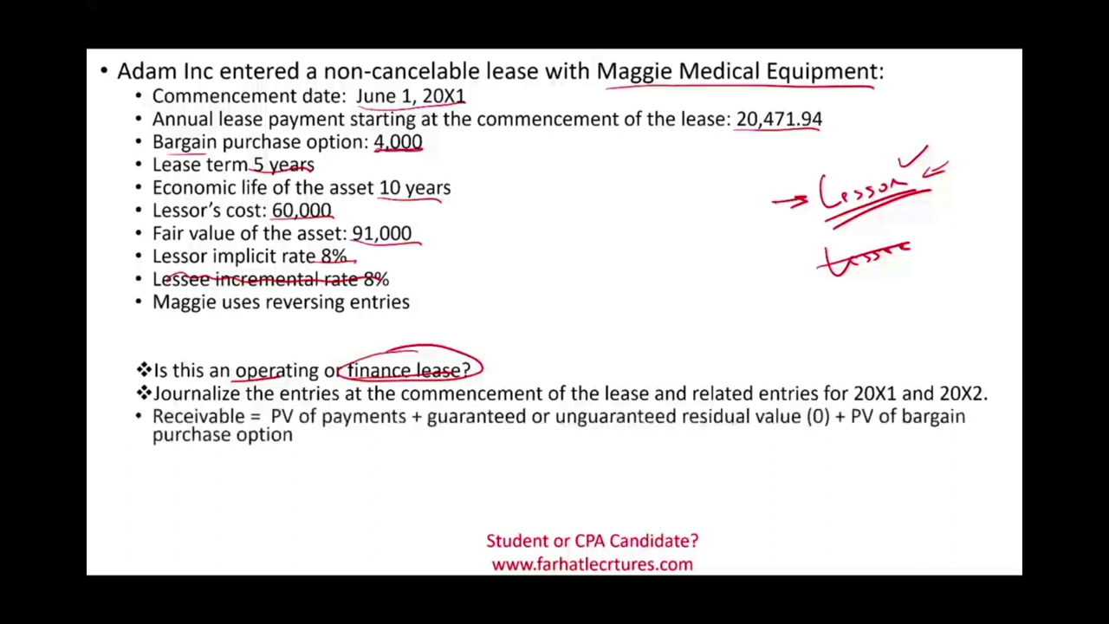
Mark the payment and residual value terms of the Receivable formula in red ink, and circle the annual payment 20,471.94.
drag(271, 425, 405, 422)
mouse_move(801, 95)
mouse_down()
mouse_move(784, 137)
mouse_move(790, 92)
mouse_up()
mouse_move(419, 407)
mouse_down()
mouse_move(509, 425)
mouse_move(804, 426)
mouse_up()
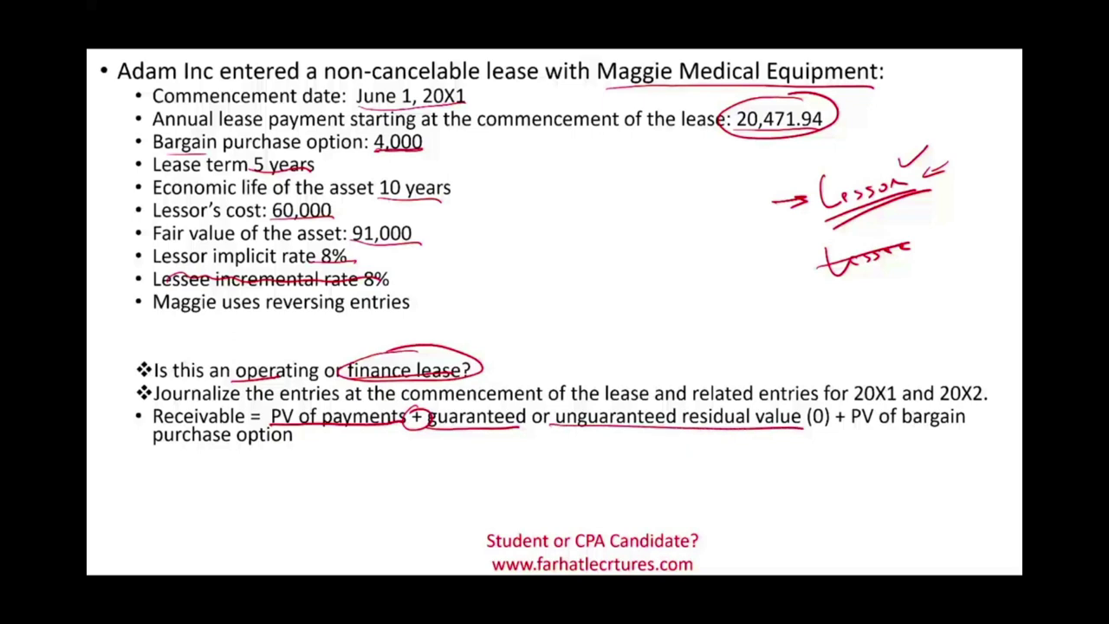
Write "PV" under the unguaranteed residual value, underline "bargain purchase option" in the formula, and circle the 4,000 option price.
mouse_move(577, 438)
mouse_down()
mouse_move(575, 452)
mouse_move(582, 442)
mouse_up()
mouse_move(586, 435)
mouse_down()
mouse_move(600, 434)
mouse_move(586, 440)
mouse_up()
drag(890, 428, 972, 430)
drag(169, 448, 284, 450)
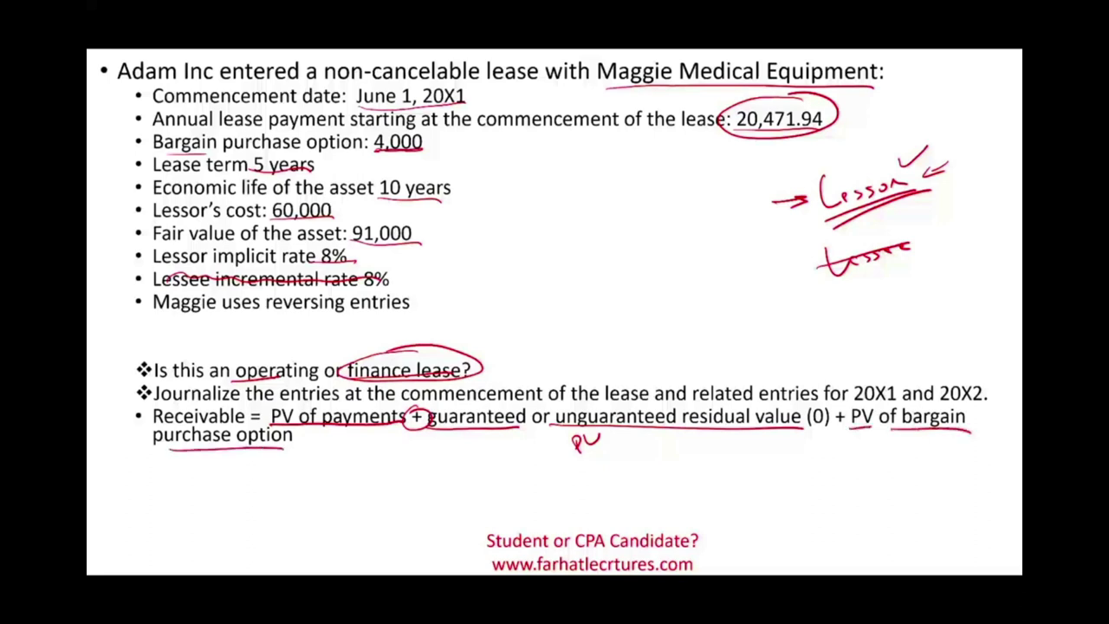
mouse_move(407, 126)
mouse_down()
mouse_move(395, 163)
mouse_move(386, 129)
mouse_up()
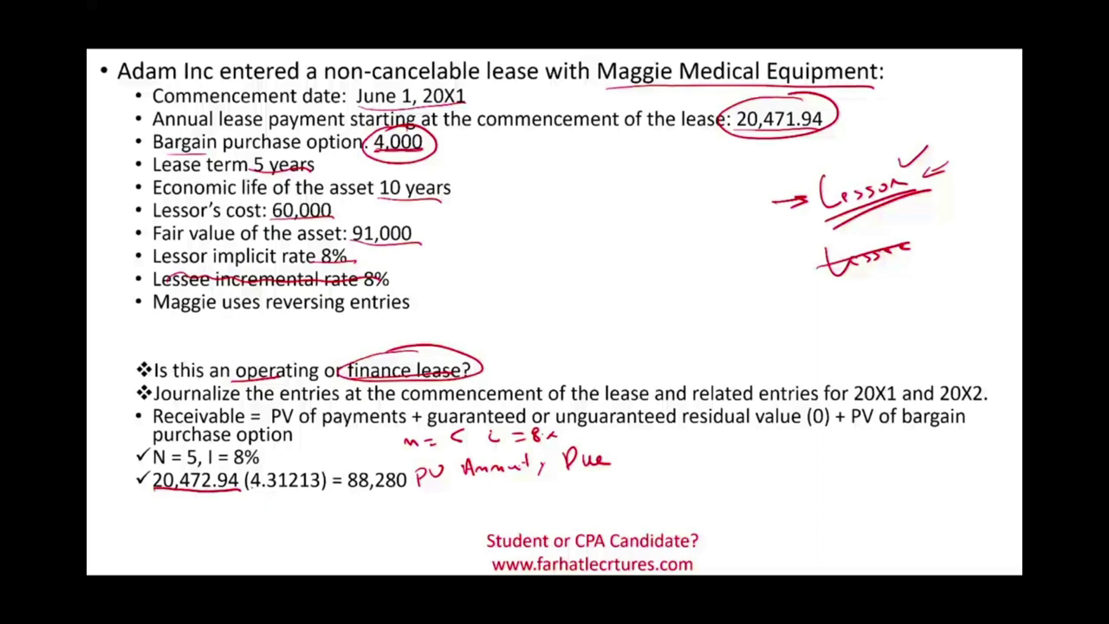
Underline the 4.31213 factor with an arrow to its result, and reveal and mark the 4,000 x (.68058) calculation.
mouse_move(250, 488)
mouse_down()
mouse_move(319, 489)
mouse_move(366, 468)
mouse_up()
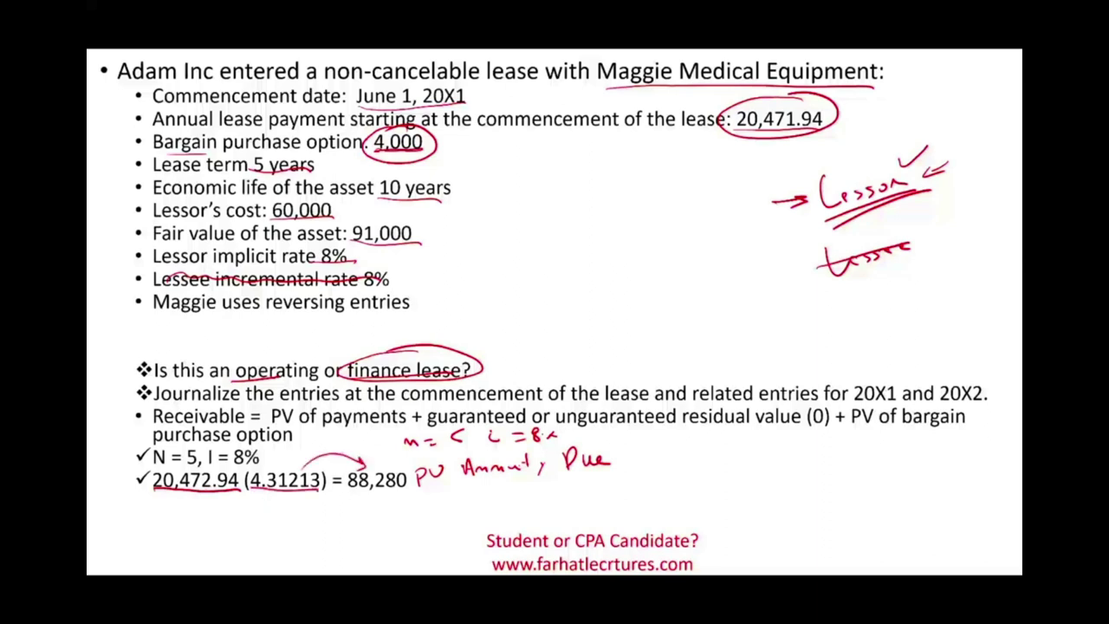
key(Right)
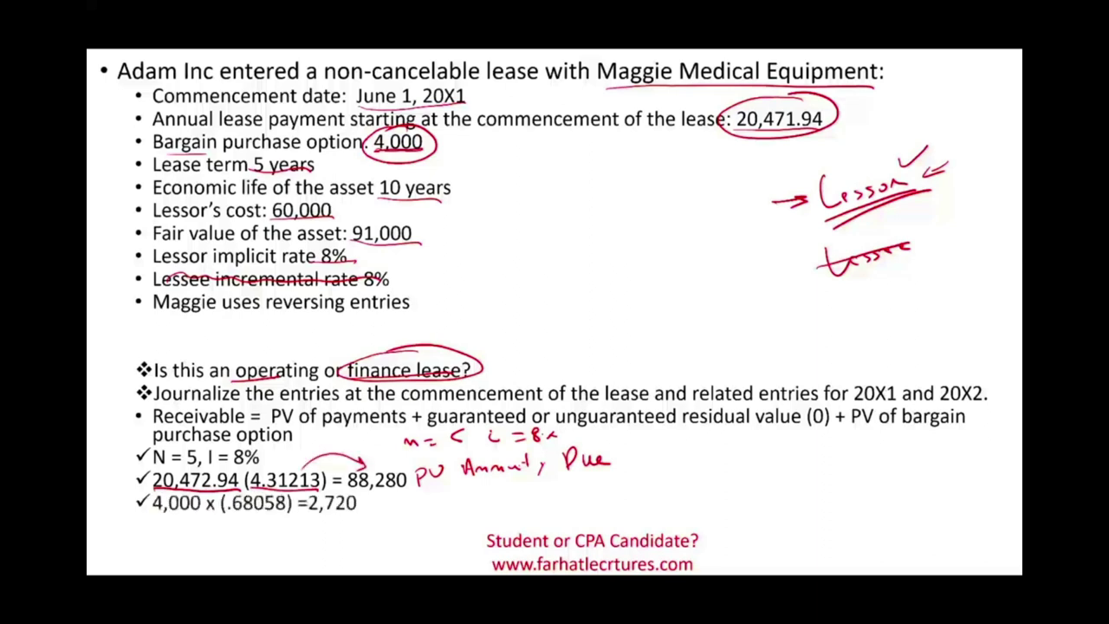
drag(153, 512, 215, 511)
mouse_move(384, 510)
mouse_down()
mouse_move(387, 496)
mouse_move(450, 505)
mouse_move(515, 494)
mouse_up()
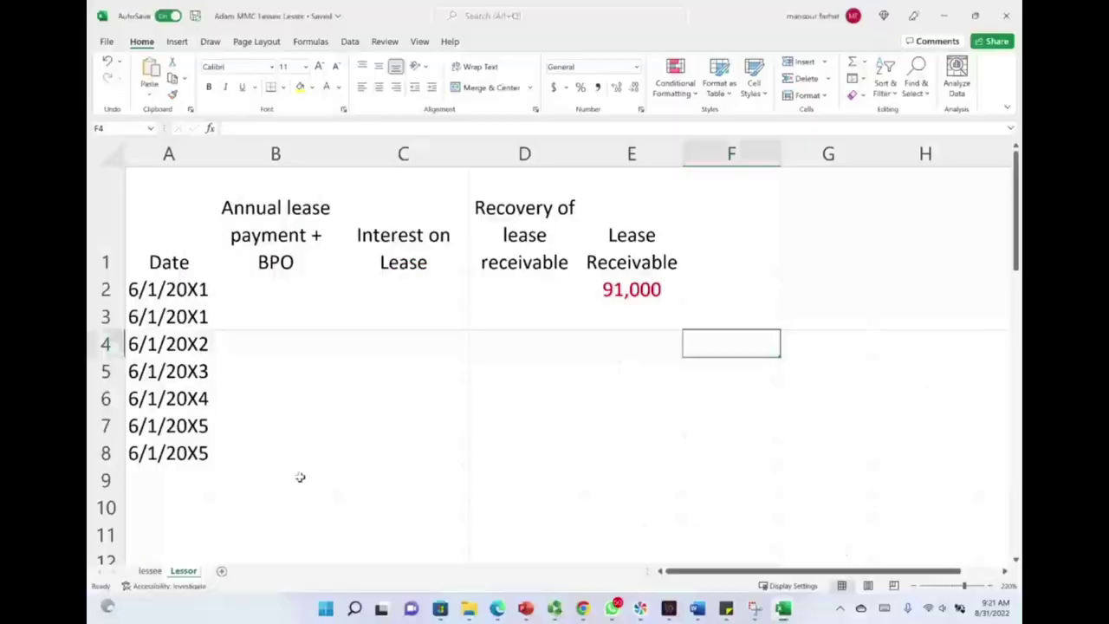
Underline the first 6/1/20X1 date in A2 of the Lessor sheet in red ink.
click(298, 481)
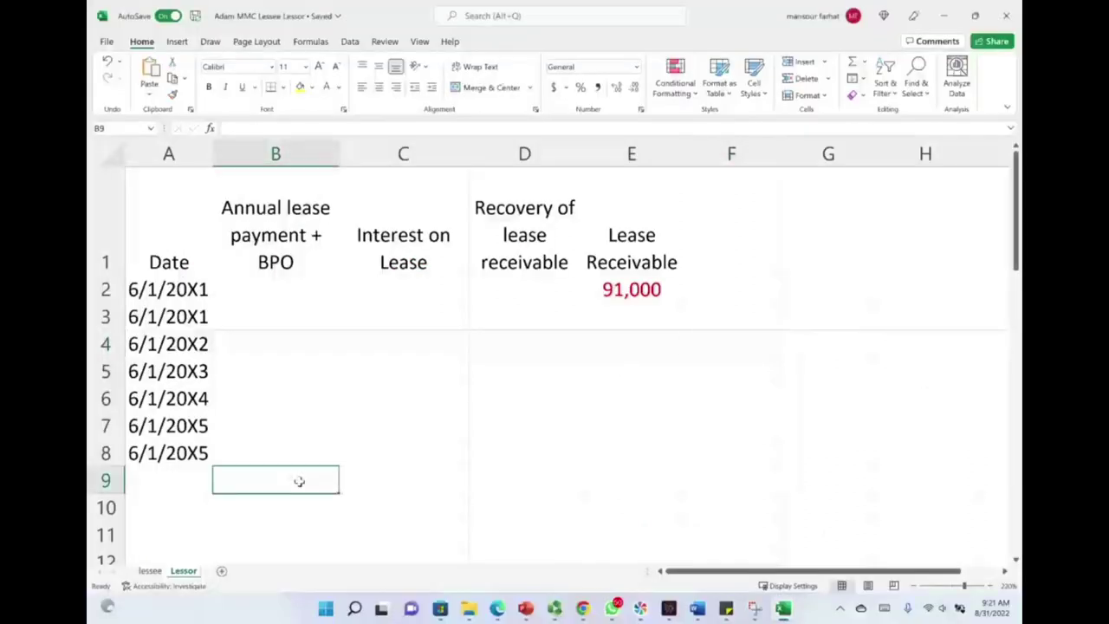
drag(130, 299, 207, 296)
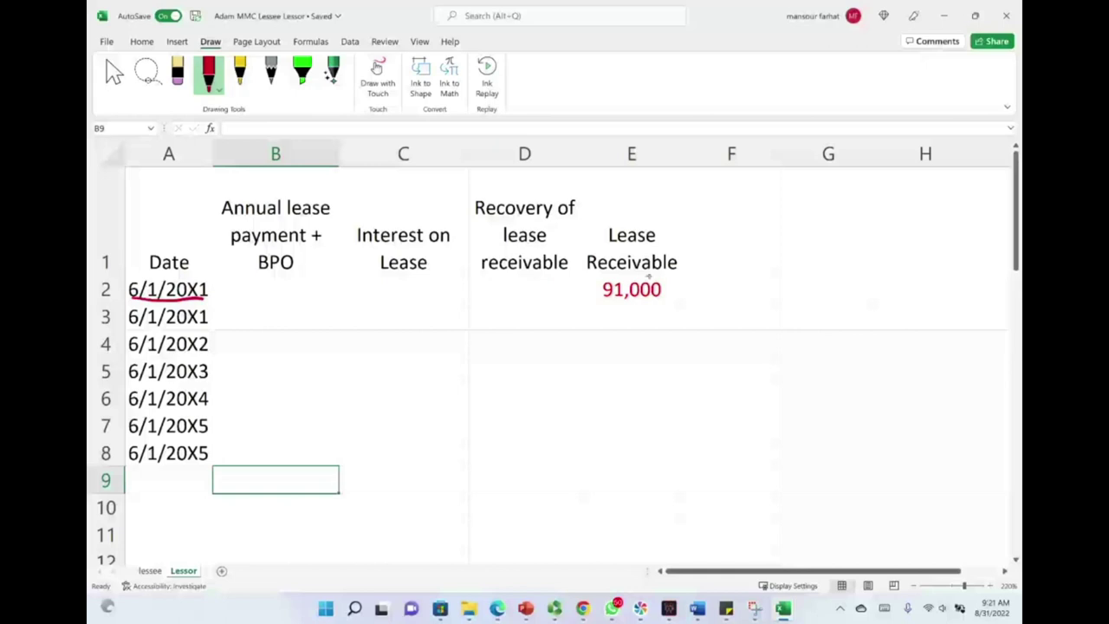
drag(648, 275, 664, 274)
key(ctrl+z)
Set the font colour of the hidden lease payment in B3 to black.
click(295, 317)
click(140, 39)
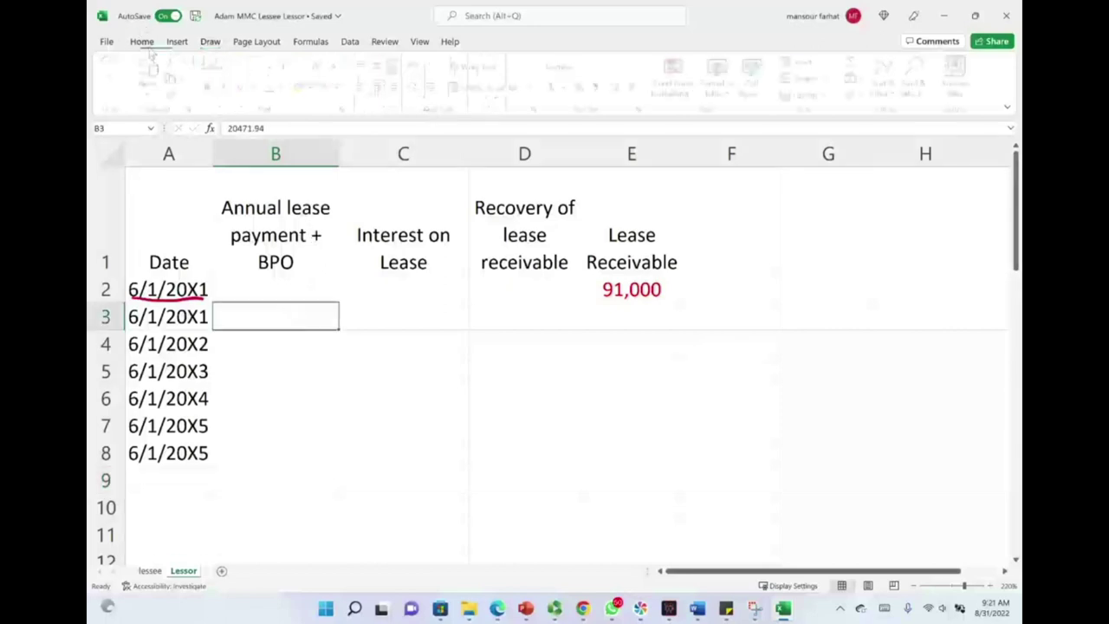
click(337, 88)
click(347, 118)
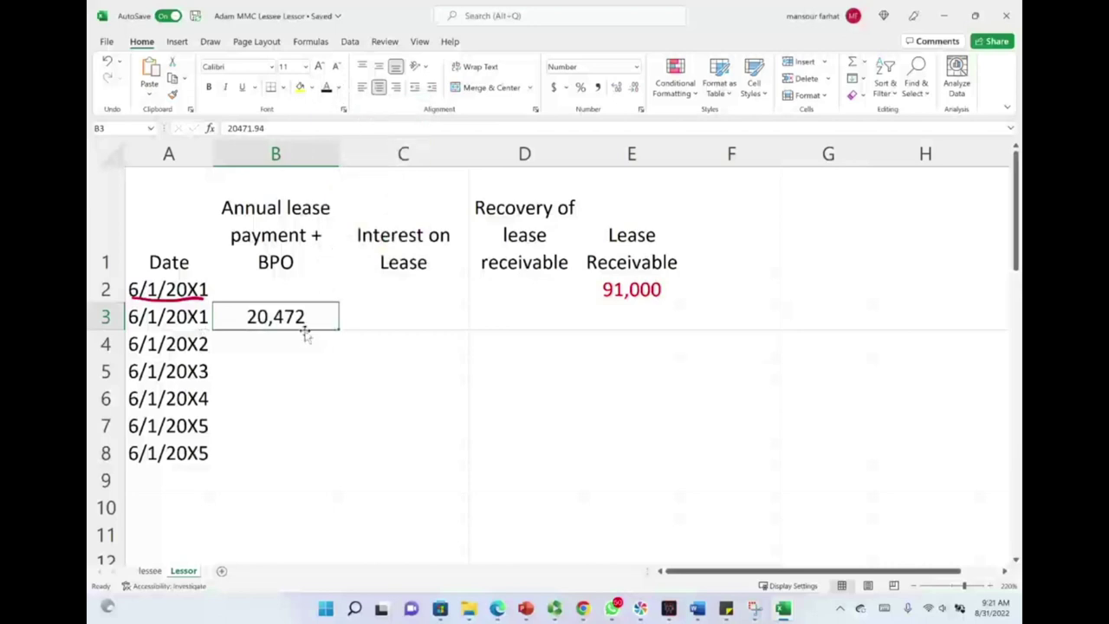
Enter 20,472 in D3 as the recovery of lease receivable for the first payment.
click(546, 323)
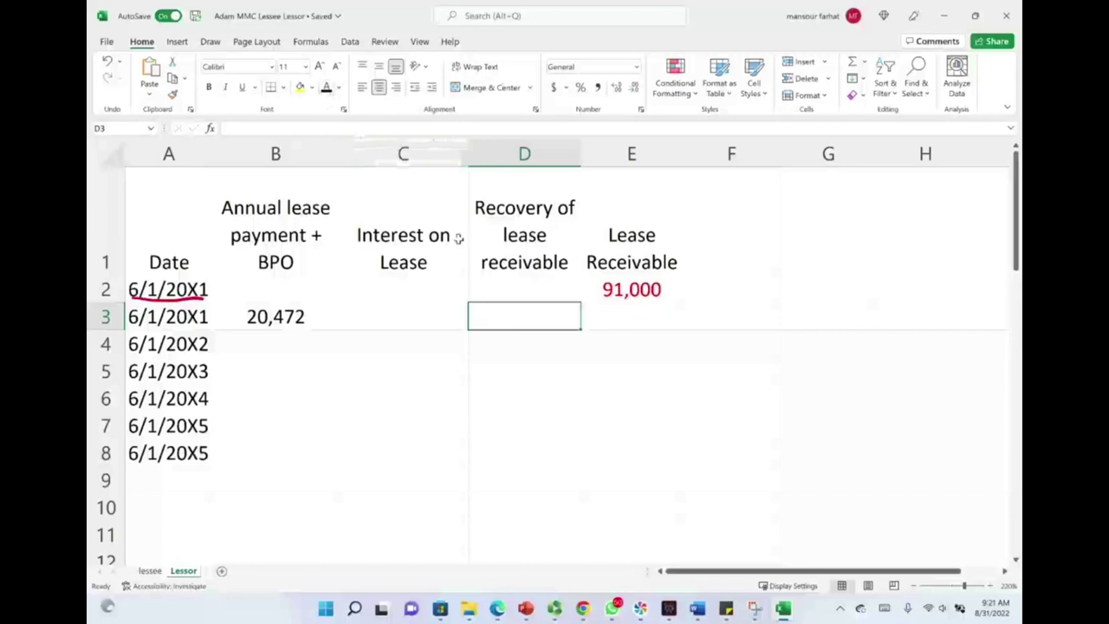
text(20,)
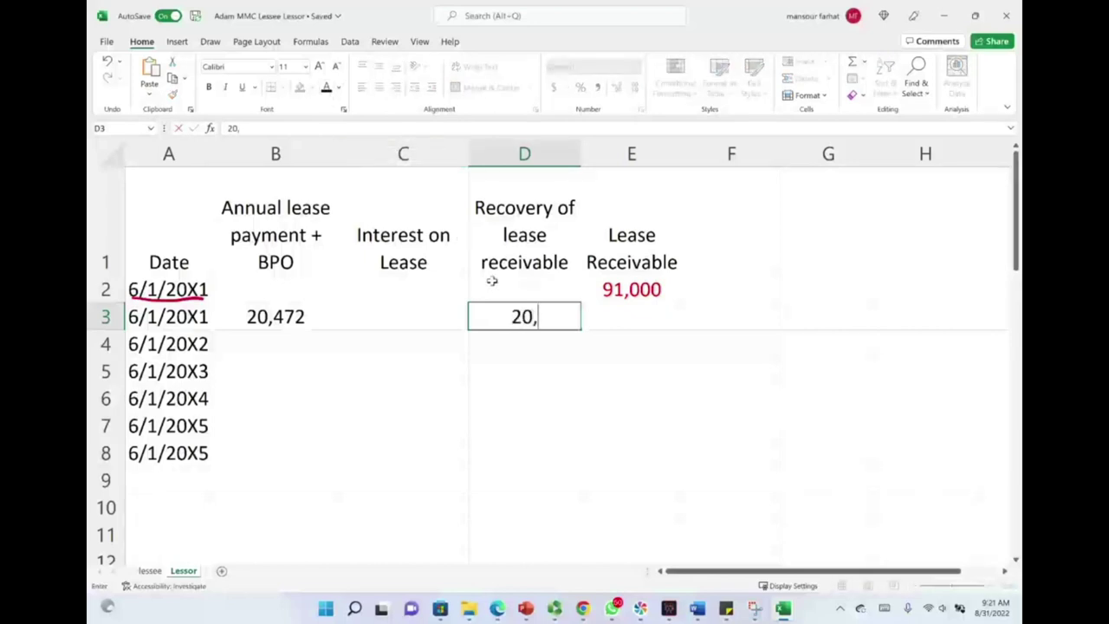
text(472)
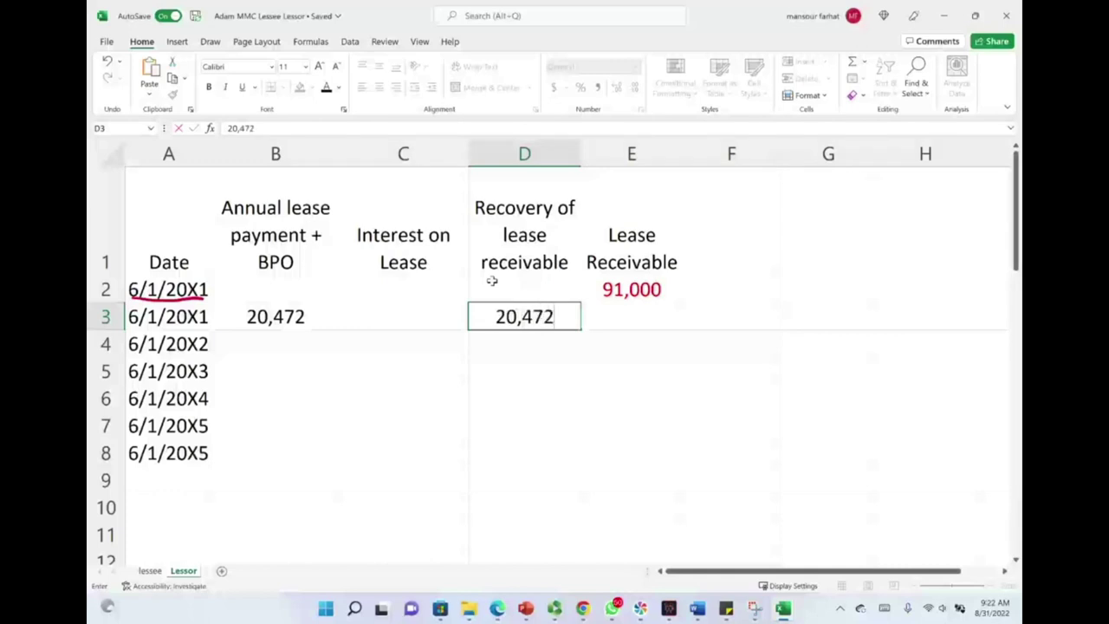
key(Return)
Set the hidden receivable formula in E3 to black, and mark the 91,000 and E3 balances in red ink.
key(Up)
key(Right)
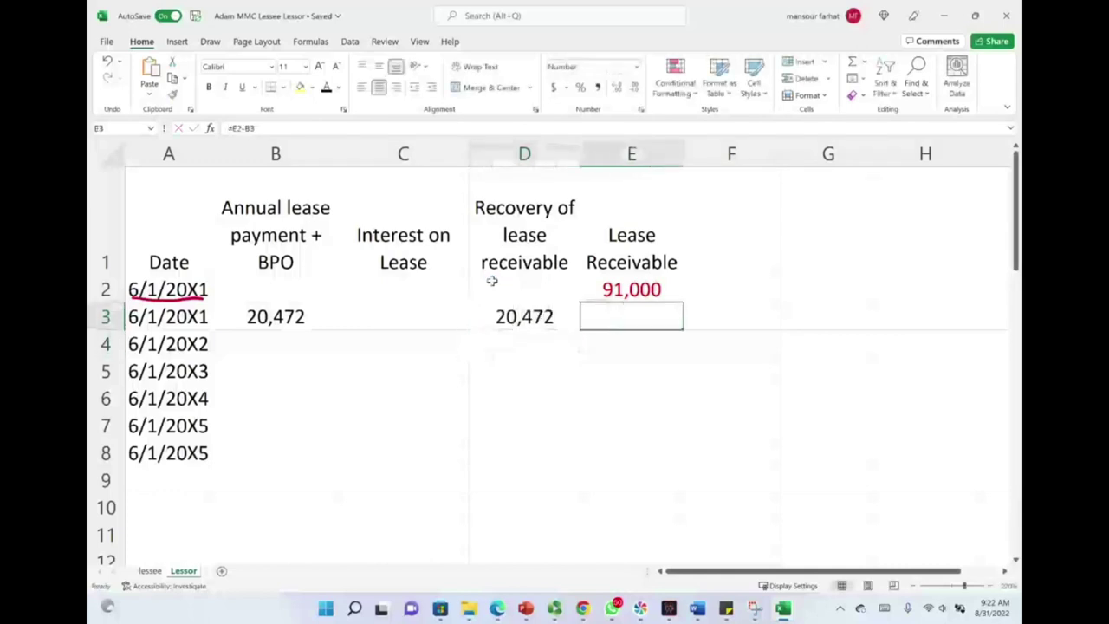
click(327, 90)
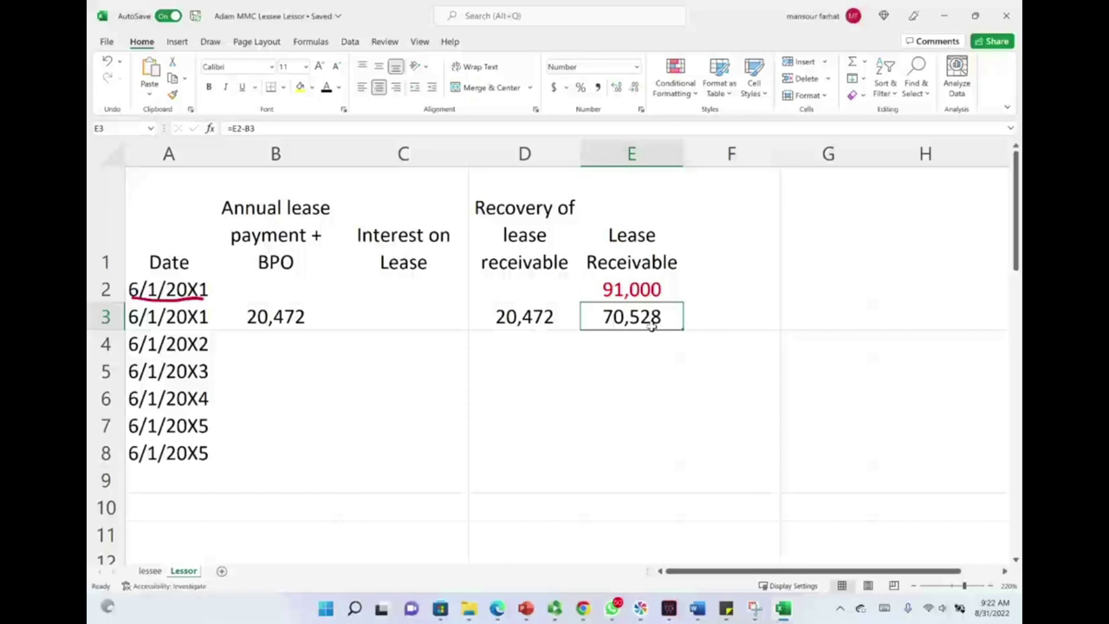
mouse_move(638, 271)
mouse_down()
mouse_move(668, 303)
mouse_move(633, 270)
mouse_up()
mouse_move(702, 304)
mouse_down()
mouse_move(733, 295)
mouse_move(707, 314)
mouse_up()
Show the Lease Receivable label in A11 in black, with =E2 as its debit amount in D11.
scroll(361, 481, down, 1)
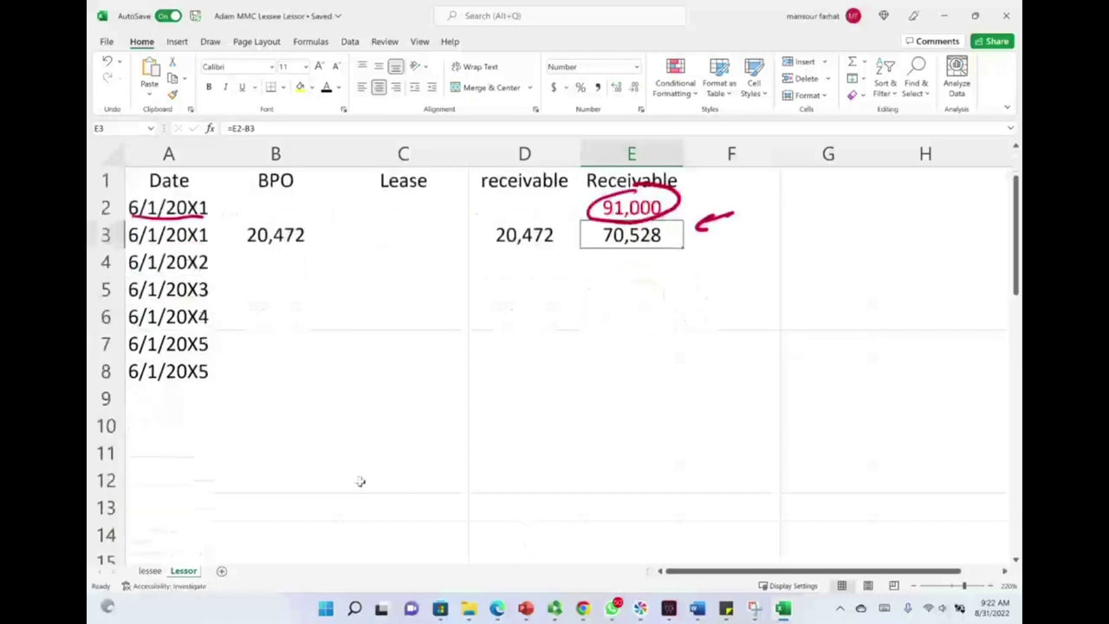
click(191, 458)
click(326, 88)
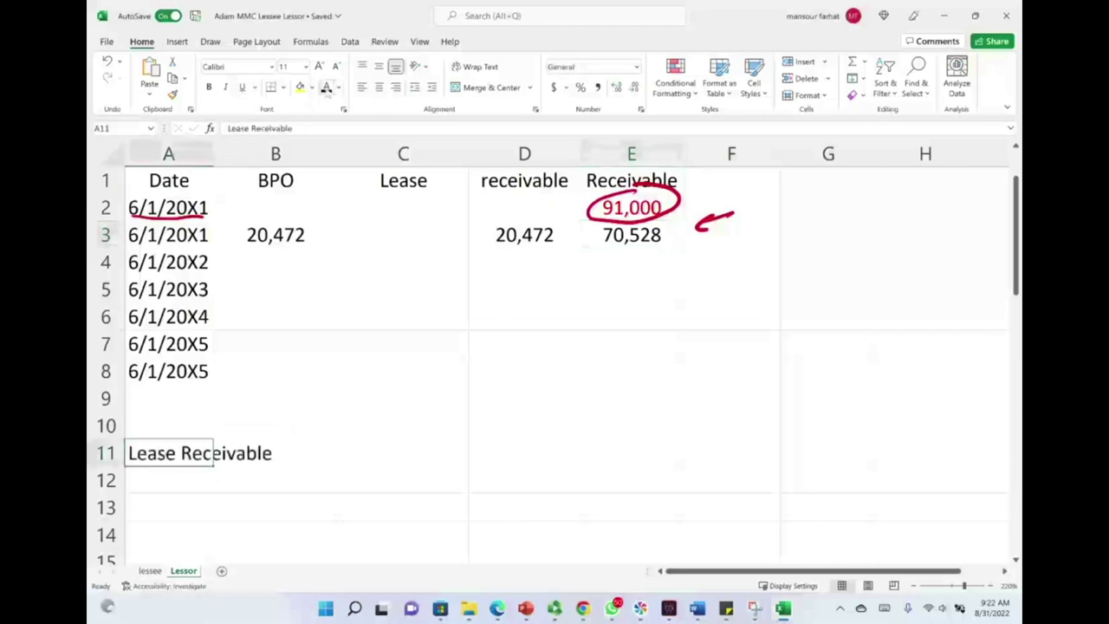
click(432, 457)
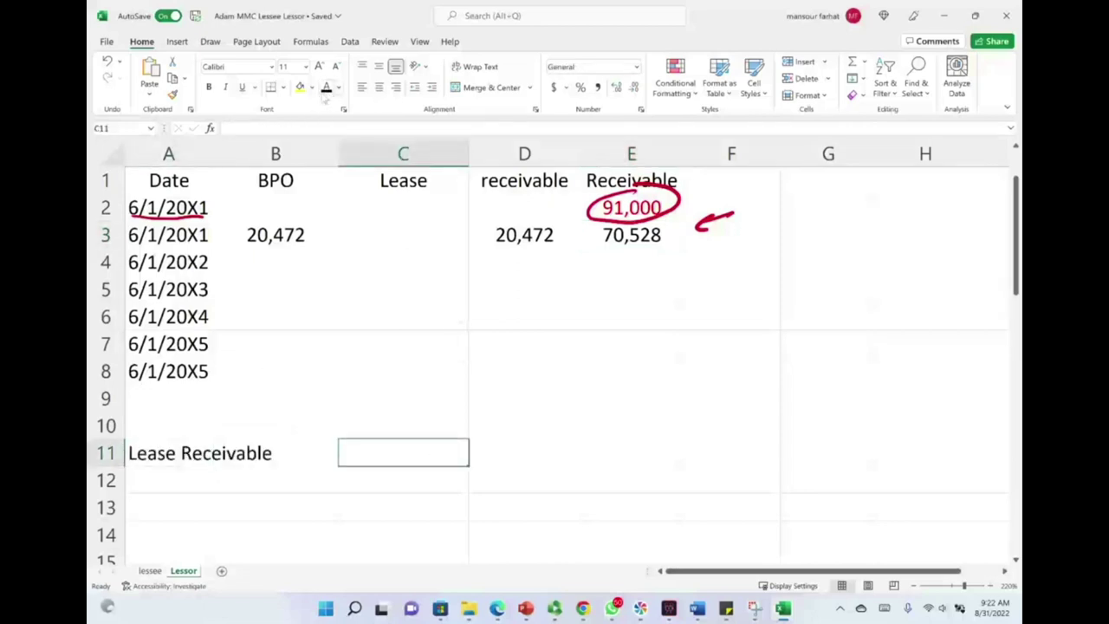
click(539, 451)
text(=E2)
key(ctrl+Return)
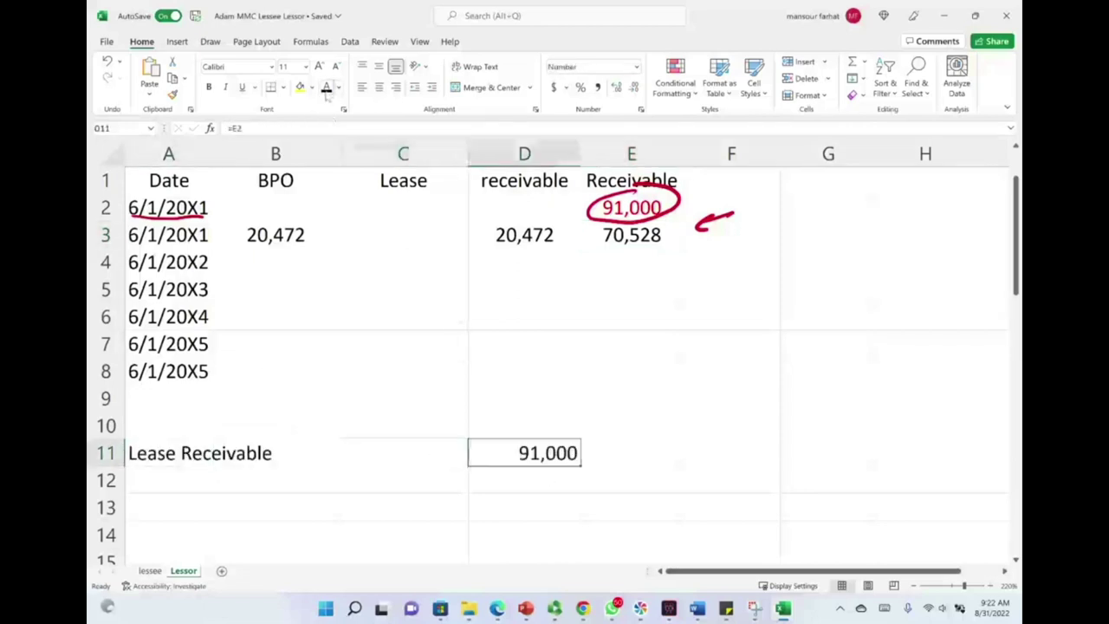
Show the Sales label in B12 in black, with =E2 as its credit amount in E12.
click(266, 476)
click(325, 87)
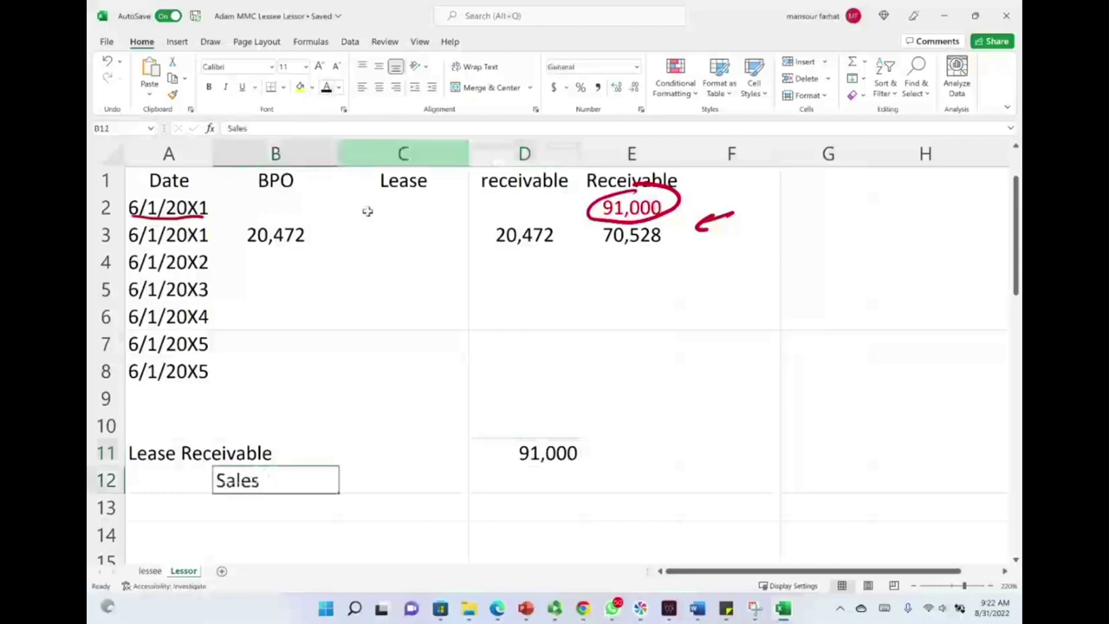
click(626, 478)
text(=E2)
key(ctrl+Return)
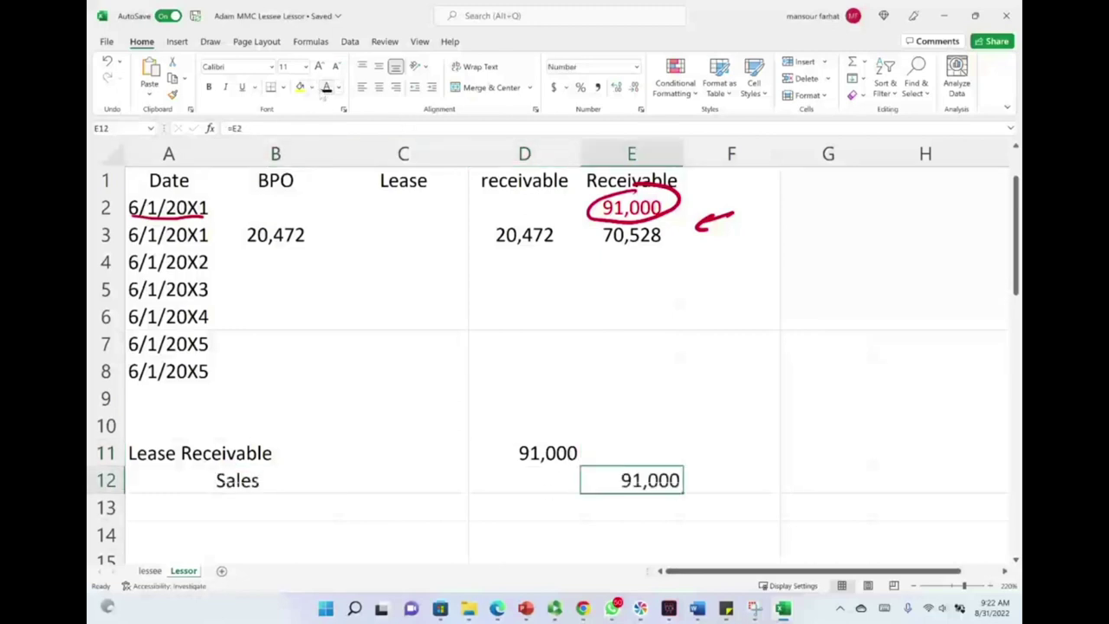
Set the hidden Cost of goods sold label in A13 and its 60,000 debit in D13 to black.
click(178, 509)
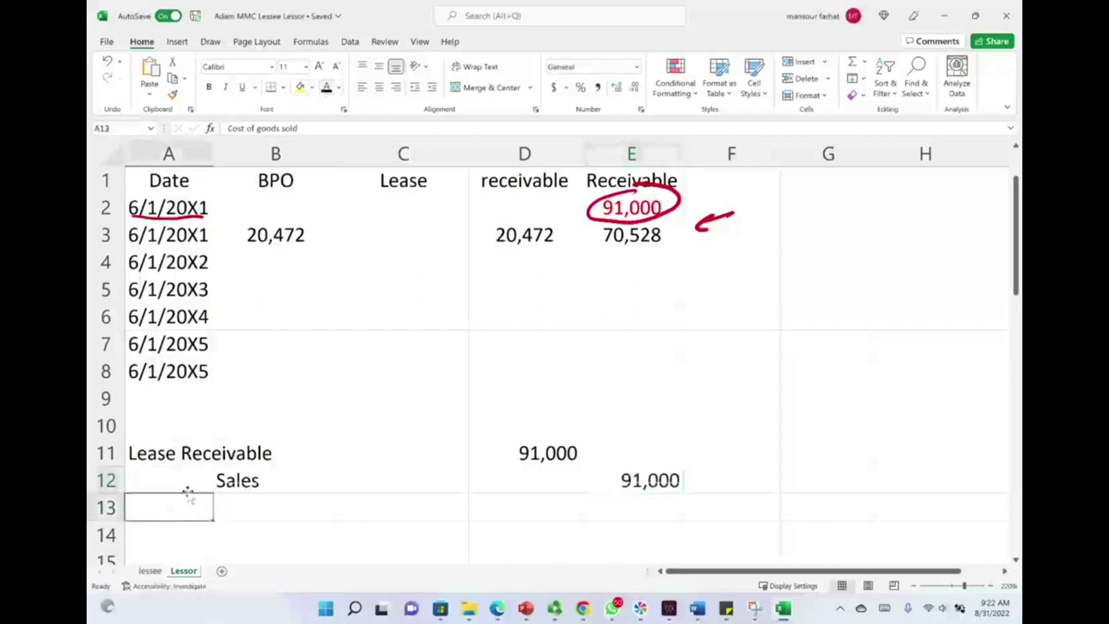
click(326, 88)
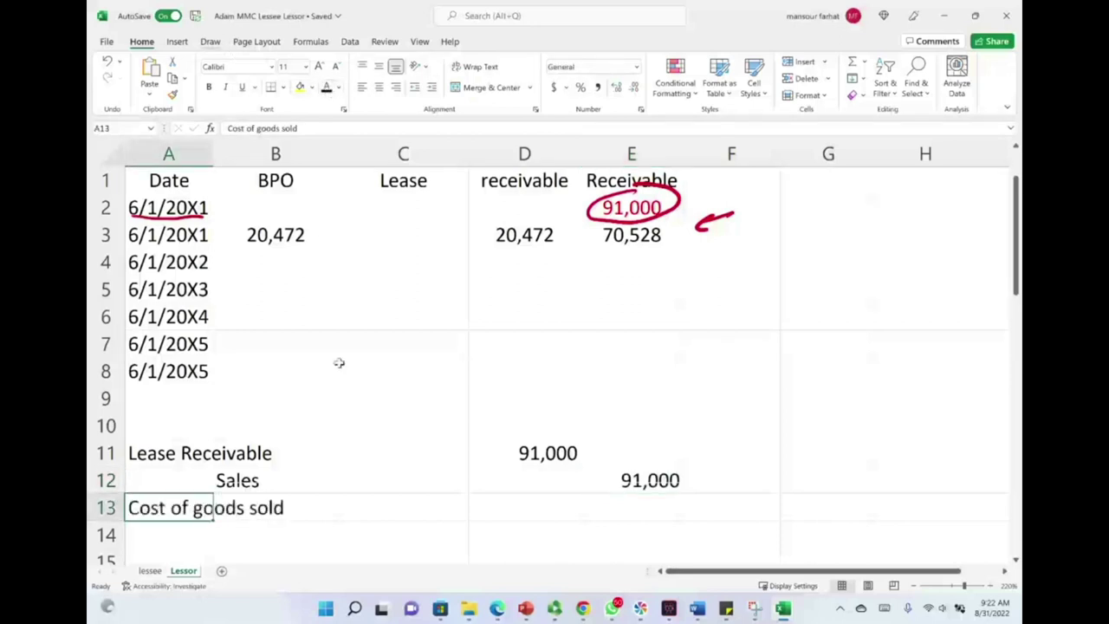
click(539, 507)
click(326, 87)
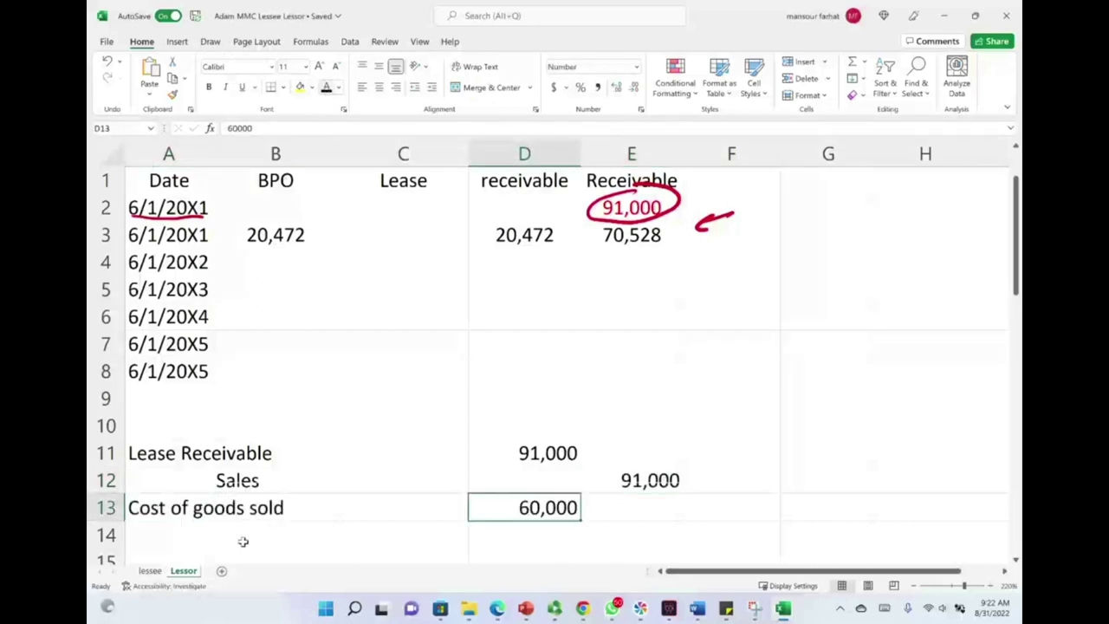
Set the hidden Inventory label in B14 and its credit formula =D13 in E14 to black.
drag(243, 534, 286, 545)
drag(286, 494, 290, 476)
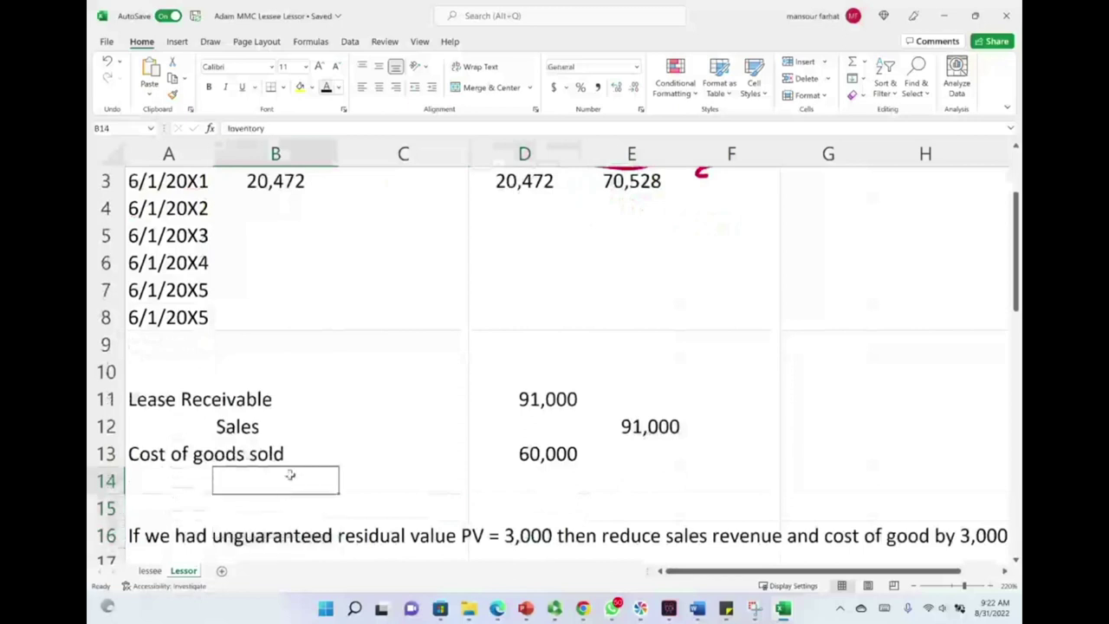
click(326, 88)
click(643, 479)
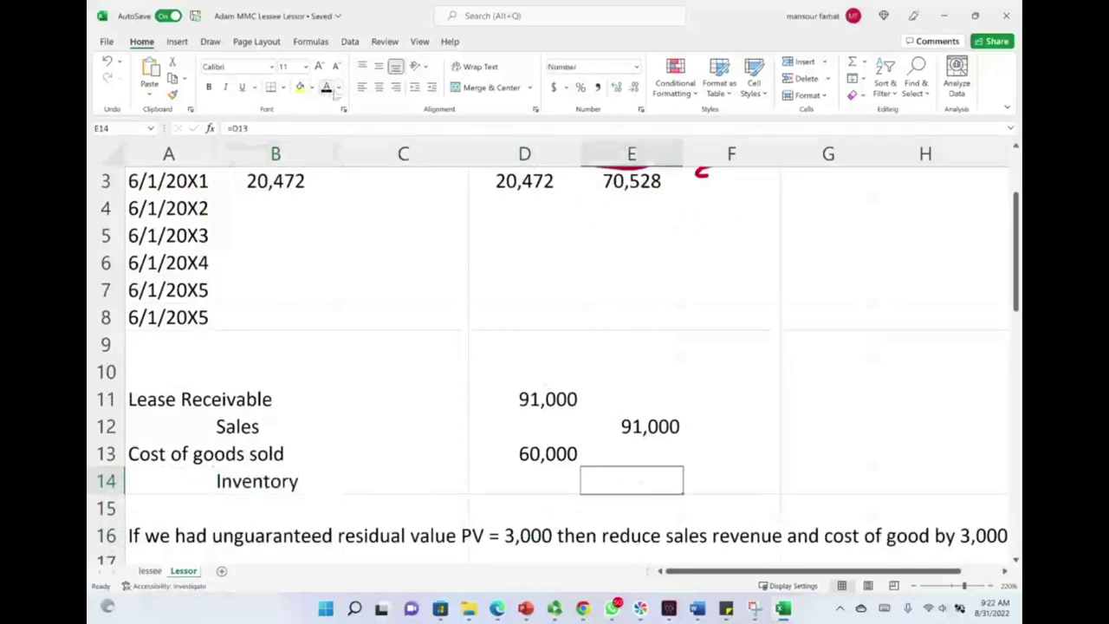
click(327, 90)
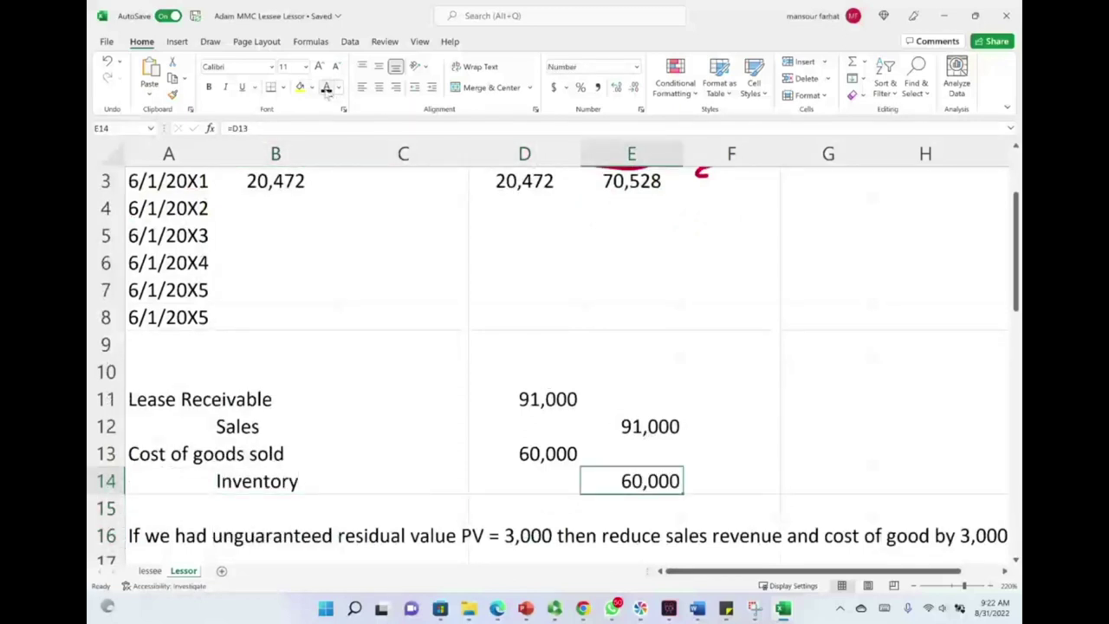
Draw a red bracket beside the journal entries, and mark "unguaranteed" and "PV = 3,000" in the row 16 note.
scroll(576, 283, up, 1)
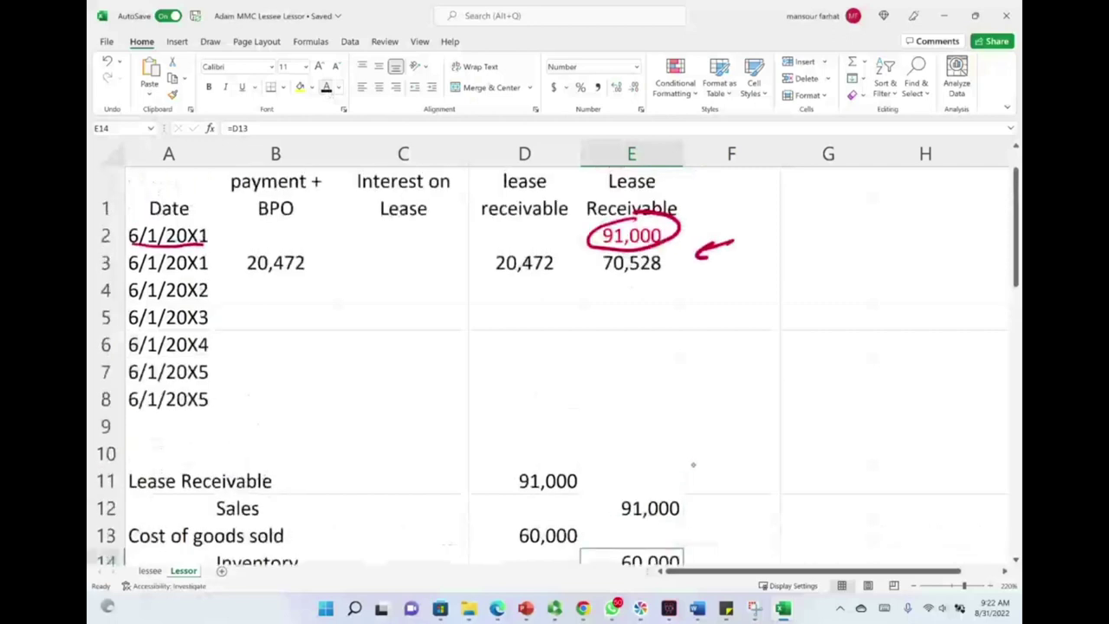
drag(687, 462, 693, 526)
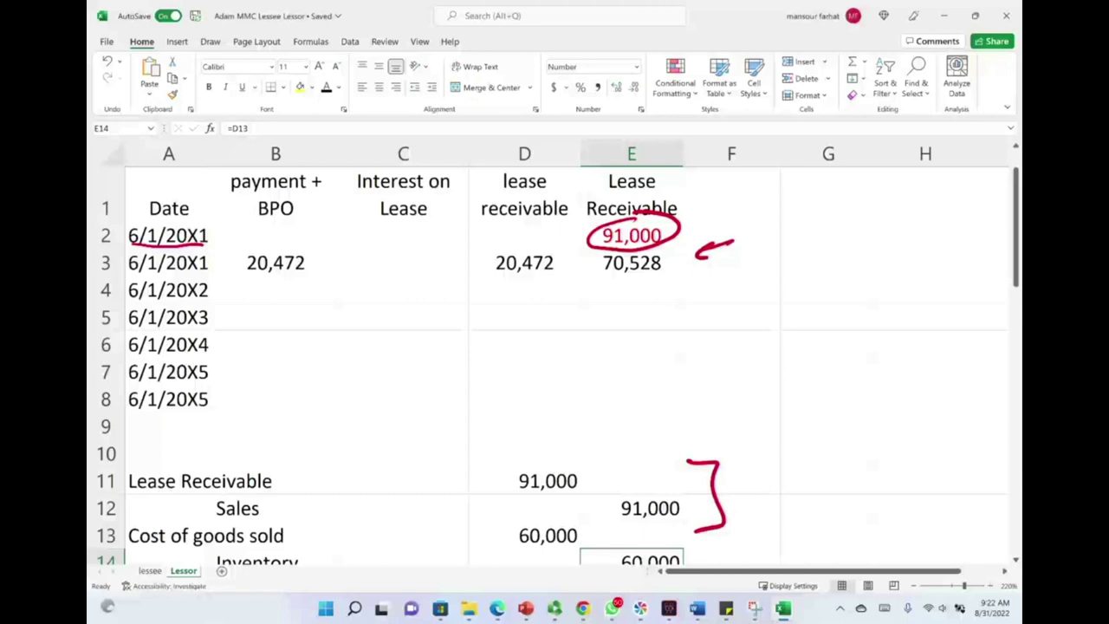
scroll(362, 305, down, 2)
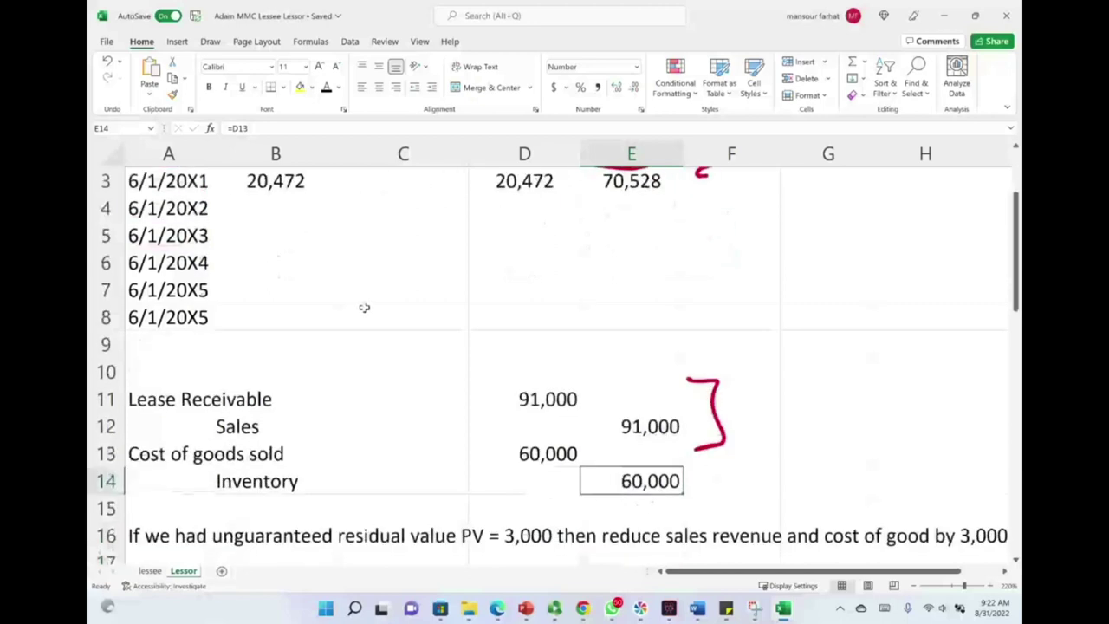
mouse_move(224, 549)
mouse_down()
mouse_move(215, 550)
mouse_move(286, 547)
mouse_up()
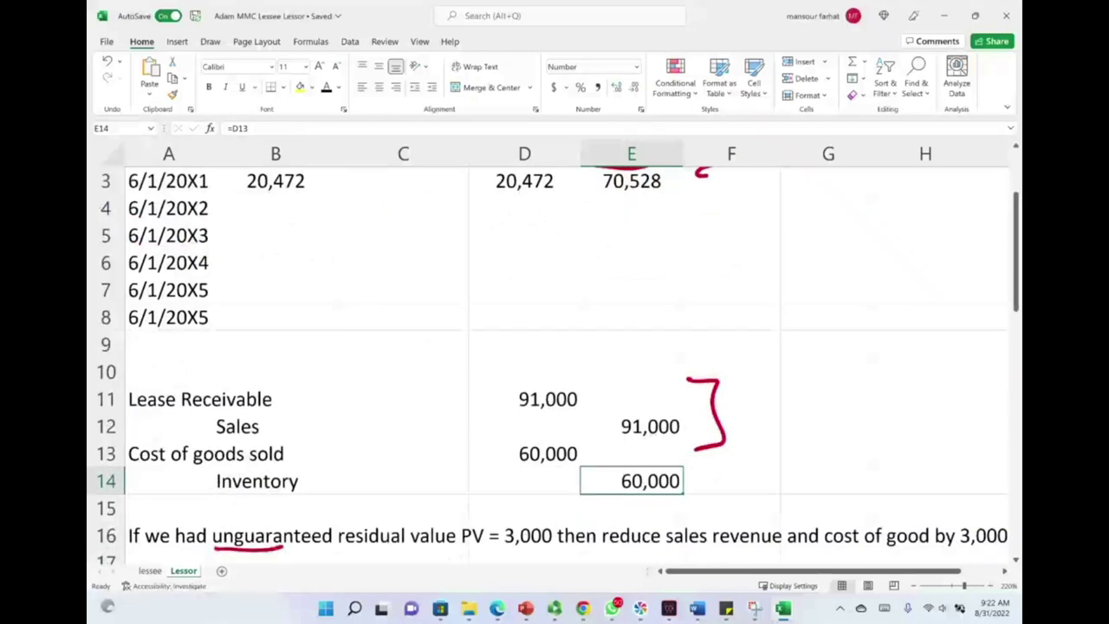
mouse_move(466, 524)
mouse_down()
mouse_move(459, 543)
mouse_move(559, 550)
mouse_move(468, 520)
mouse_up()
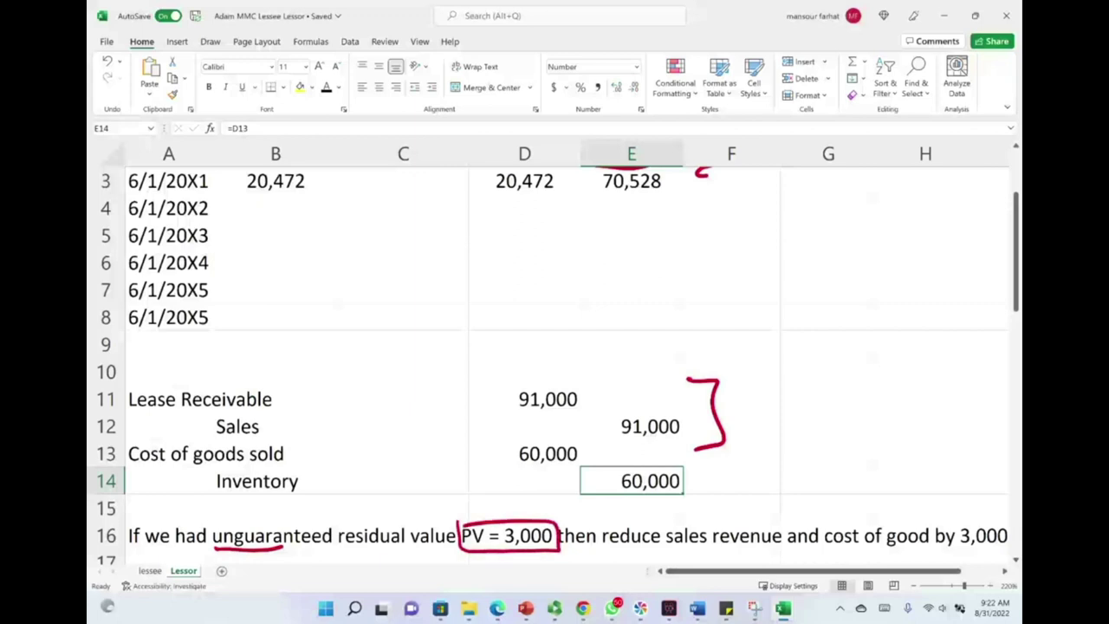
Handwrite a 3,000 reduction in red beside the Sales credit and the Cost of goods sold debit.
drag(684, 425, 763, 414)
mouse_move(454, 450)
mouse_down()
mouse_move(459, 468)
mouse_move(506, 435)
mouse_up()
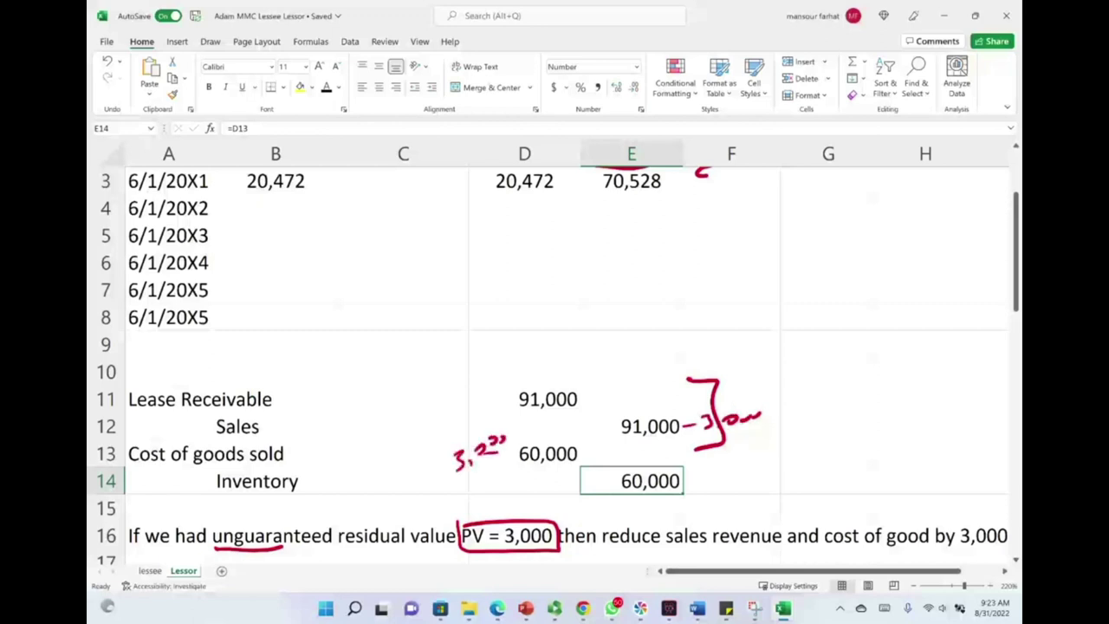
Erase the red marks around the journal entries and "PV = 3,000", and strike through the residual value wording in row 16.
mouse_move(750, 418)
mouse_down()
mouse_move(706, 407)
mouse_move(689, 427)
mouse_up()
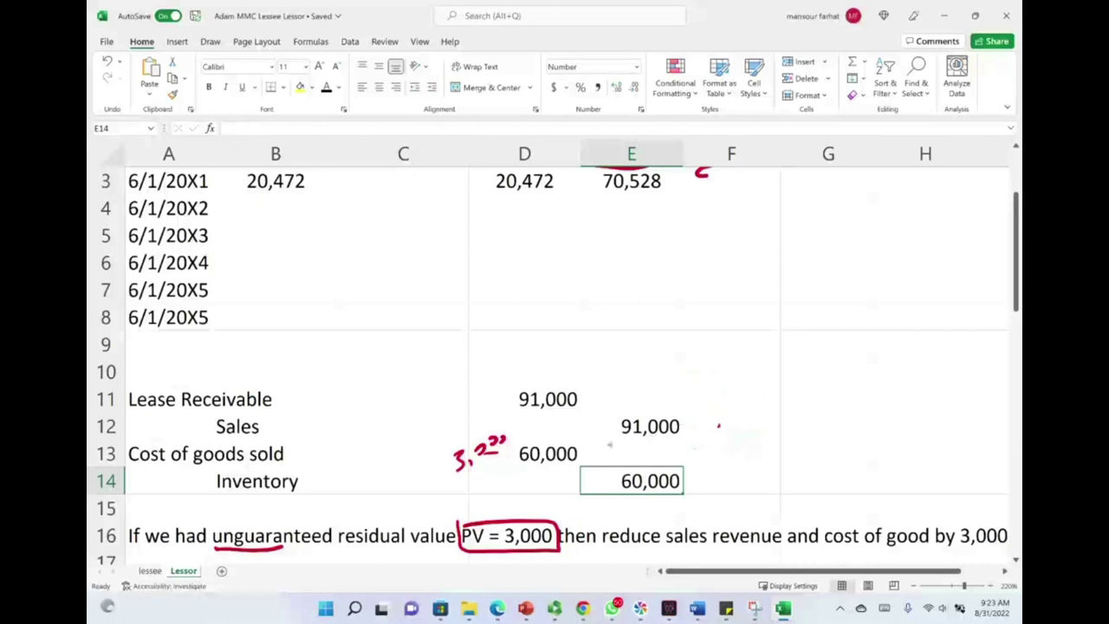
mouse_move(455, 451)
mouse_down()
mouse_move(508, 472)
mouse_move(508, 537)
mouse_up()
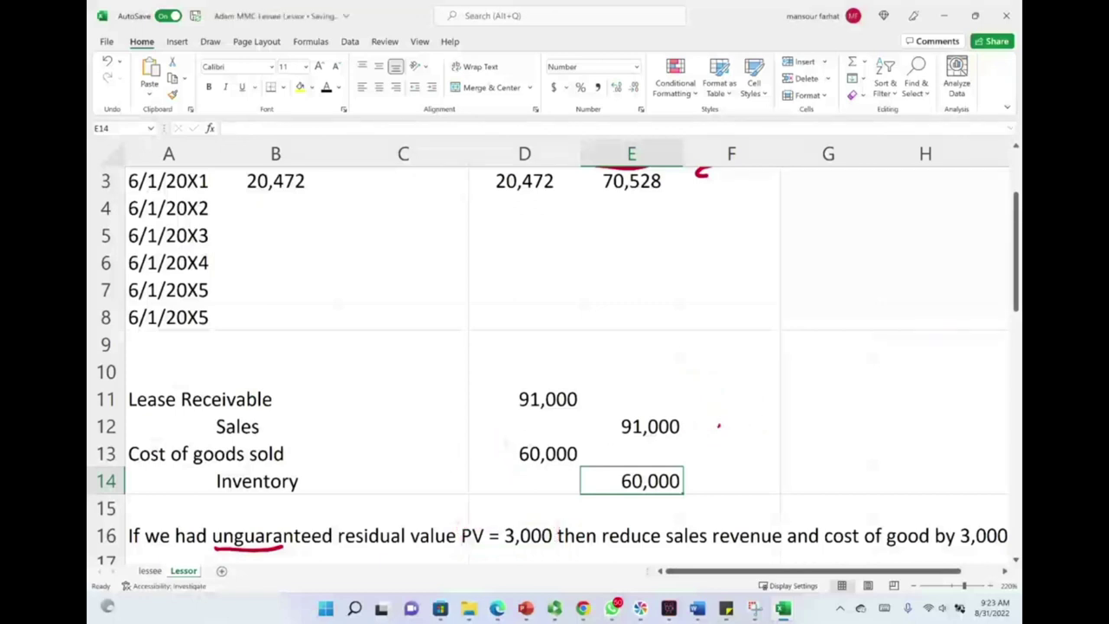
drag(172, 530, 548, 525)
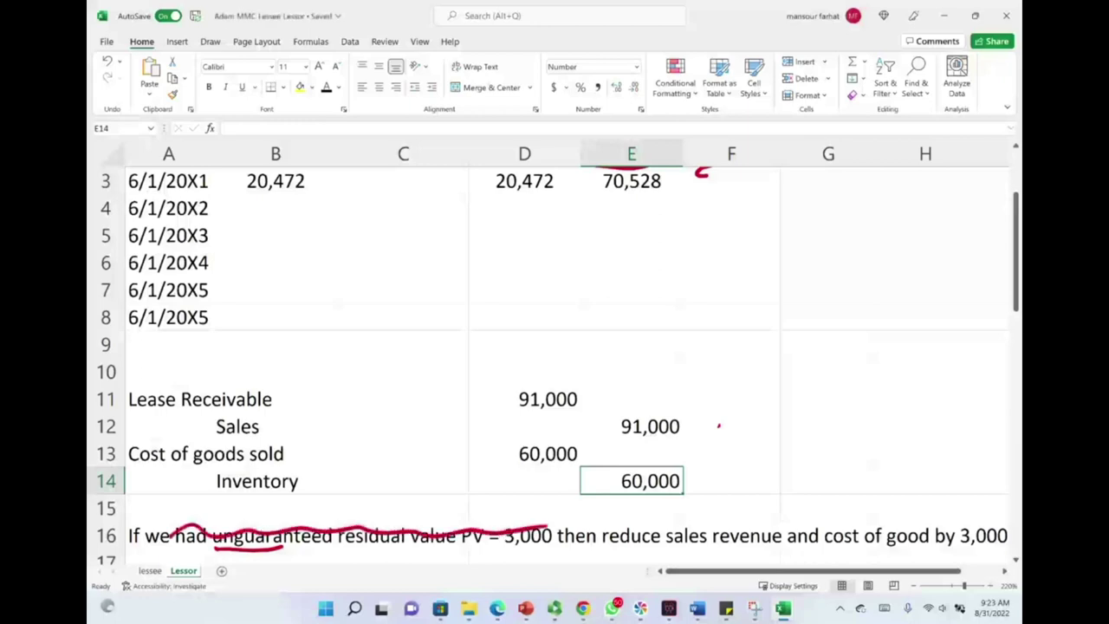
Check the lease problem slide and the 6/1/20X1 payment and recovery in B3:D3 of the schedule.
mouse_move(525, 609)
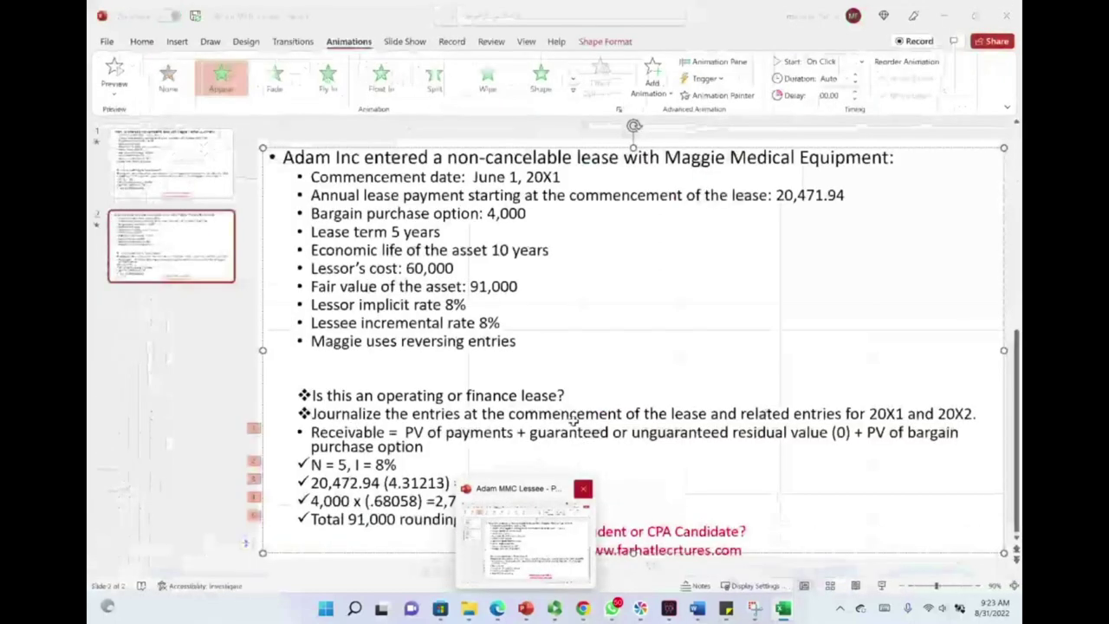
click(494, 347)
click(289, 215)
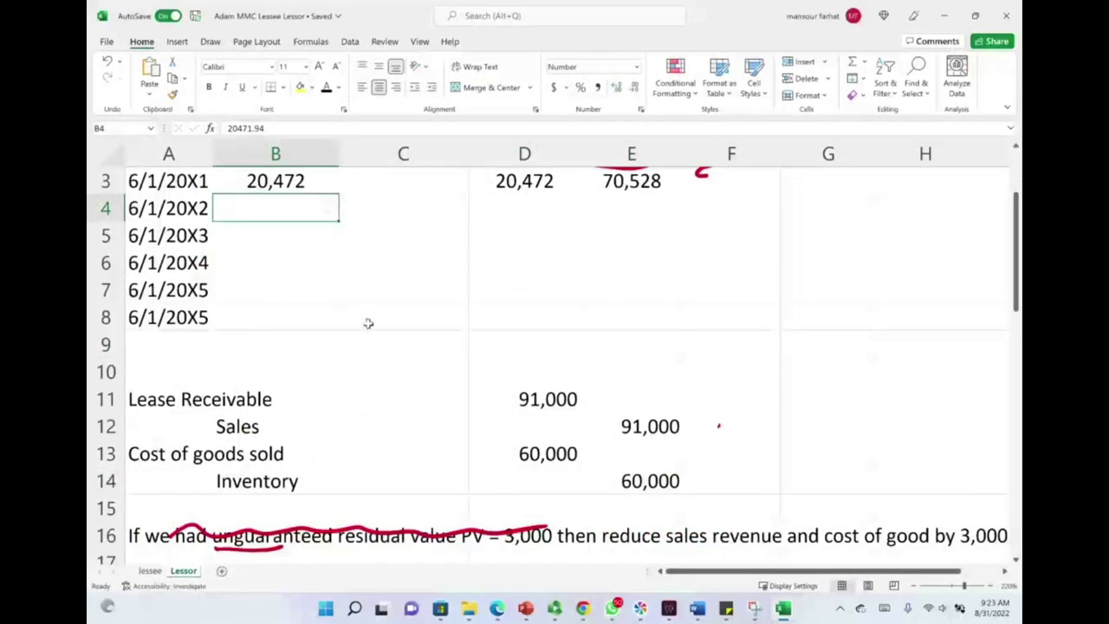
scroll(549, 372, up, 1)
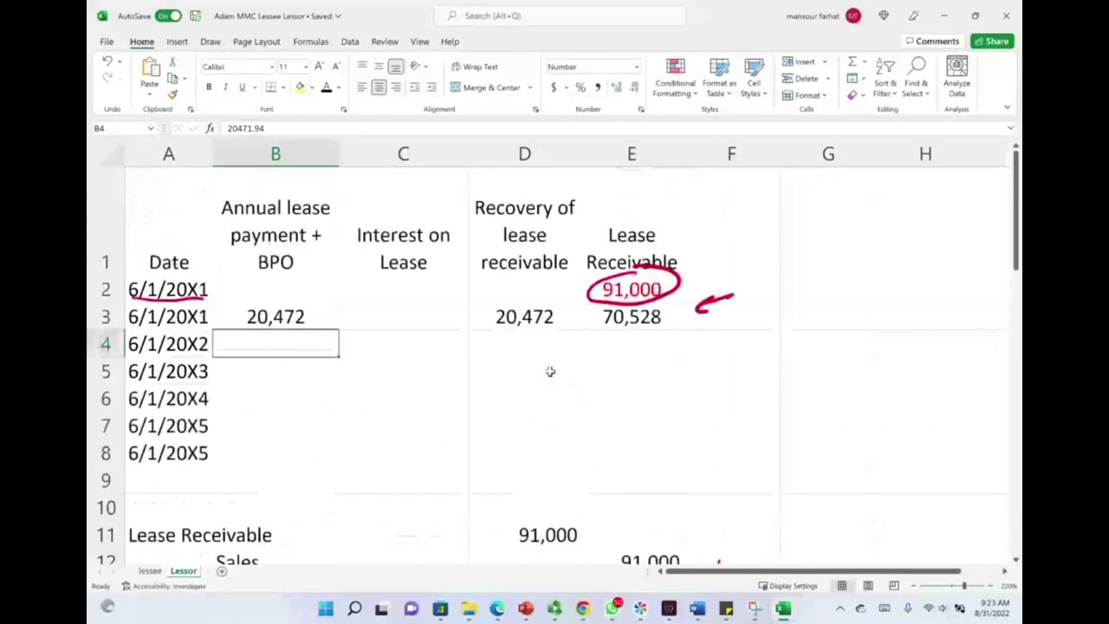
drag(268, 318, 528, 318)
Set the hidden payment entry in rows 18 and 19 to black, showing Cash 20,472 debited and Lease Receivable 20,472 credited.
scroll(519, 375, down, 1)
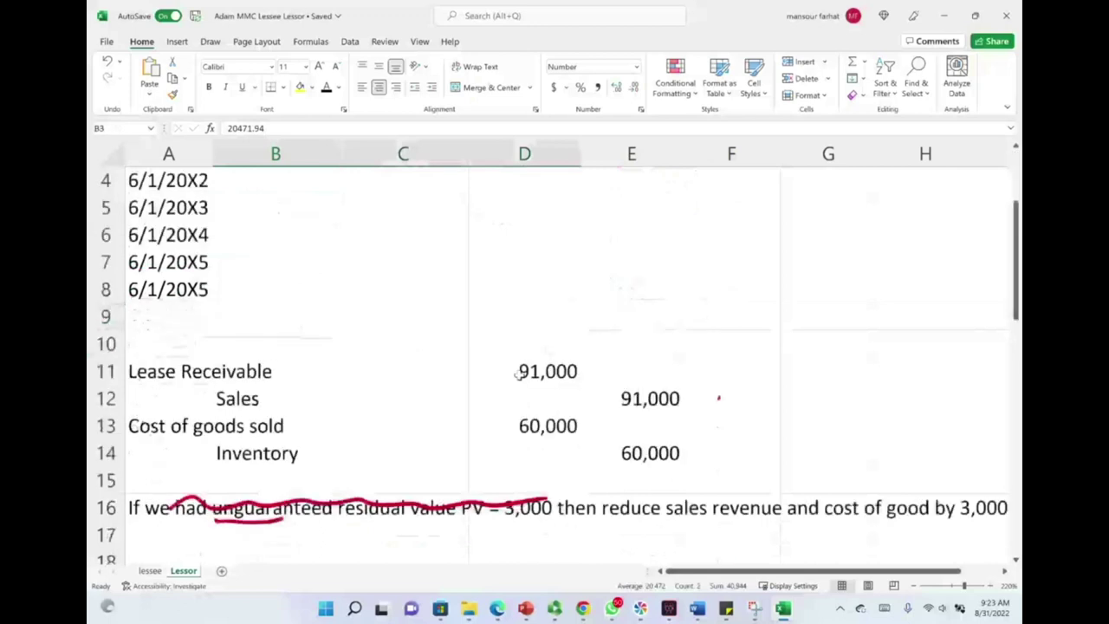
scroll(518, 373, down, 1)
drag(164, 456, 512, 520)
text(Cash			20,472 	Lease Receivable)
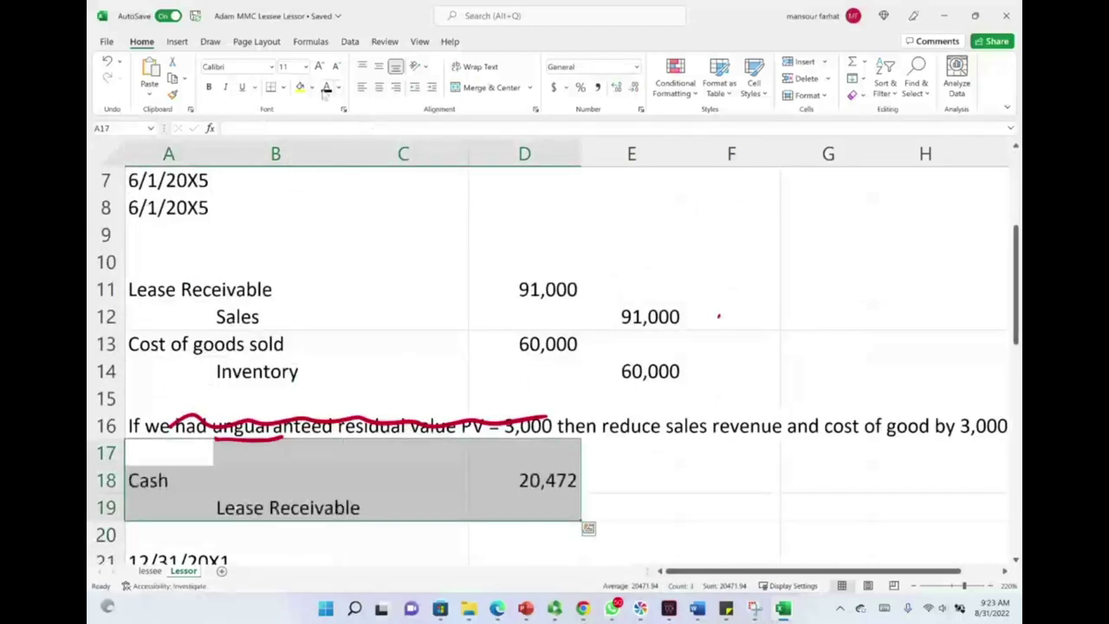
click(443, 446)
click(544, 485)
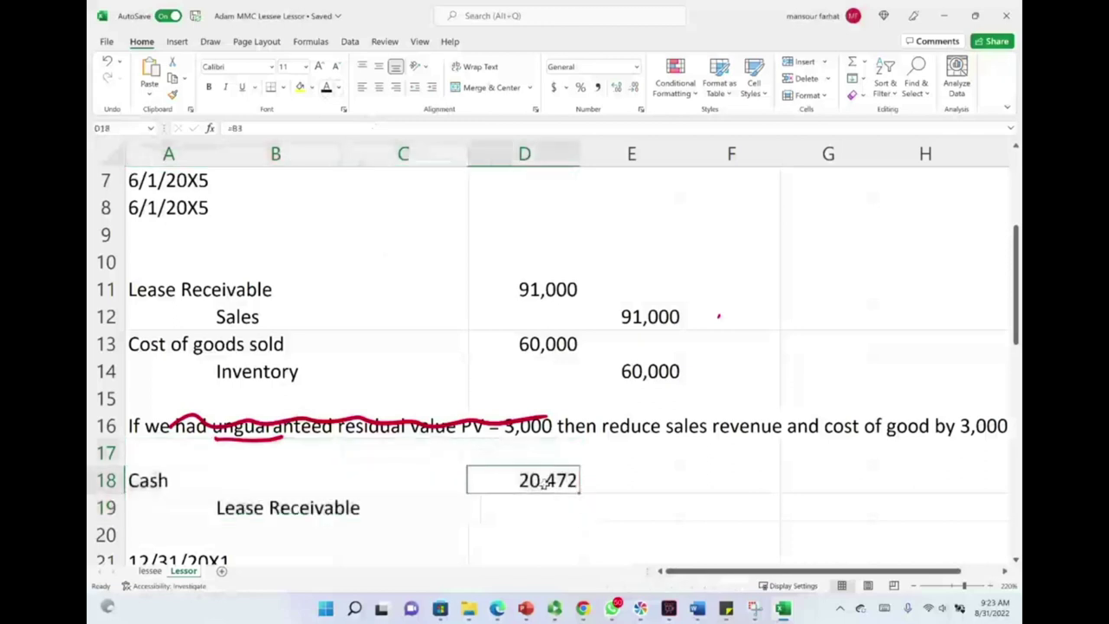
click(632, 506)
text(20,472)
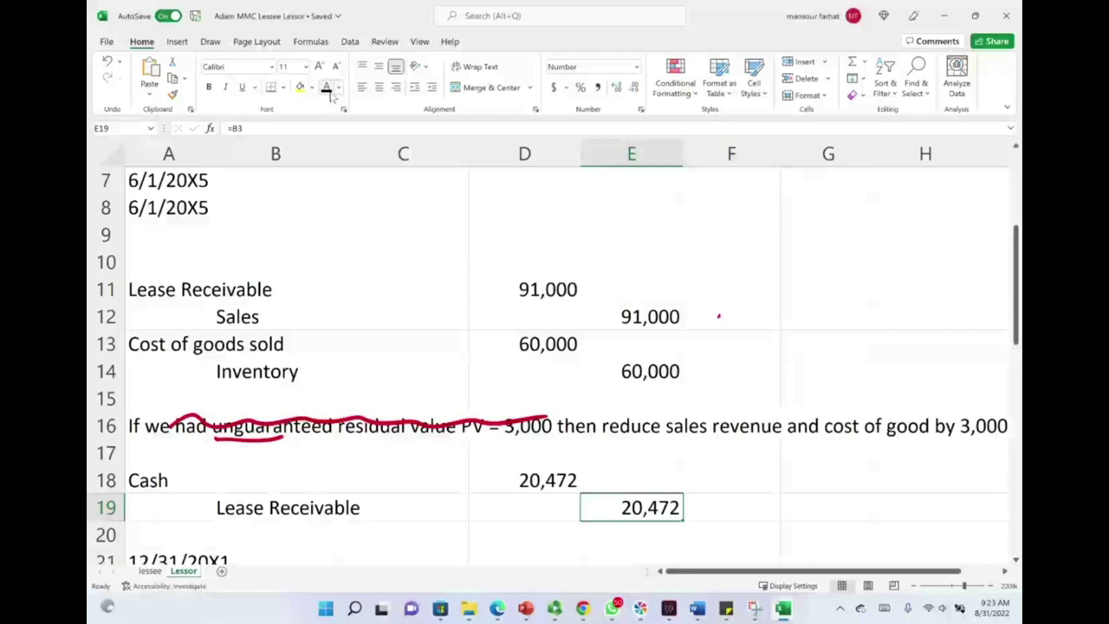
Mark the Cash label in A18 with a red check and add a red mark beside Lease Receivable in B19.
drag(192, 473, 235, 451)
mouse_move(374, 494)
mouse_down()
mouse_move(375, 515)
mouse_move(397, 511)
mouse_up()
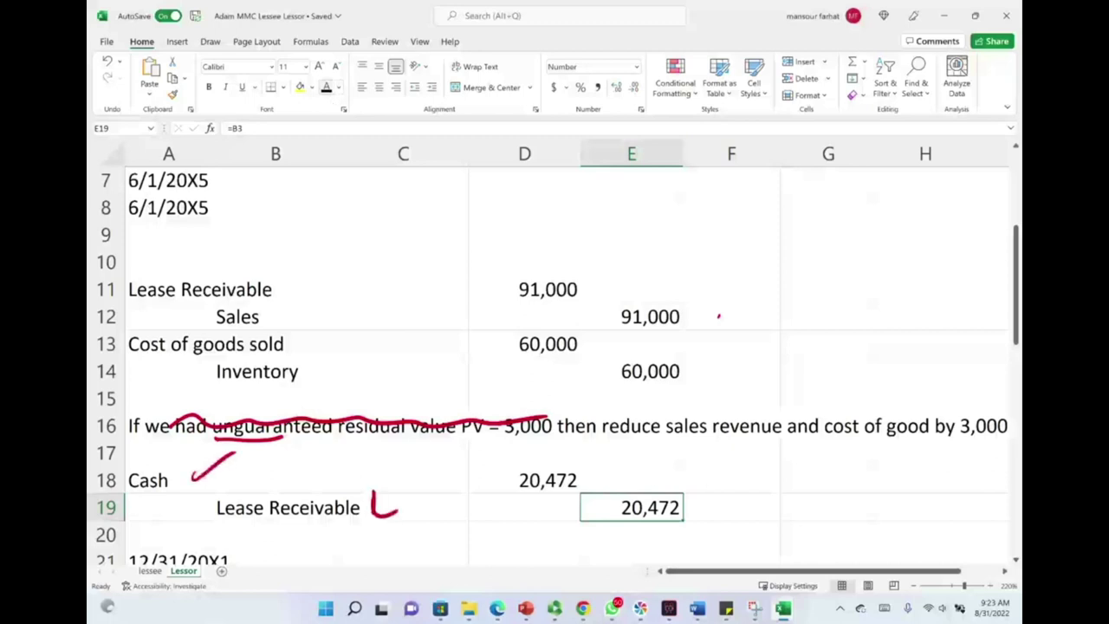
Erase the circle around 91,000, and annotate row 3 with an arrow at 70,528, a handwritten seven-month note and a circle around 6/1/20X1.
scroll(532, 325, up, 2)
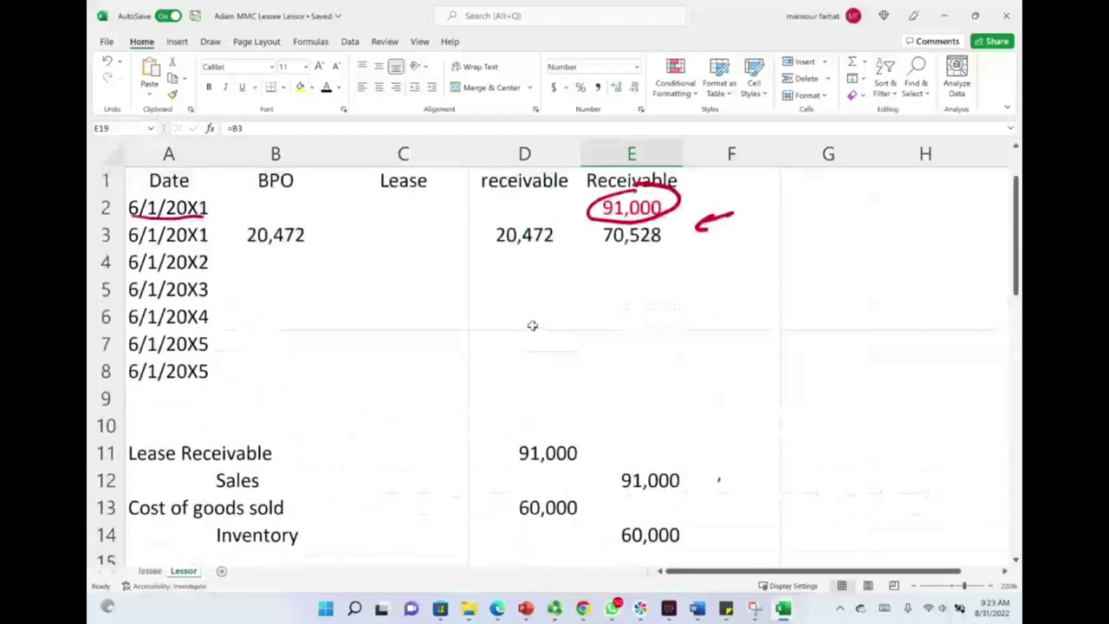
scroll(532, 325, up, 2)
mouse_move(525, 303)
mouse_down()
mouse_move(576, 305)
mouse_move(695, 268)
mouse_move(693, 305)
mouse_up()
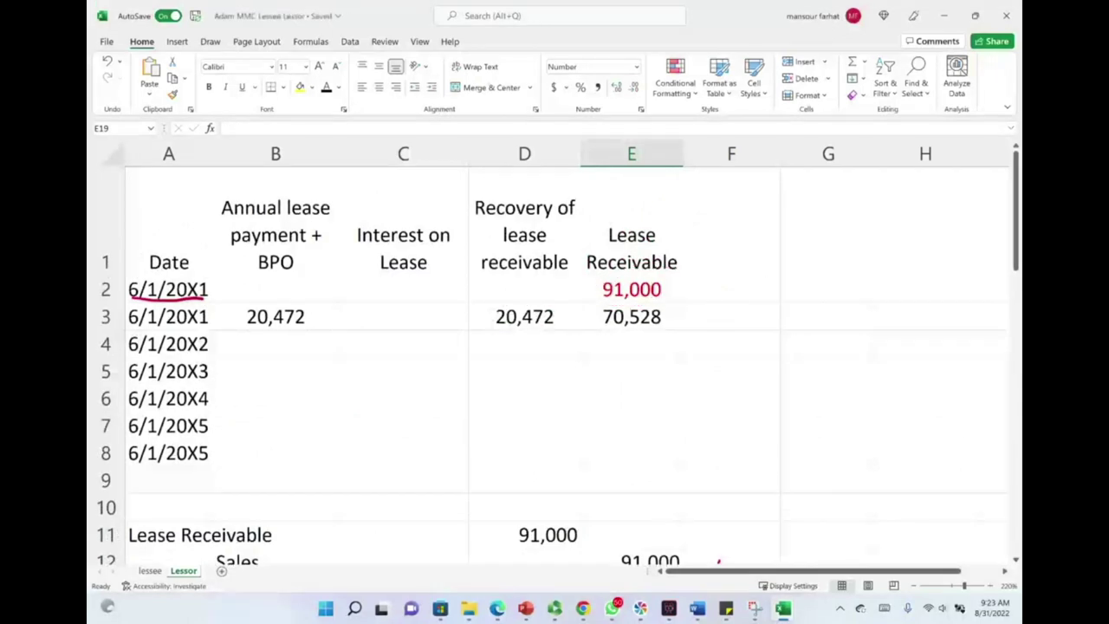
drag(728, 301, 685, 304)
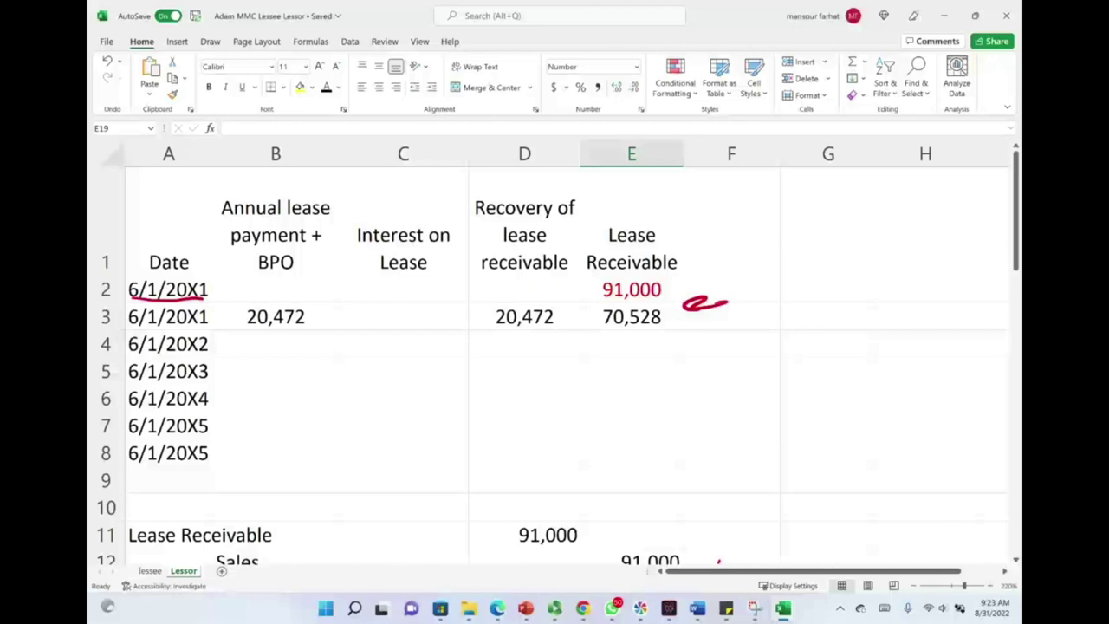
mouse_move(782, 305)
mouse_down()
mouse_move(807, 306)
mouse_move(790, 337)
mouse_move(894, 319)
mouse_up()
mouse_move(128, 300)
mouse_down()
mouse_move(227, 326)
mouse_move(208, 301)
mouse_up()
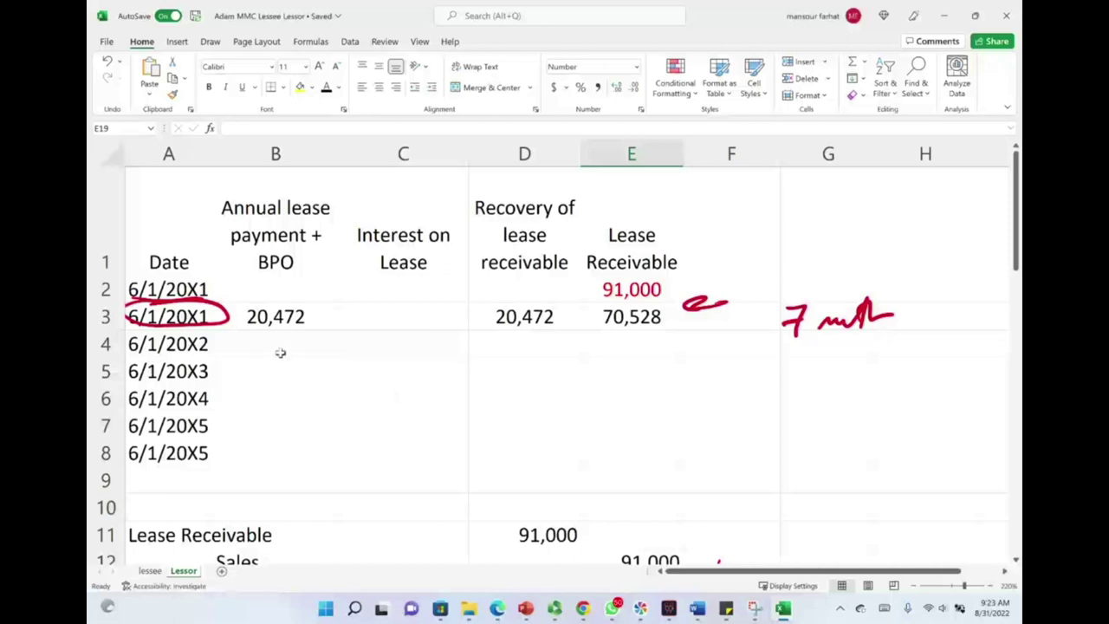
Set the hidden 6/1/20X2 schedule amounts in B4:E4 to black.
drag(284, 344, 606, 341)
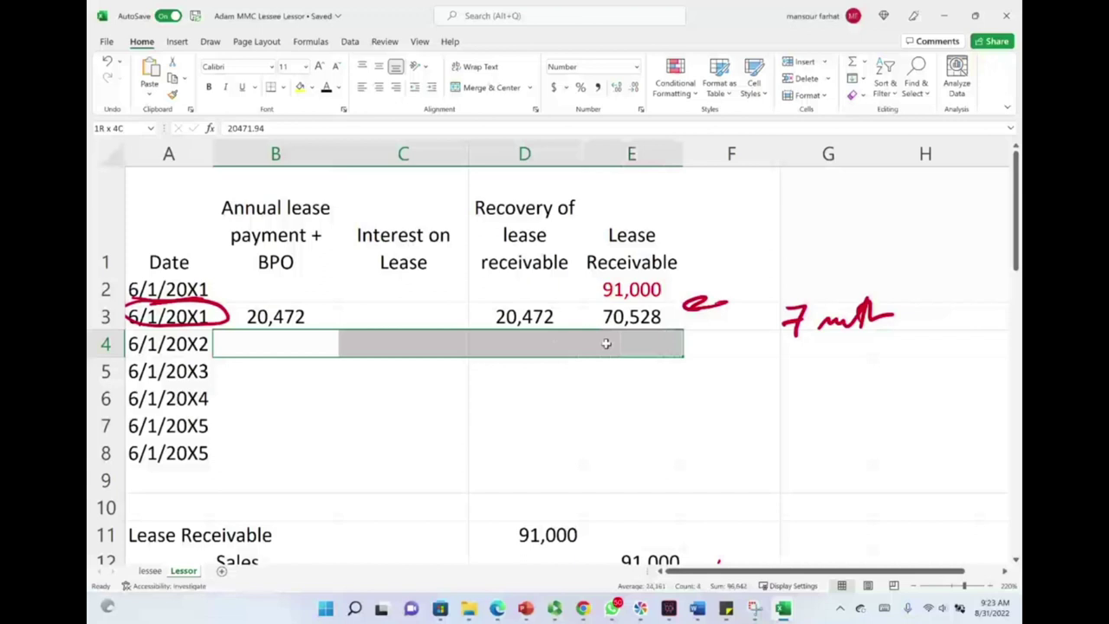
click(329, 90)
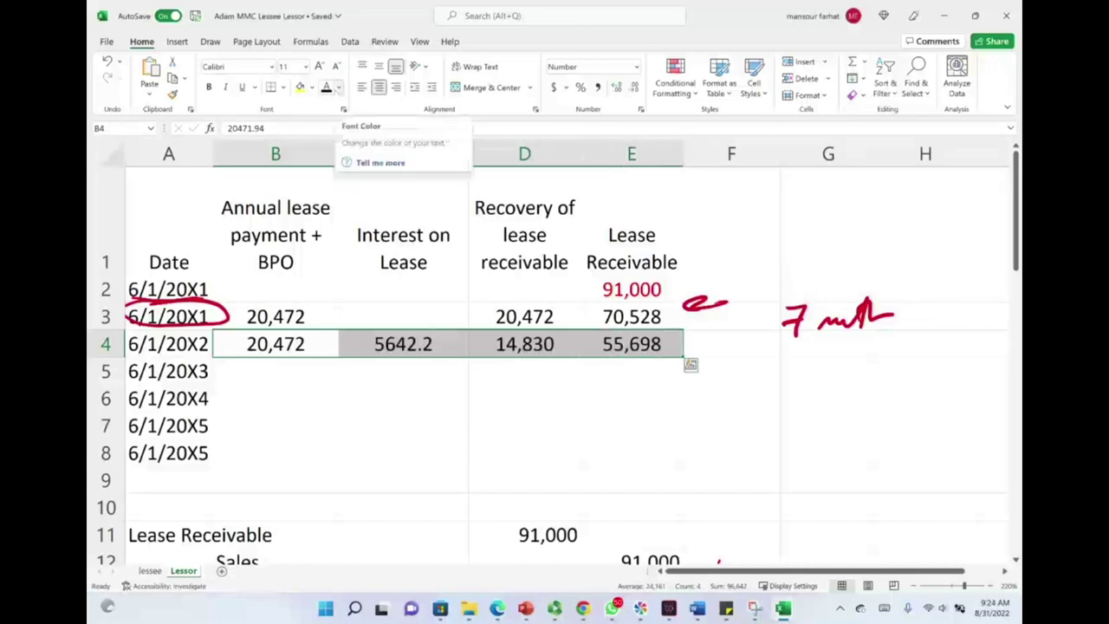
click(362, 366)
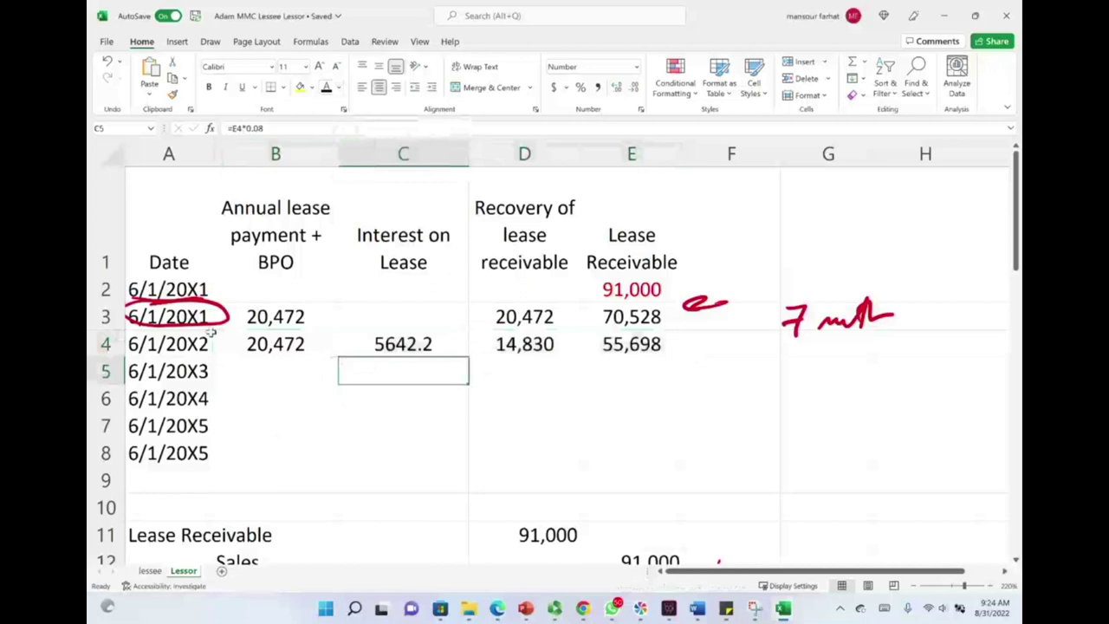
drag(211, 333, 227, 301)
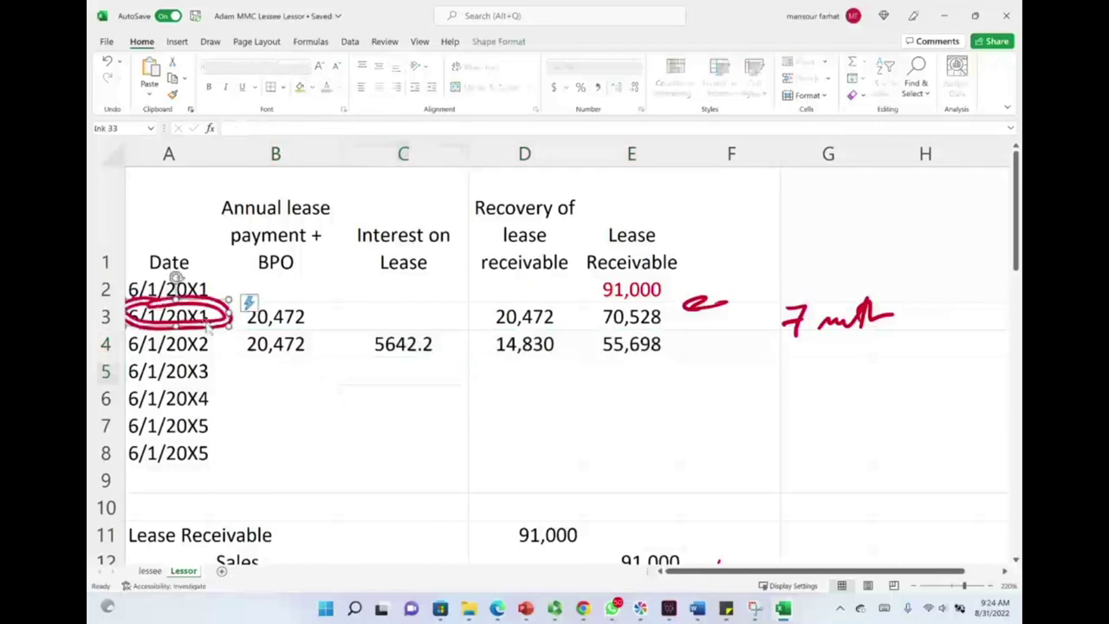
click(207, 344)
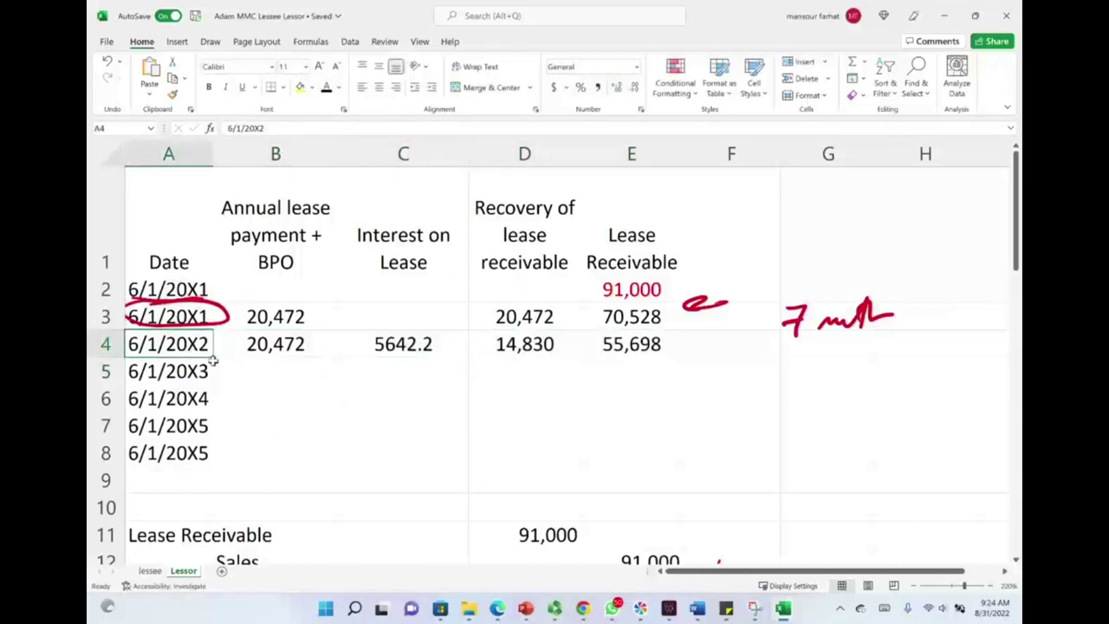
Circle the C4 interest and the 70,528 receivable in E3 in red while reviewing the C4 formula =E3*0.08.
mouse_move(400, 328)
mouse_down()
mouse_move(440, 357)
mouse_move(411, 327)
mouse_up()
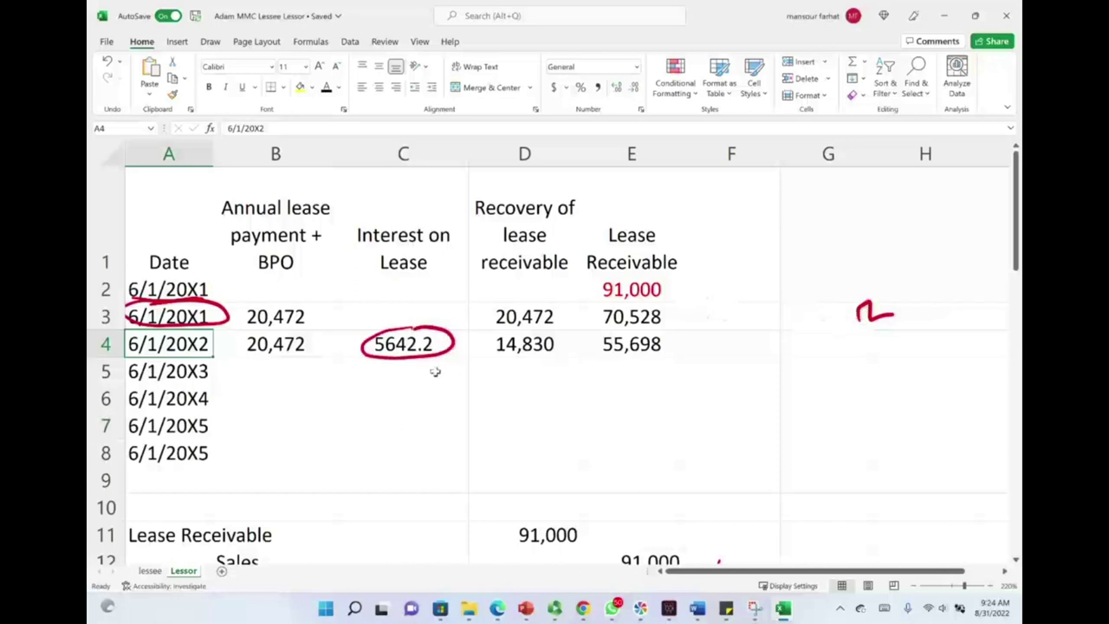
double_click(419, 346)
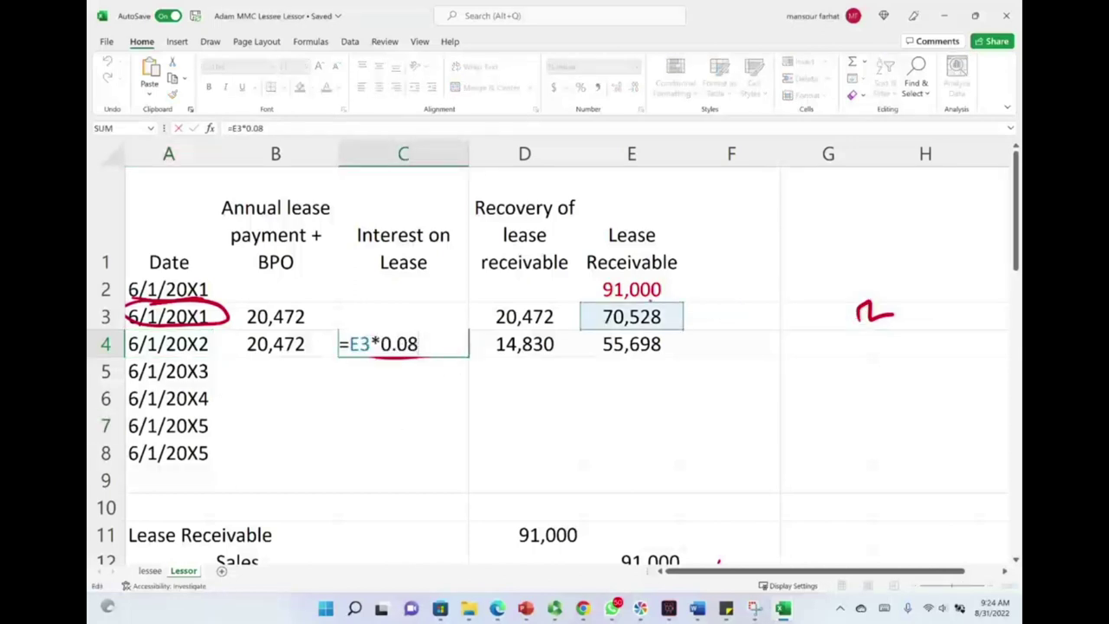
mouse_move(610, 305)
mouse_down()
mouse_move(677, 317)
mouse_move(638, 303)
mouse_up()
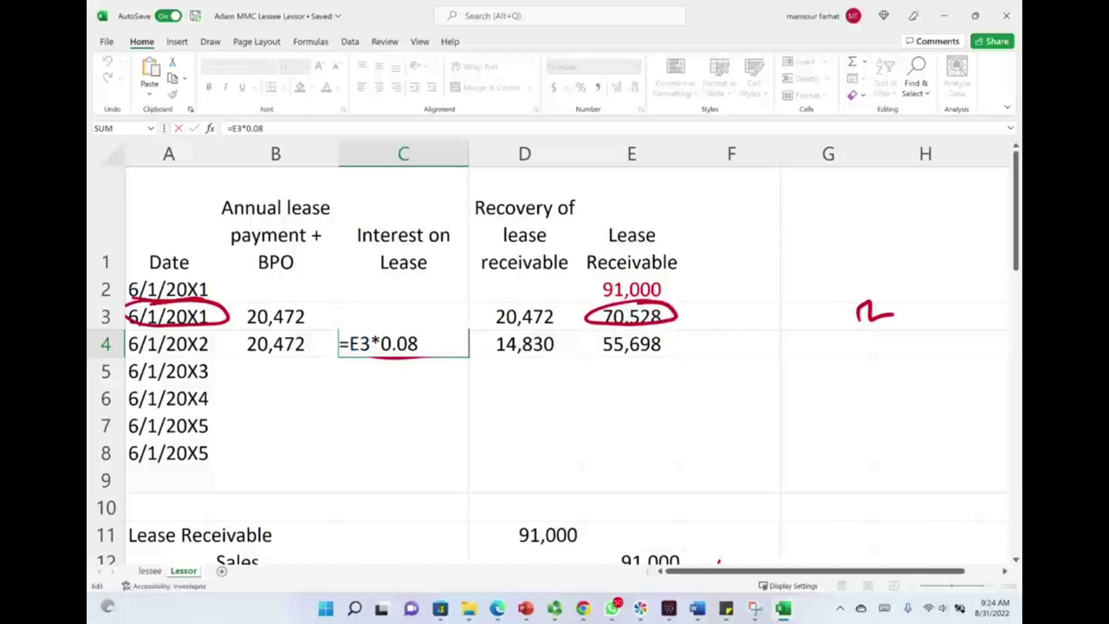
drag(433, 356, 381, 329)
key(Escape)
click(279, 347)
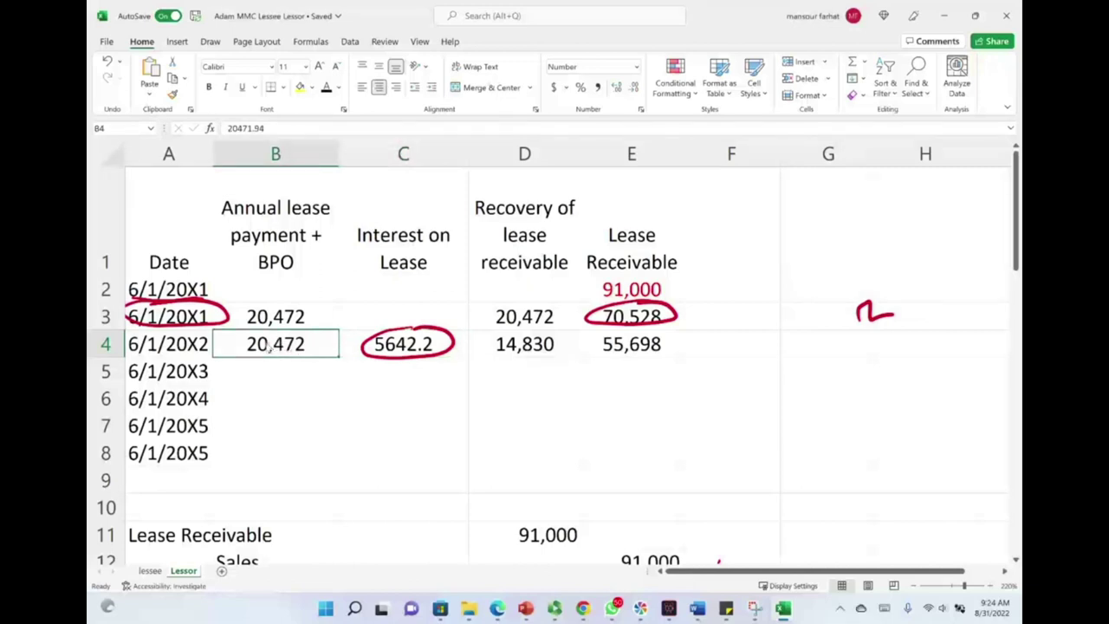
Draw red arrows from the B4 payment to the C4 interest and to the D4 recovery of lease receivable.
mouse_move(297, 362)
mouse_down()
mouse_move(340, 386)
mouse_move(398, 374)
mouse_up()
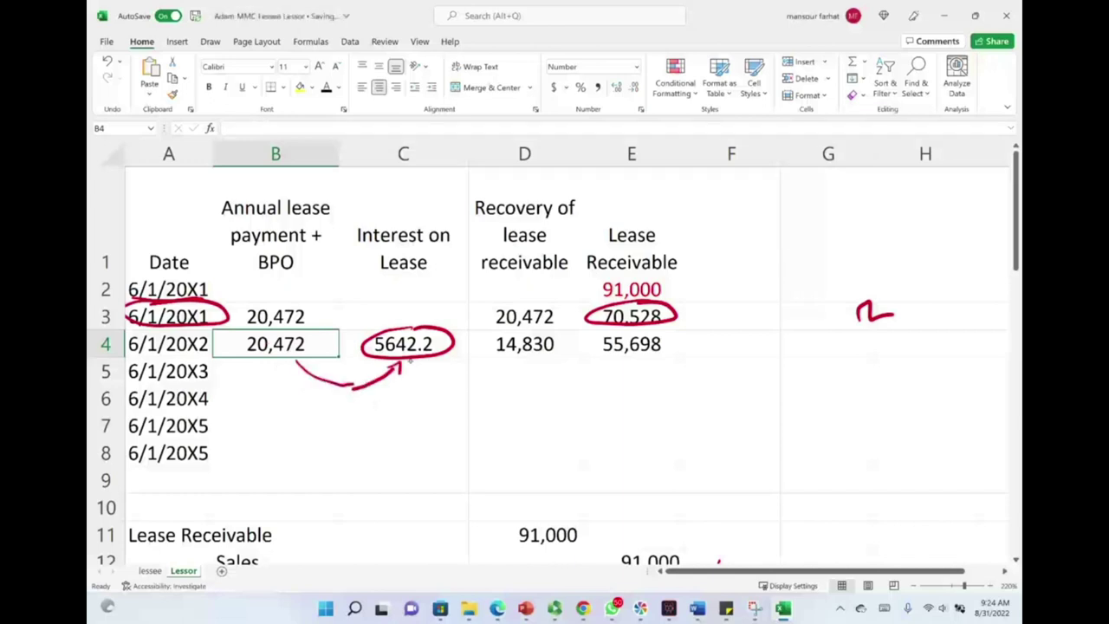
mouse_move(263, 353)
mouse_down()
mouse_move(346, 418)
mouse_move(513, 369)
mouse_up()
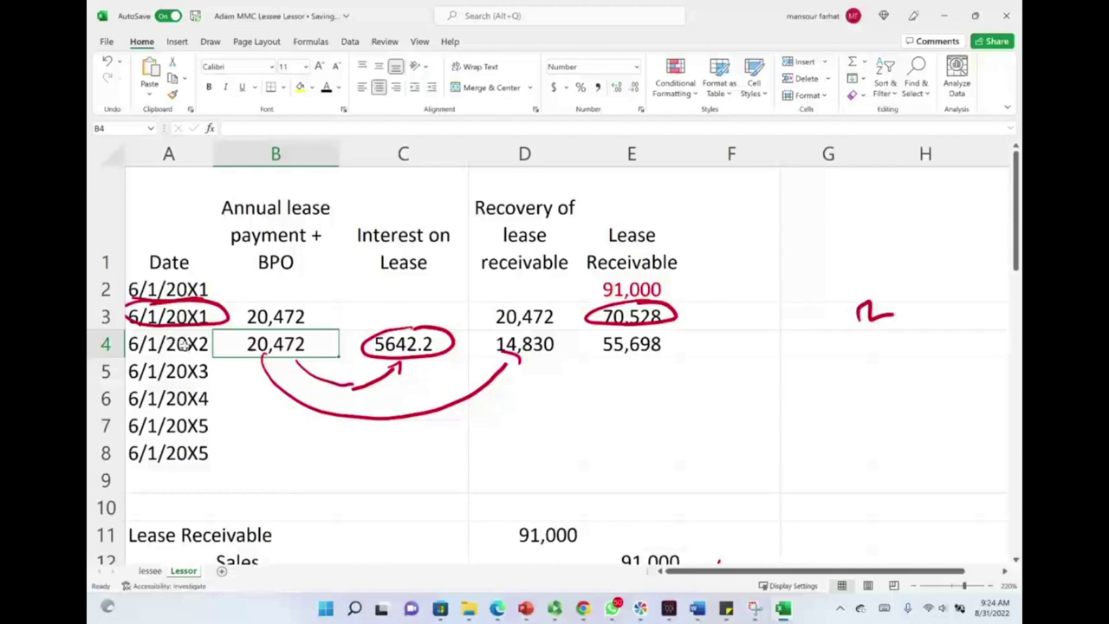
Set the hidden 12/31/20X1 Interest receivable and Interest Revenue entry in A23:E24 to black.
scroll(184, 345, down, 4)
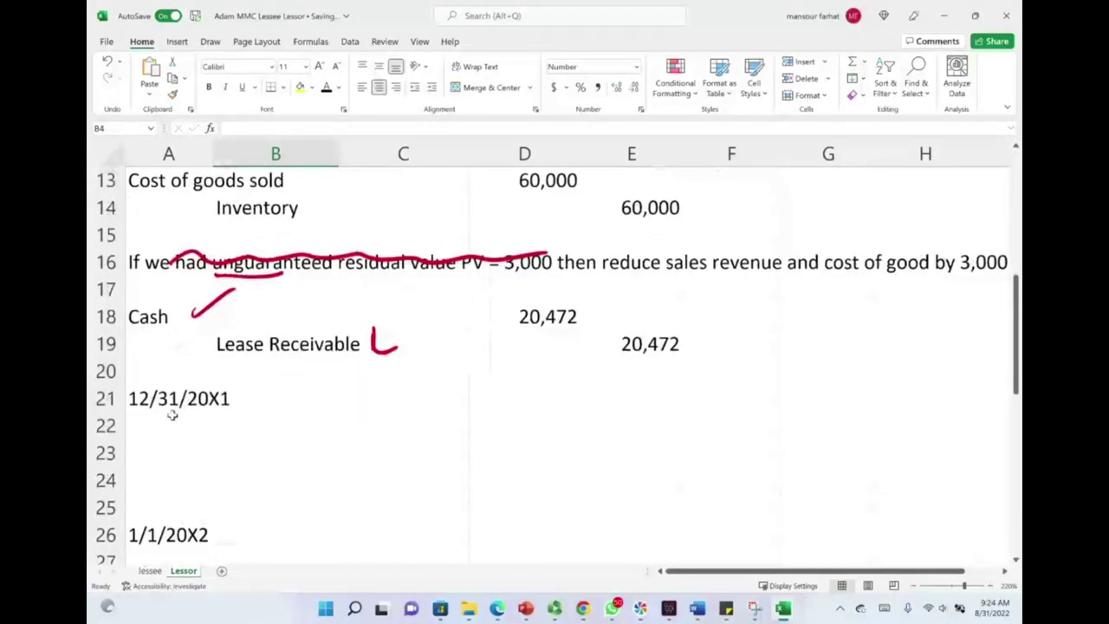
click(179, 453)
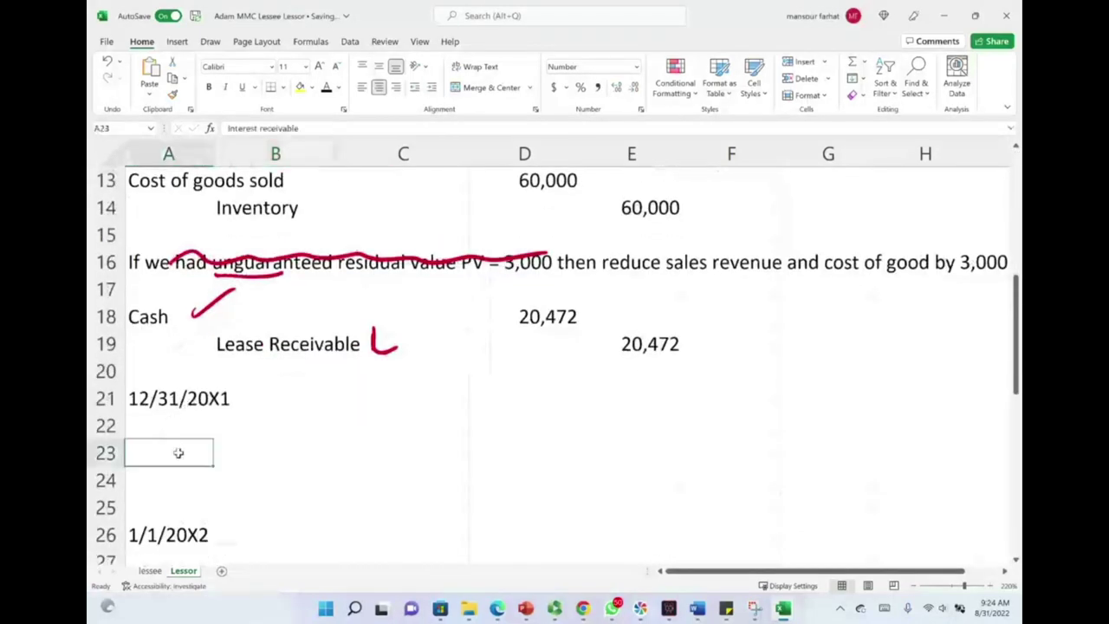
drag(249, 448, 594, 471)
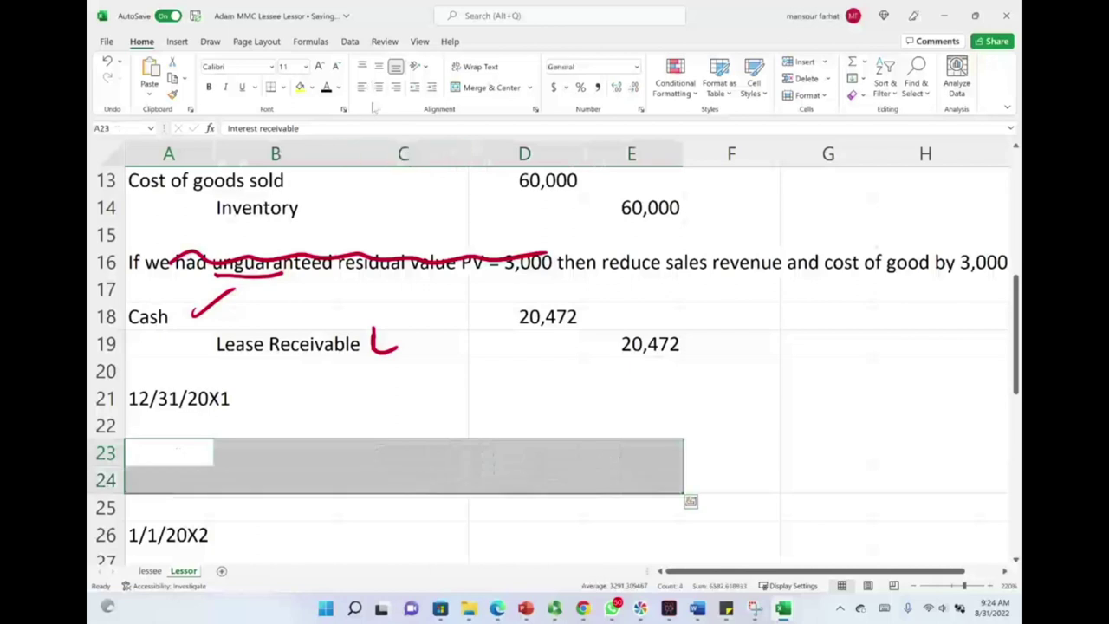
click(328, 90)
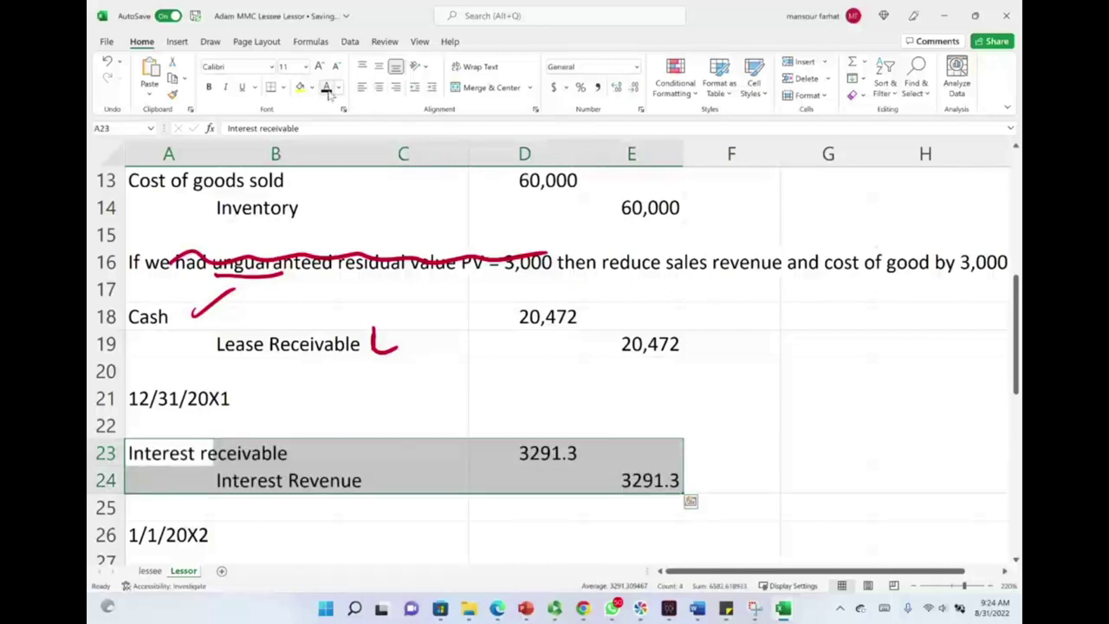
click(486, 434)
Review the D23 Interest receivable formula =C4*(7/12) and draw a red arrow from the C4 interest toward the empty cells beside row 8.
click(530, 451)
double_click(529, 453)
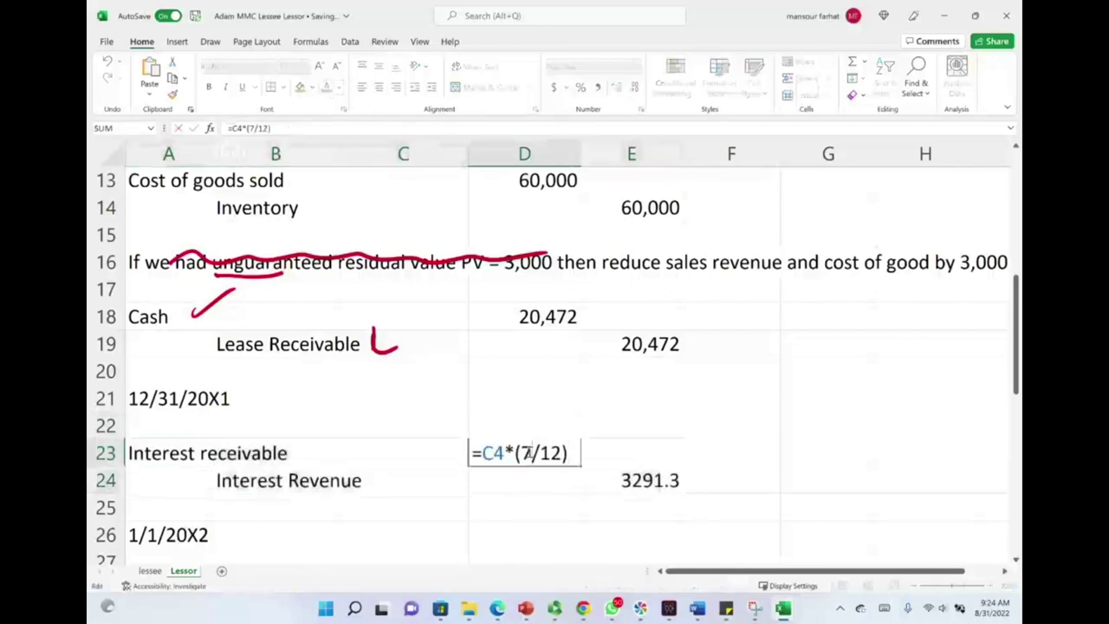
scroll(568, 463, up, 4)
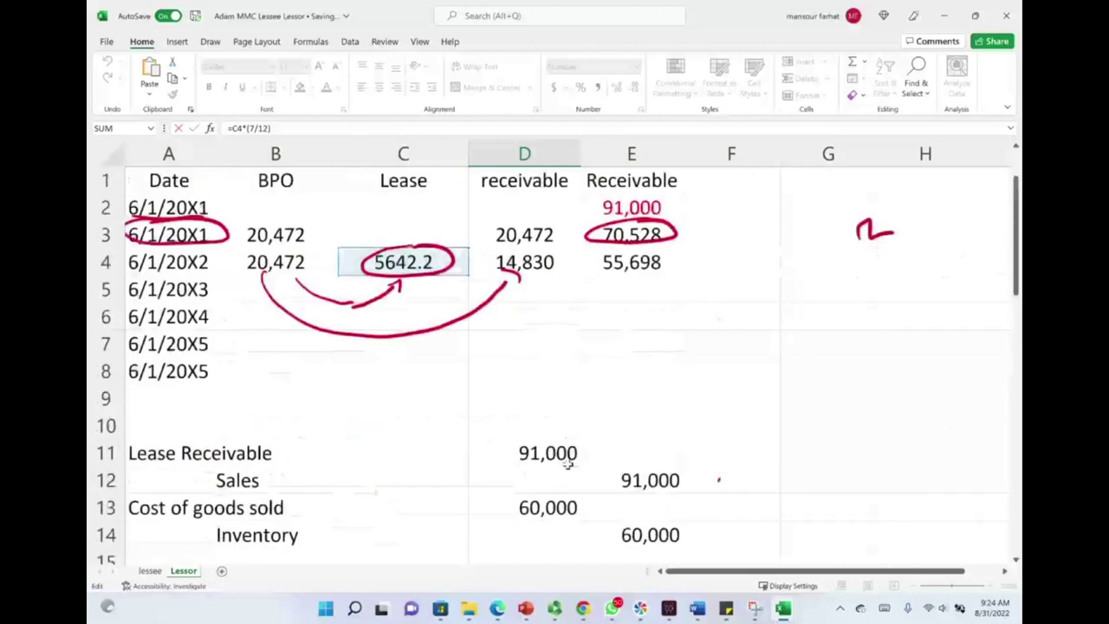
drag(425, 276, 580, 376)
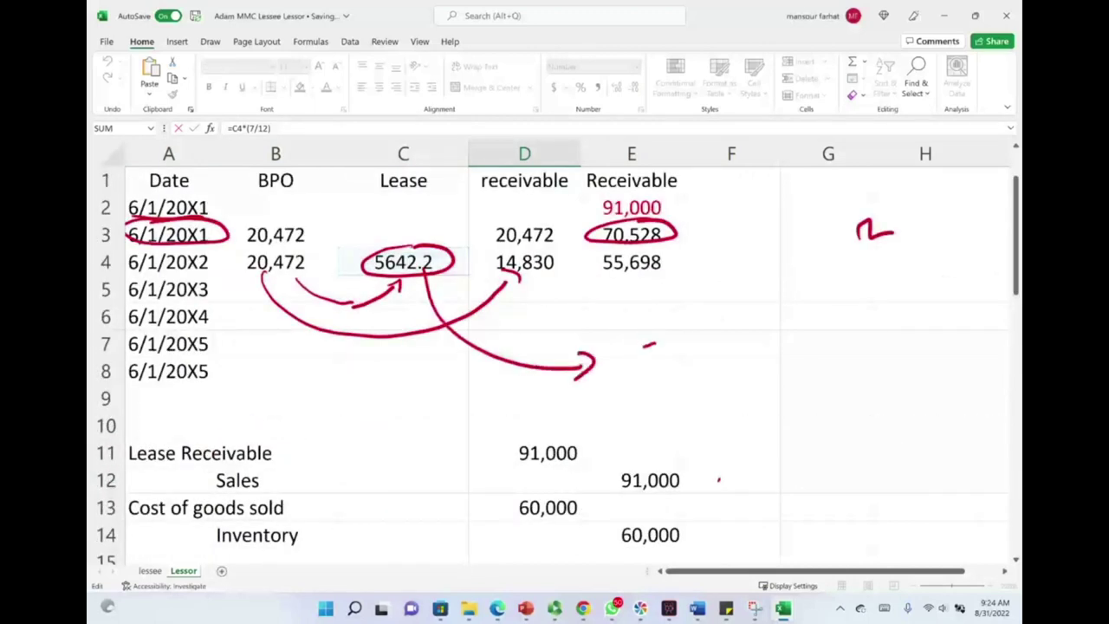
Handwrite 5,642 x 7/12 in red at the end of the arrow from C4 and underline it.
mouse_move(657, 343)
mouse_down()
mouse_move(642, 368)
mouse_move(778, 361)
mouse_up()
drag(776, 339, 761, 360)
click(753, 362)
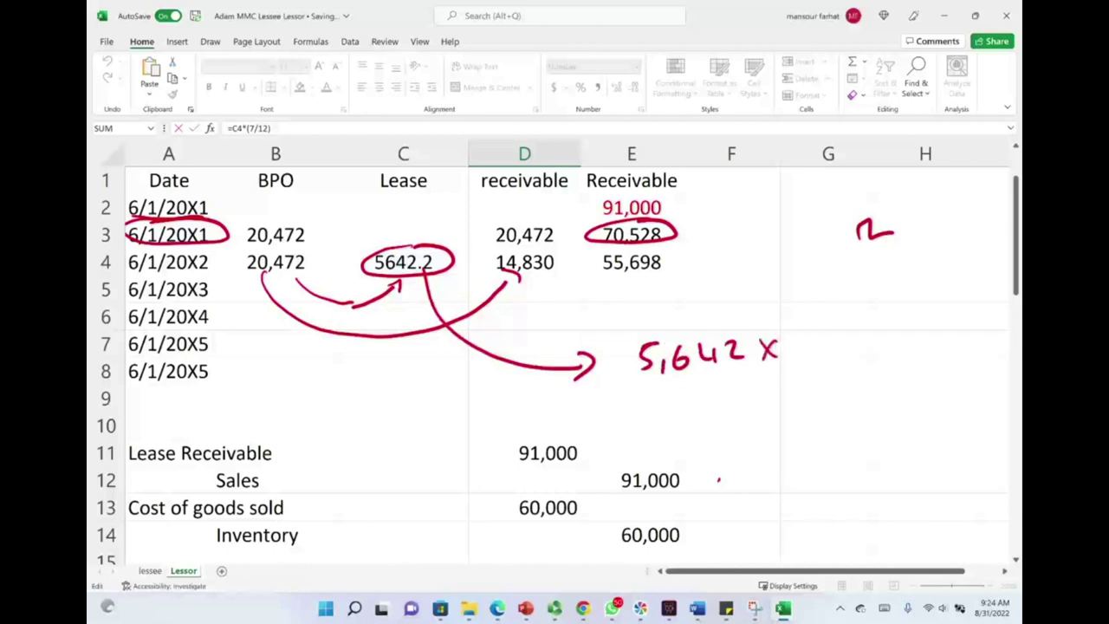
drag(797, 320, 806, 347)
drag(845, 310, 825, 353)
mouse_move(856, 317)
mouse_down()
mouse_move(854, 345)
mouse_move(880, 343)
mouse_up()
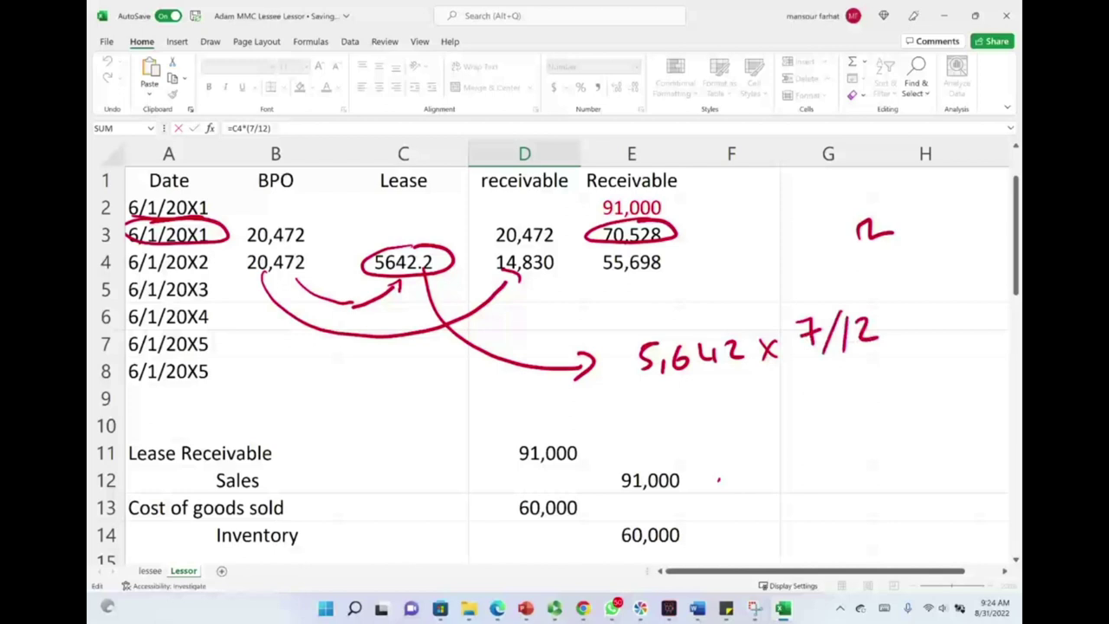
click(524, 453)
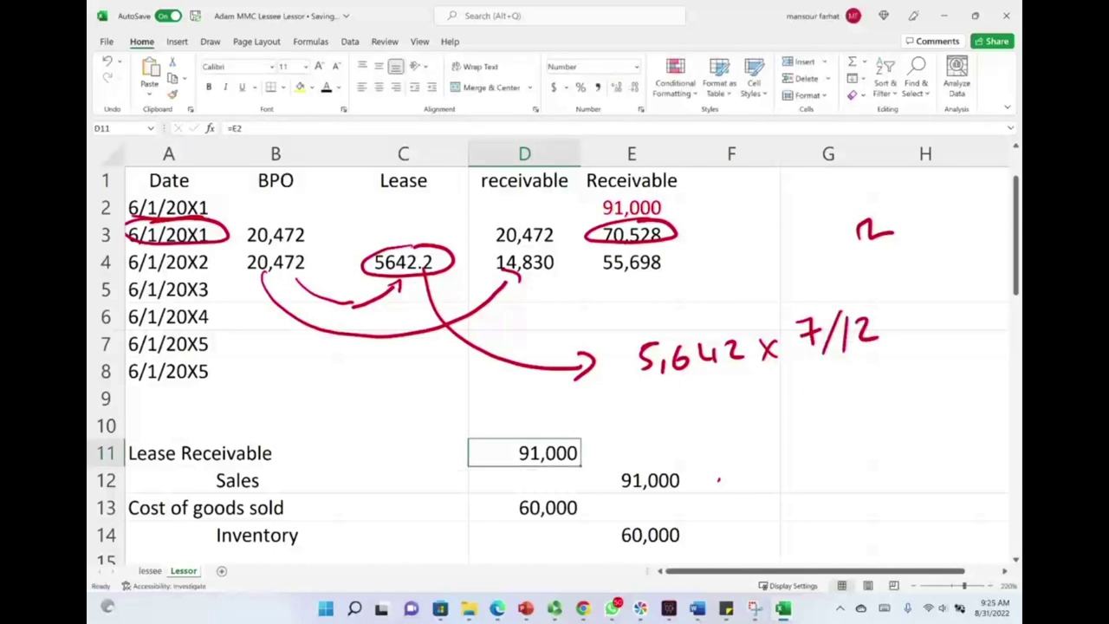
drag(635, 391, 867, 371)
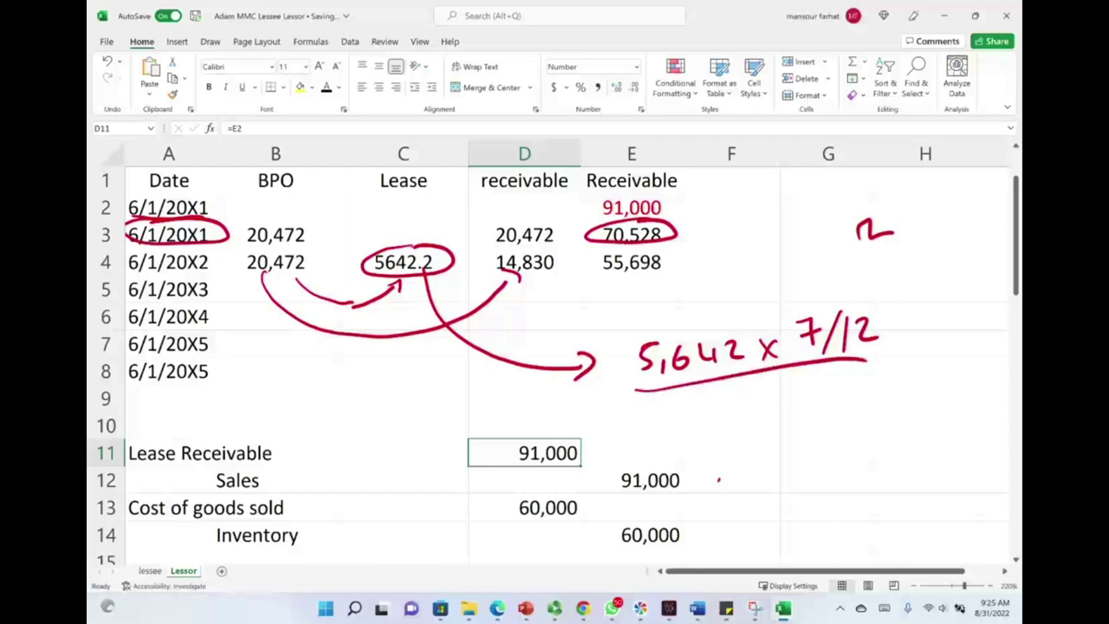
Check the Interest receivable formula in D23 again along with its 12/31/20X1 date in A21.
click(301, 443)
scroll(298, 445, down, 4)
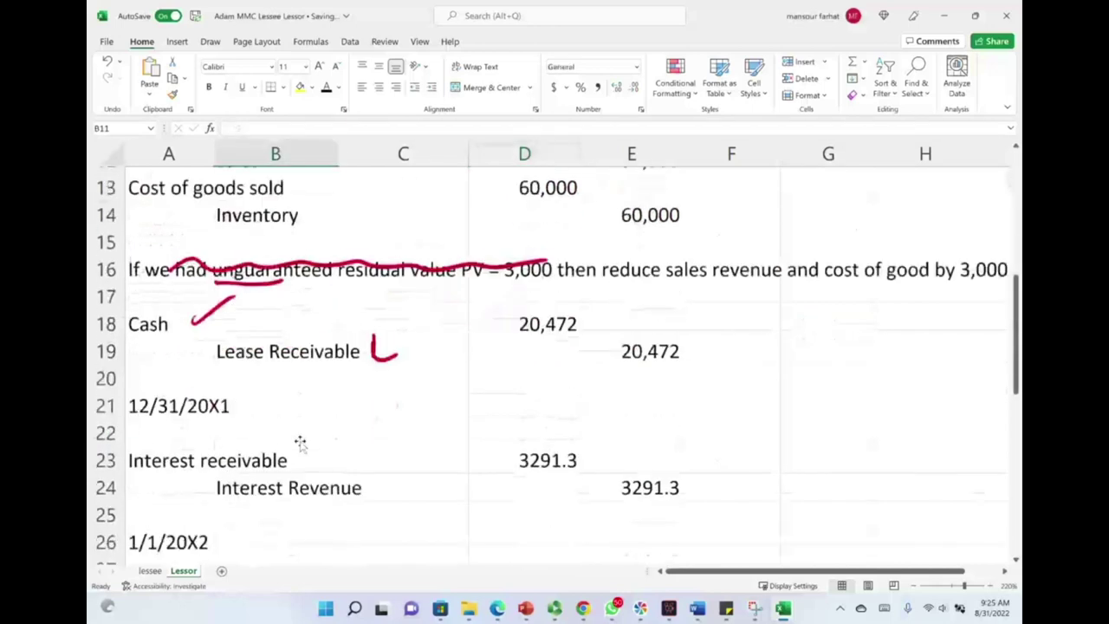
double_click(544, 452)
key(Escape)
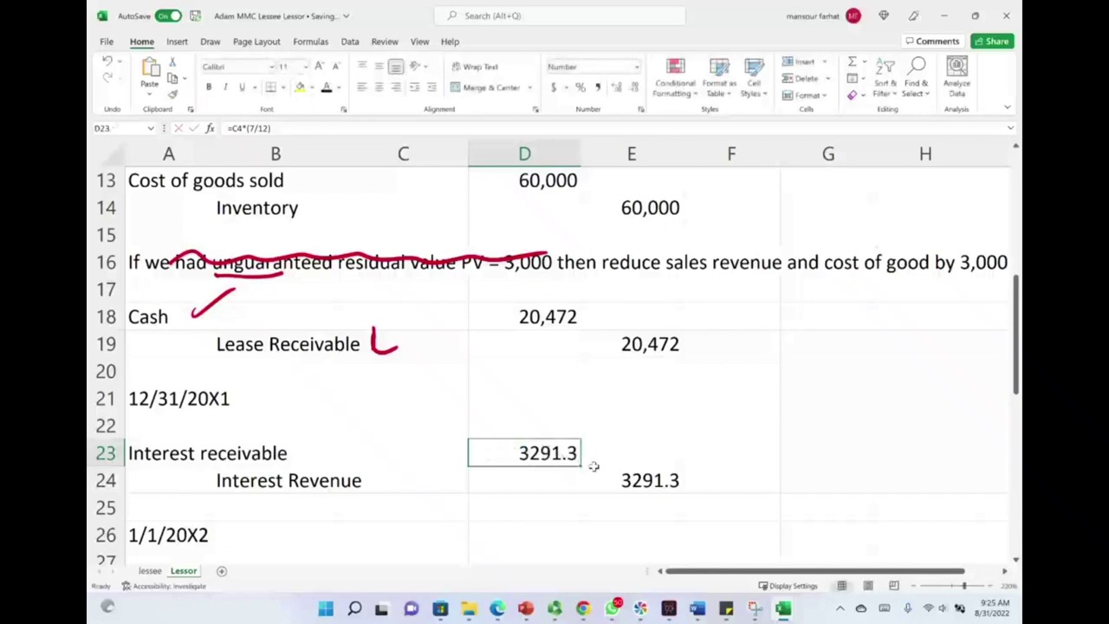
click(193, 395)
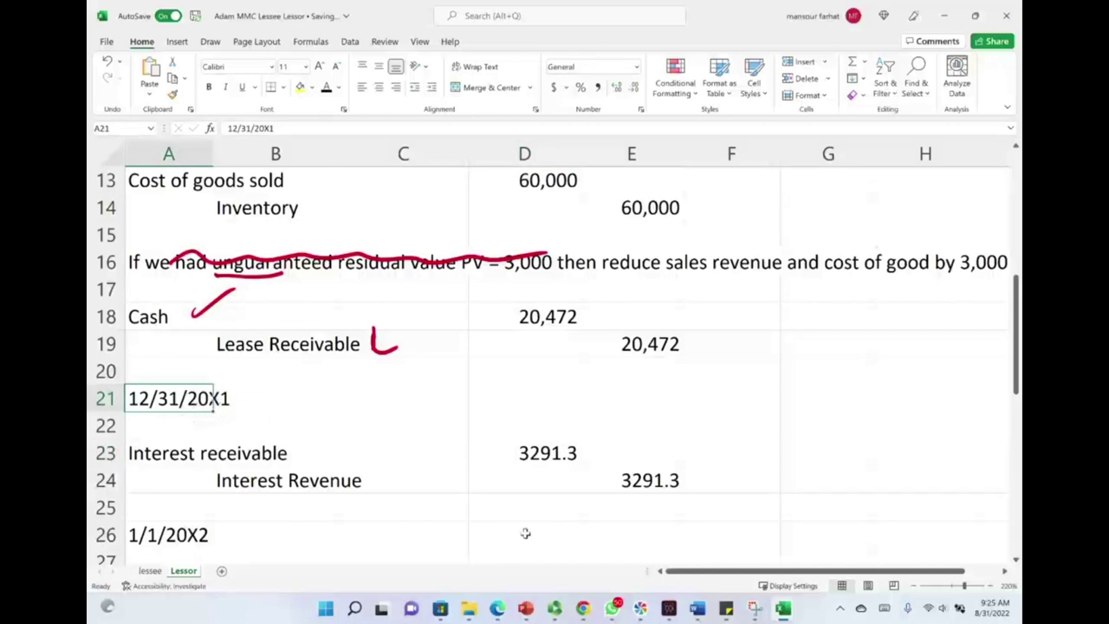
Draw a red bracket beside the 12/31/20X1 interest entry in rows 23–24 and handwrite Accrue next to it.
drag(693, 426, 692, 513)
mouse_move(761, 462)
mouse_down()
mouse_move(787, 446)
mouse_move(804, 458)
mouse_up()
mouse_move(820, 448)
mouse_down()
mouse_move(820, 459)
mouse_move(885, 449)
mouse_up()
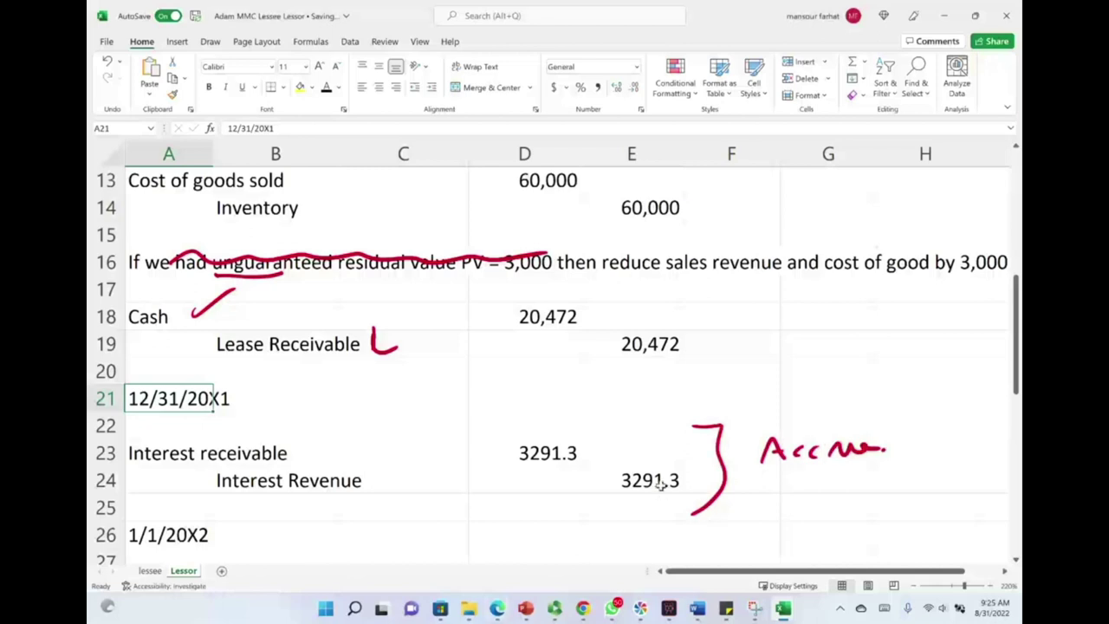
Set the hidden 1/1/20X2 Interest Revenue and Interest receivable entry in A27:E28 to black.
scroll(661, 485, down, 2)
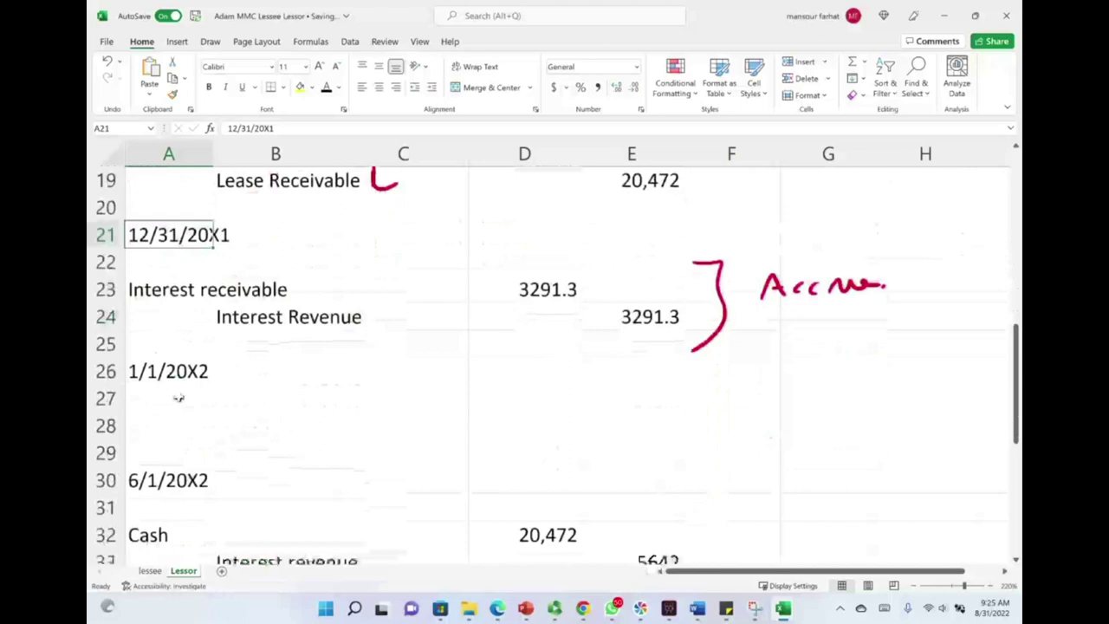
drag(176, 397, 659, 428)
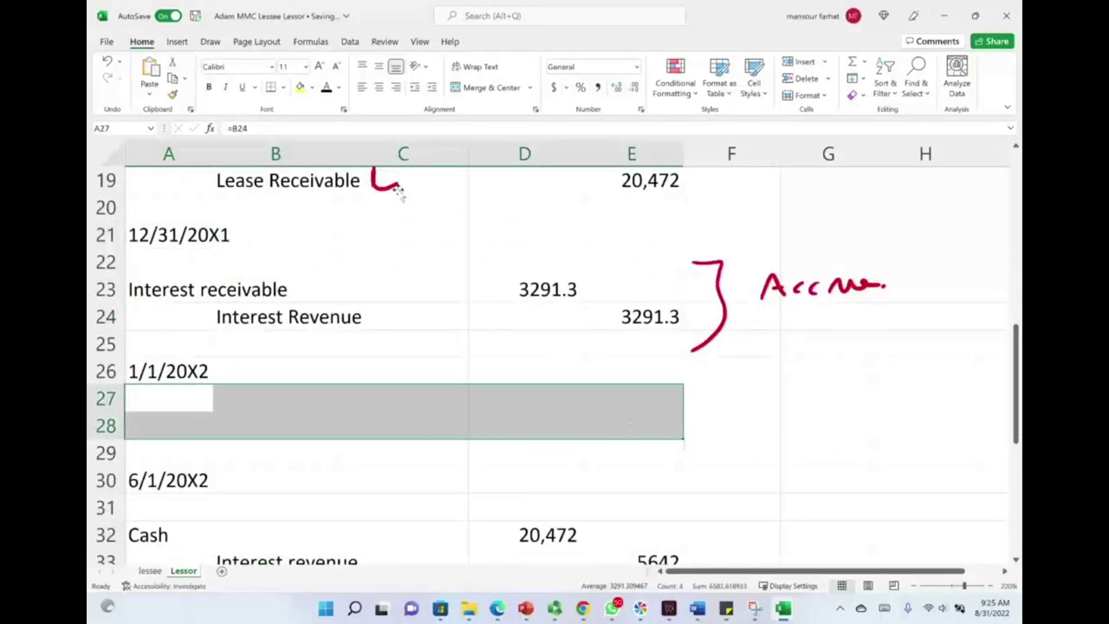
click(328, 89)
click(392, 423)
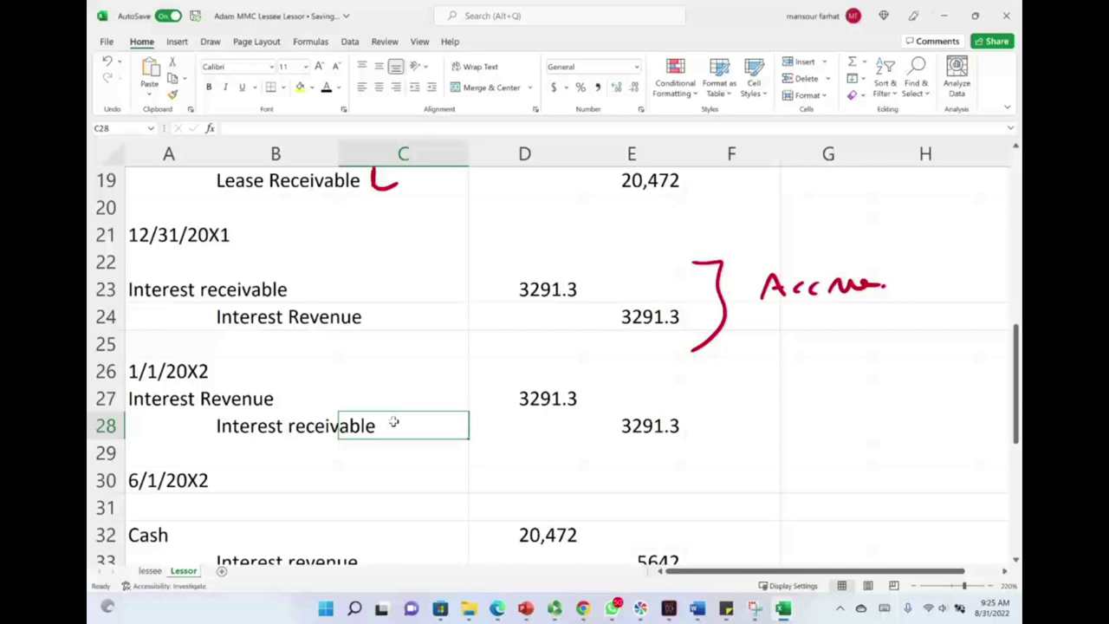
Tick the amounts in D23 and E24 in red and draw crossing arrows from them to E28 and D27.
drag(660, 296, 698, 278)
drag(558, 275, 603, 250)
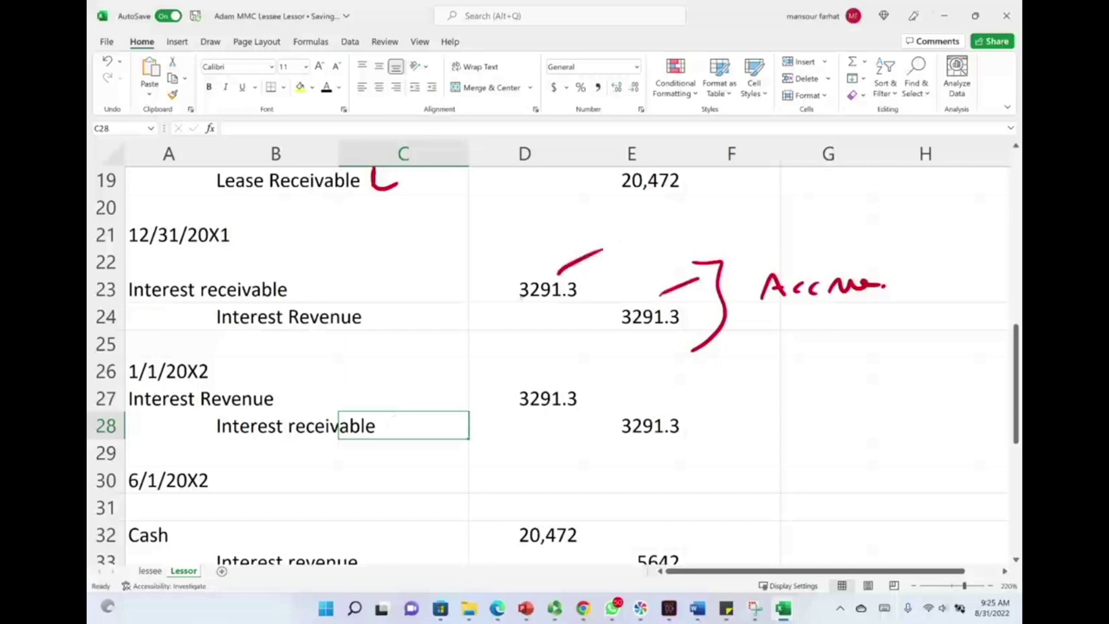
mouse_move(572, 292)
mouse_down()
mouse_move(607, 405)
mouse_move(632, 409)
mouse_up()
drag(615, 316, 506, 394)
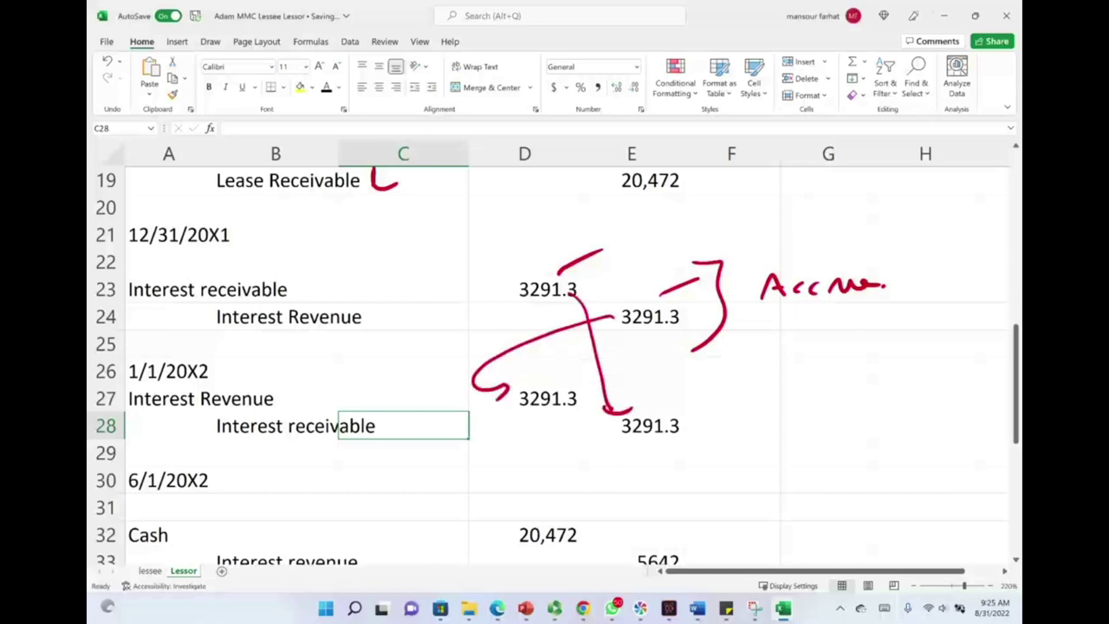
Erase the crossing arrows and the bracket, and strike through the 12/31/20X1 accounts and amounts in red.
drag(614, 311, 591, 319)
drag(721, 264, 713, 273)
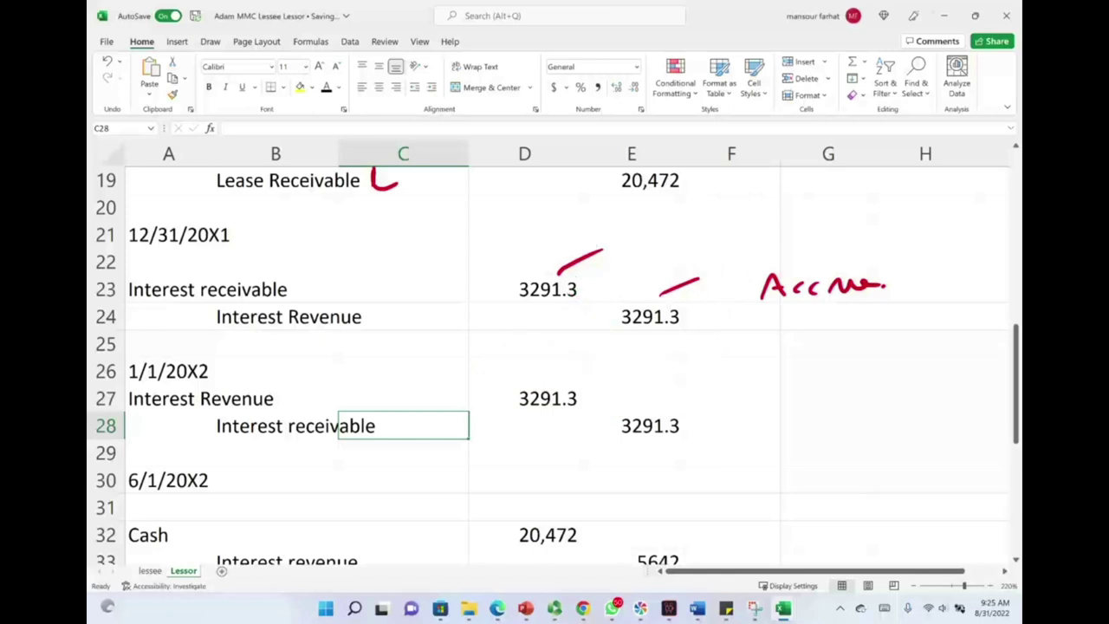
drag(214, 331, 303, 264)
drag(294, 337, 375, 274)
drag(495, 324, 590, 257)
drag(618, 338, 696, 281)
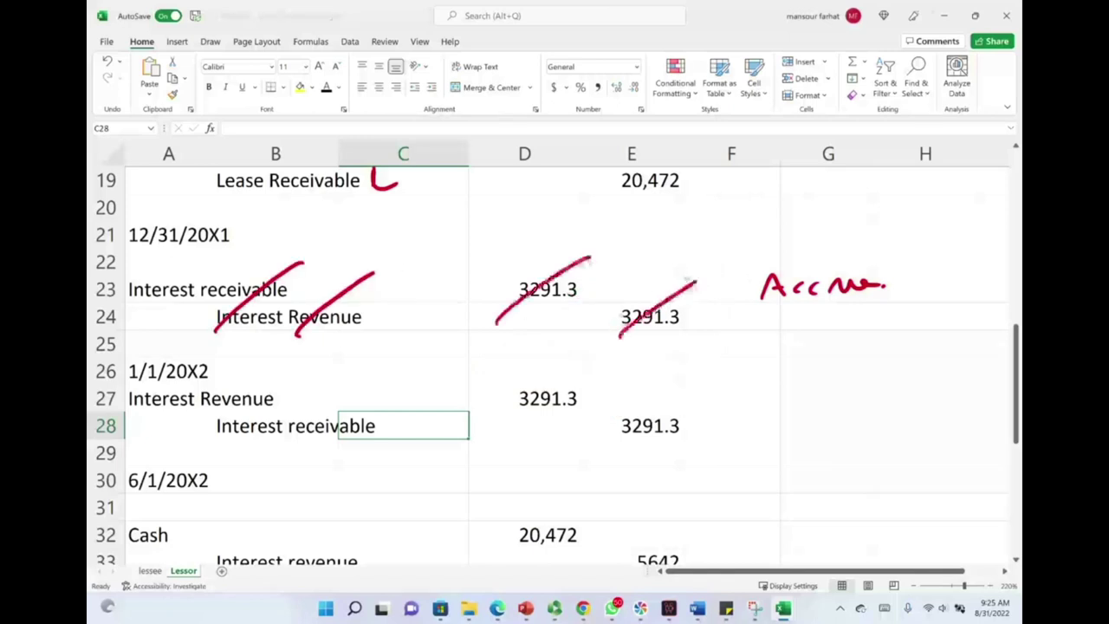
Strike through the accounts and amounts of the 1/1/20X2 reversing entry in rows 27–28 in red.
drag(204, 435, 267, 379)
drag(246, 443, 326, 391)
drag(443, 450, 545, 385)
drag(621, 450, 700, 389)
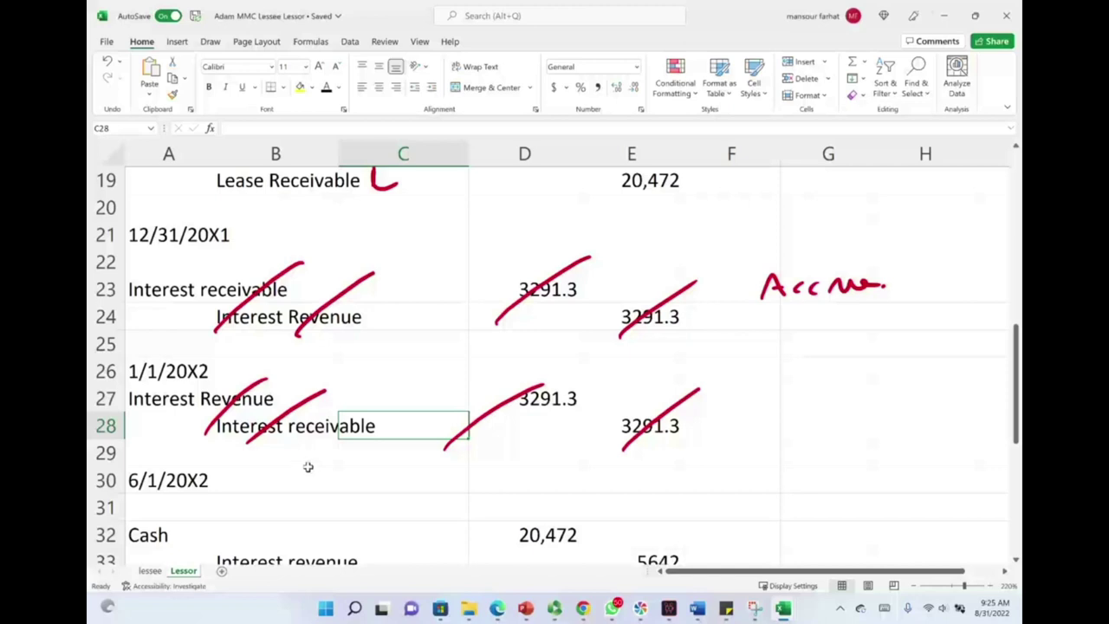
Underline the 6/1/20X2 date in A30 in red and circle the Cash 20,472 and Interest revenue 5642 amounts.
scroll(308, 467, down, 1)
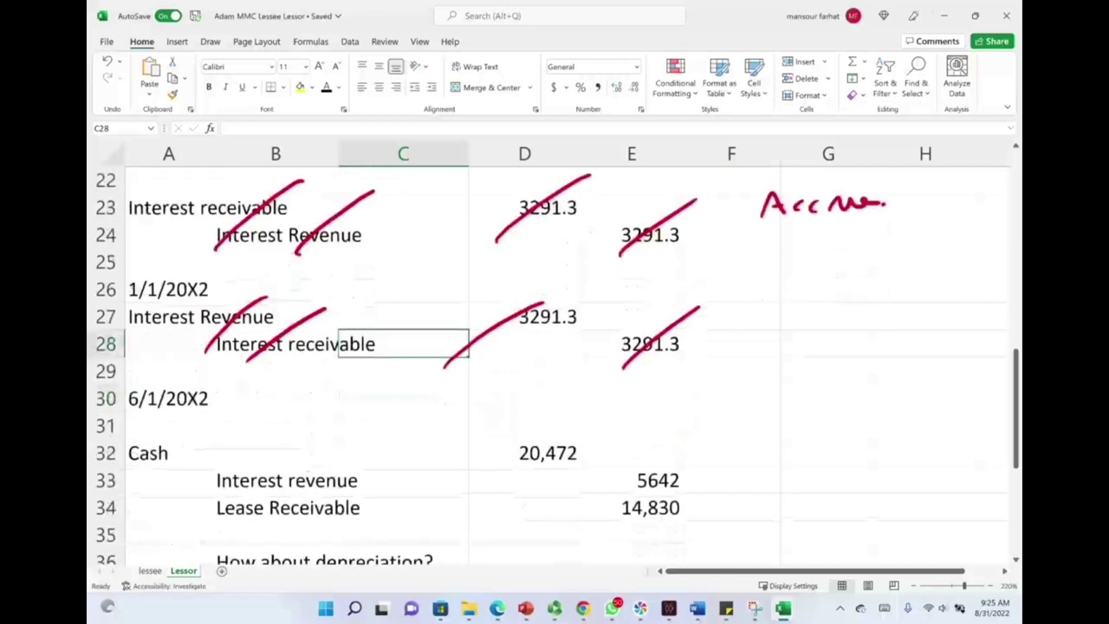
drag(133, 413, 218, 411)
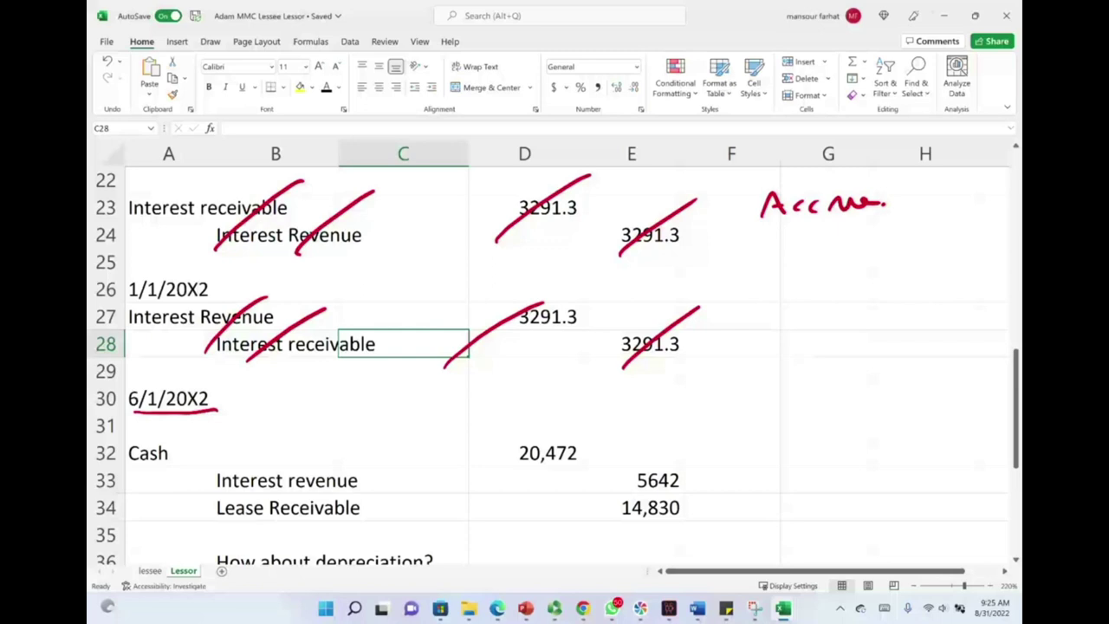
mouse_move(546, 440)
mouse_down()
mouse_move(509, 461)
mouse_move(525, 439)
mouse_up()
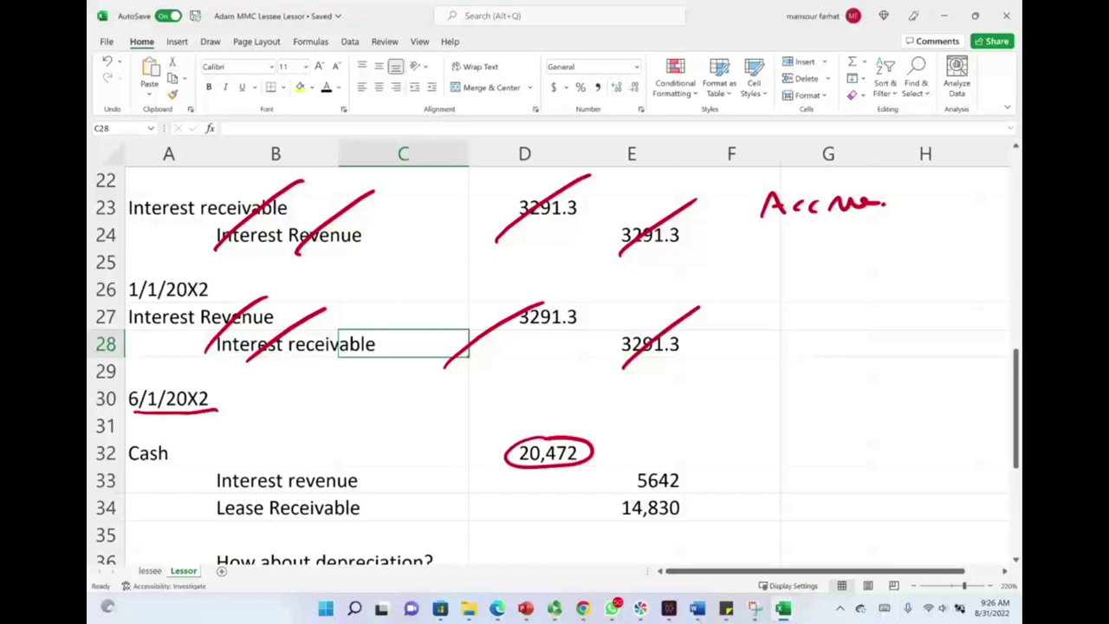
mouse_move(663, 465)
mouse_down()
mouse_move(693, 468)
mouse_move(654, 459)
mouse_up()
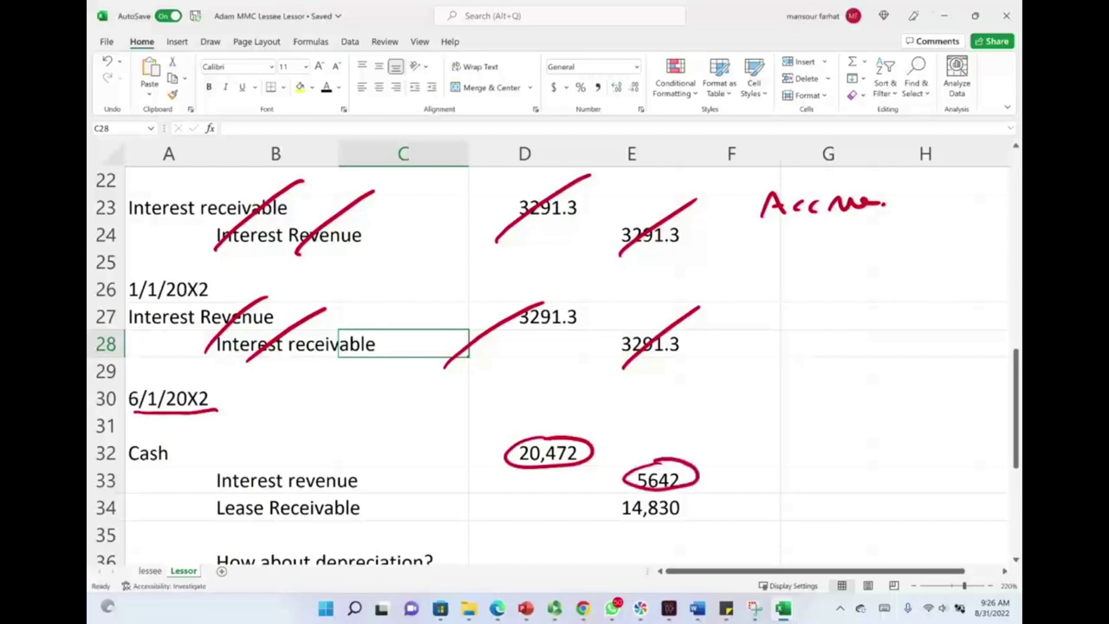
Erase the arrows and old circle around the C4 interest in the schedule, and circle the C4 amount again in red.
scroll(546, 384, up, 7)
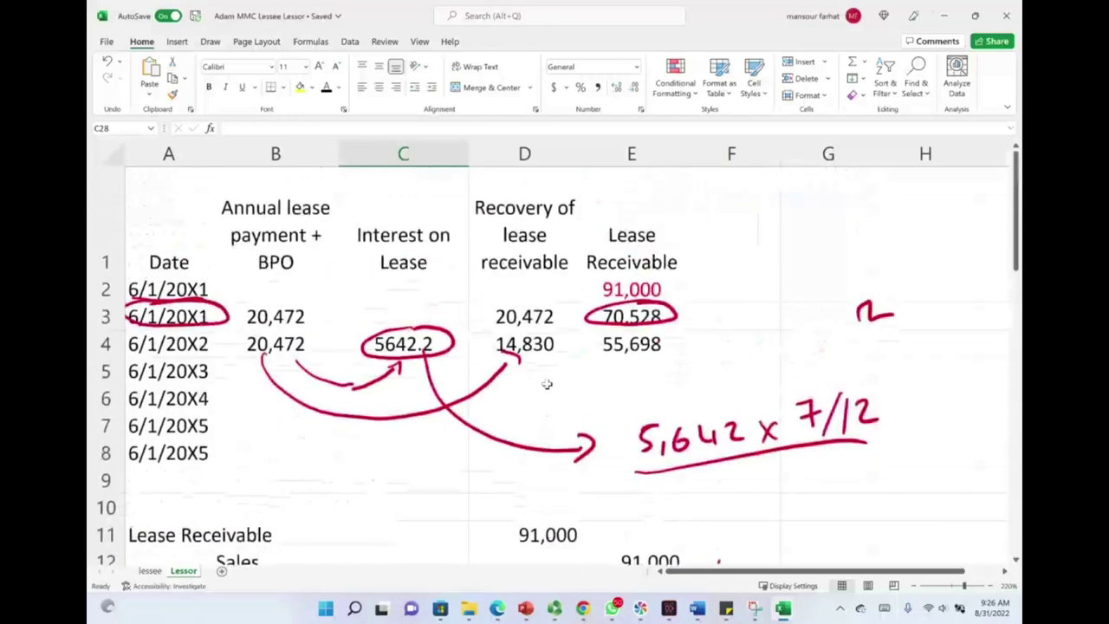
mouse_move(403, 338)
mouse_down()
mouse_move(537, 433)
mouse_move(330, 398)
mouse_move(372, 385)
mouse_up()
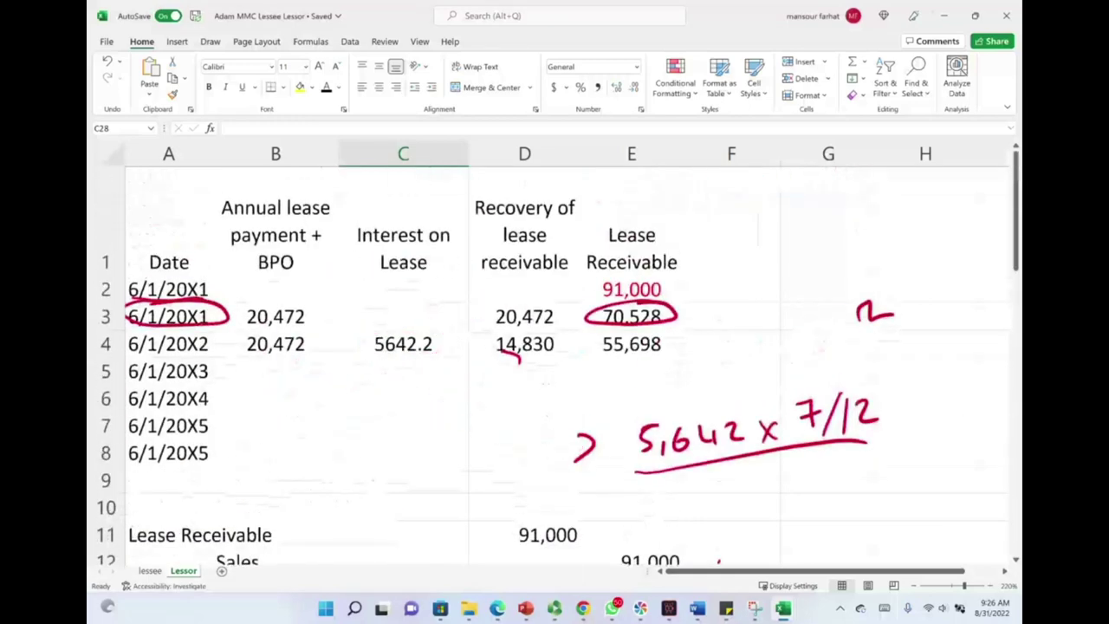
drag(408, 321, 433, 319)
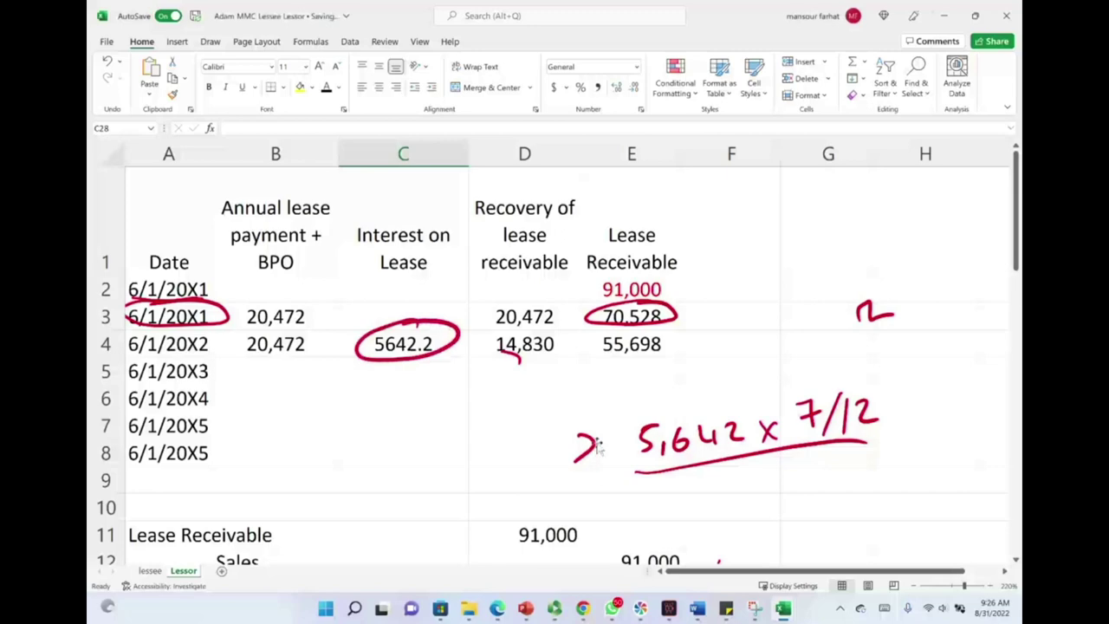
Circle the Lease Receivable amount 14,830 in E34 of the 6/1/20X2 entry in red.
scroll(598, 438, down, 6)
scroll(598, 437, down, 2)
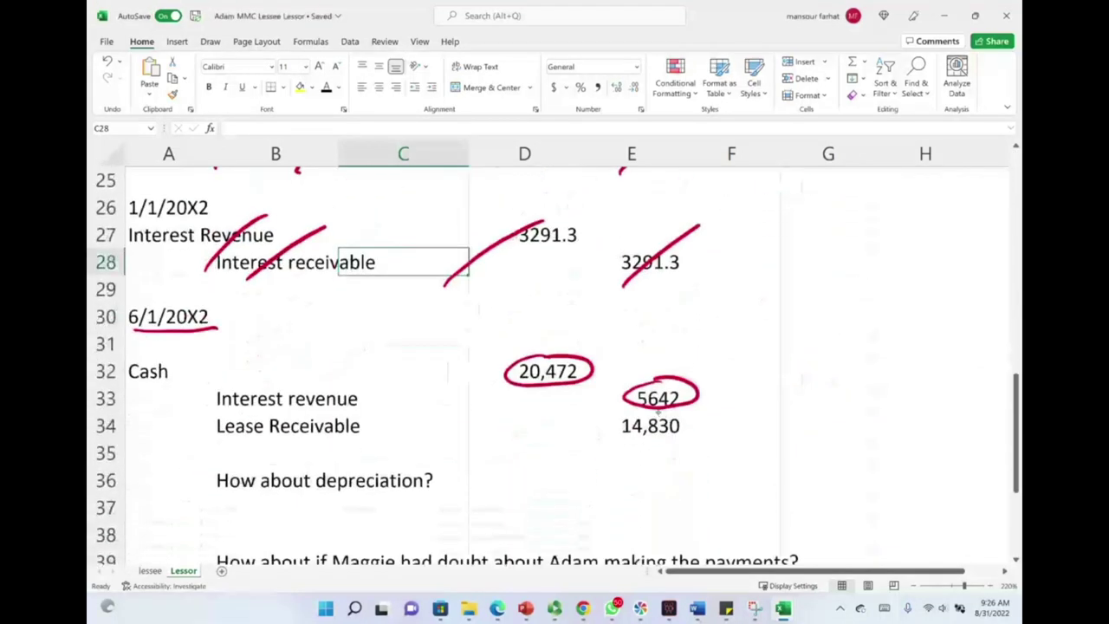
mouse_move(659, 414)
mouse_down()
mouse_move(705, 419)
mouse_move(699, 411)
mouse_up()
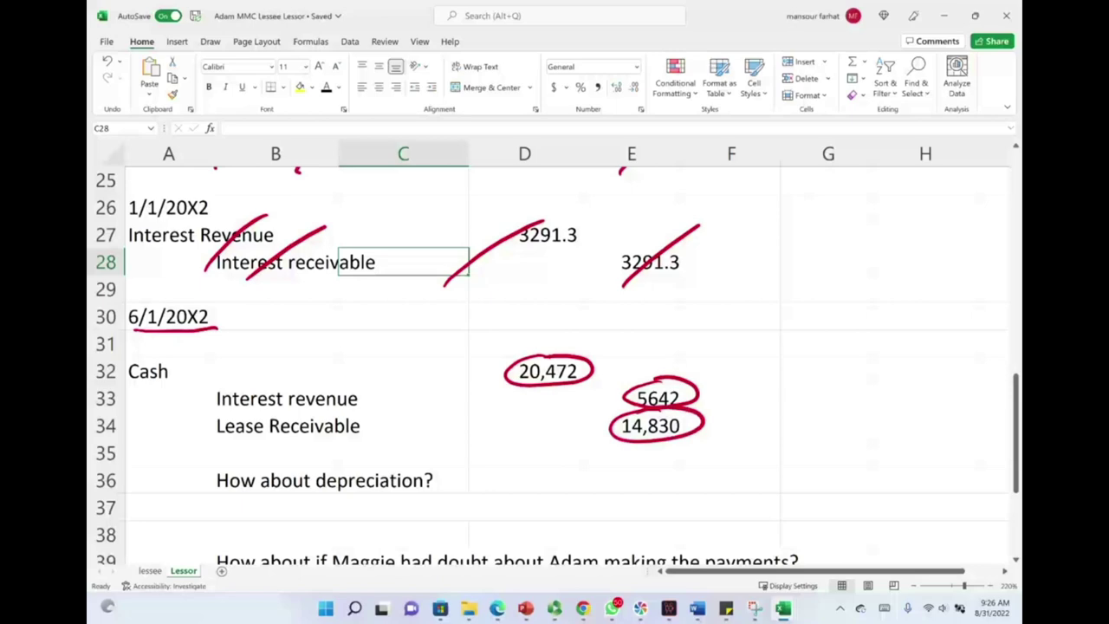
Delete the leftover ink mark under the D4 recovery amount and the red circle around the C4 interest.
scroll(704, 508, up, 8)
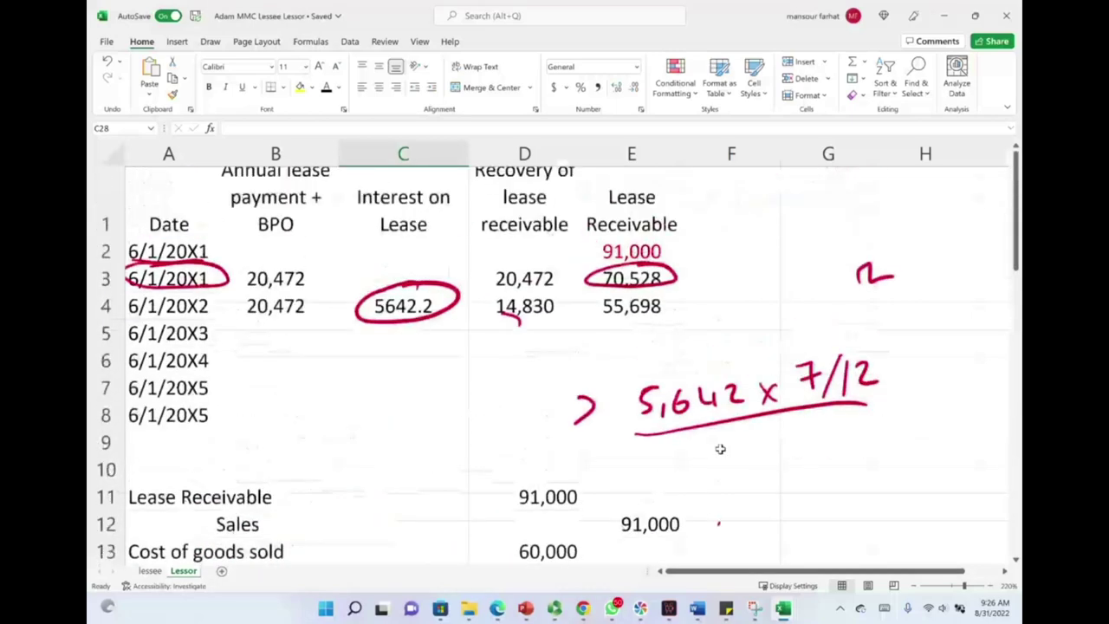
click(513, 359)
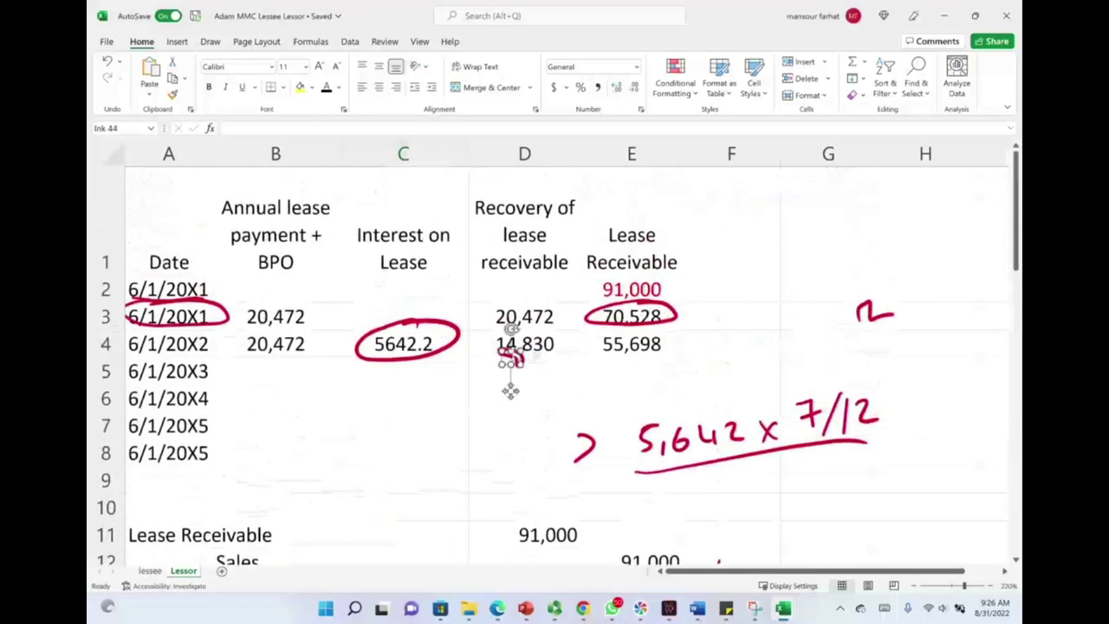
key(Delete)
click(458, 332)
key(Delete)
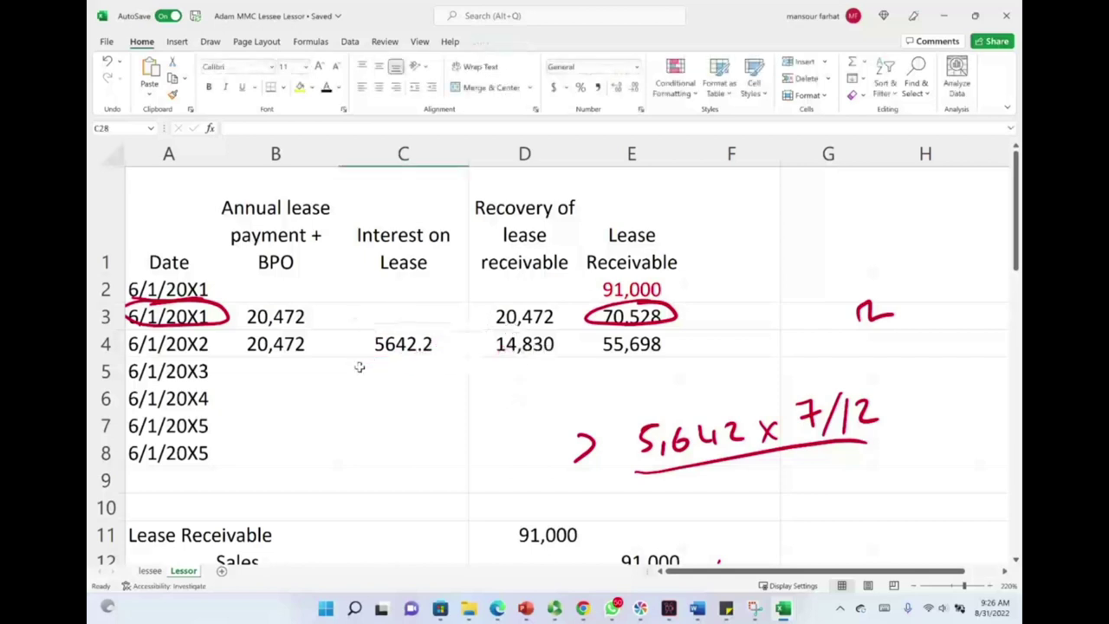
Set the hidden 6/1/20X3 schedule amounts in B5:E5 to black and review the C5 interest formula =E4*0.08.
drag(279, 374, 618, 401)
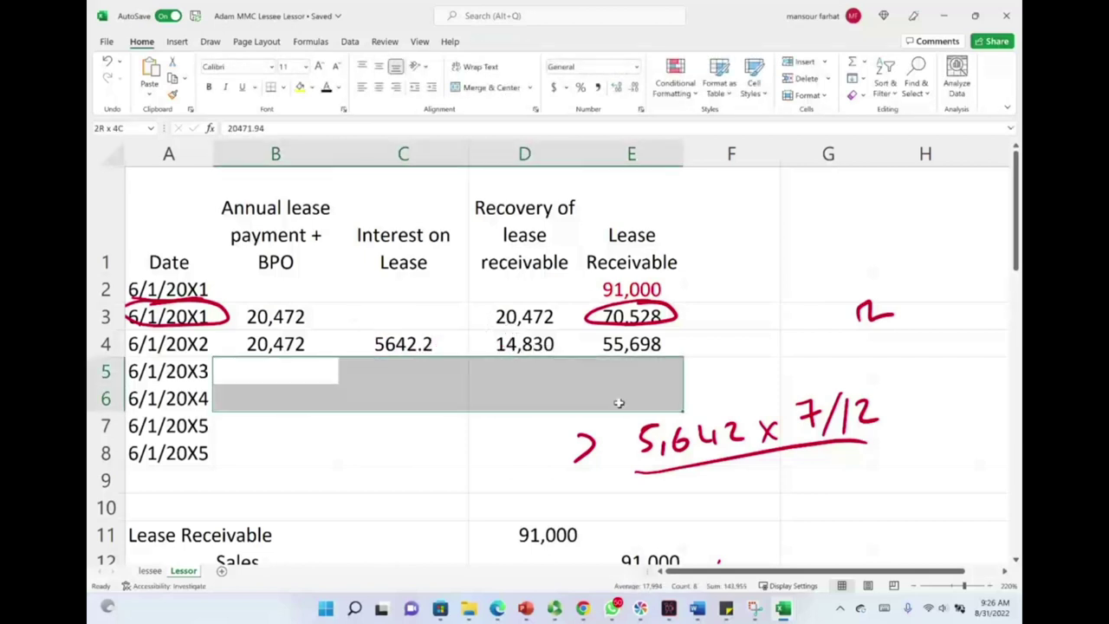
click(451, 378)
drag(282, 380, 667, 375)
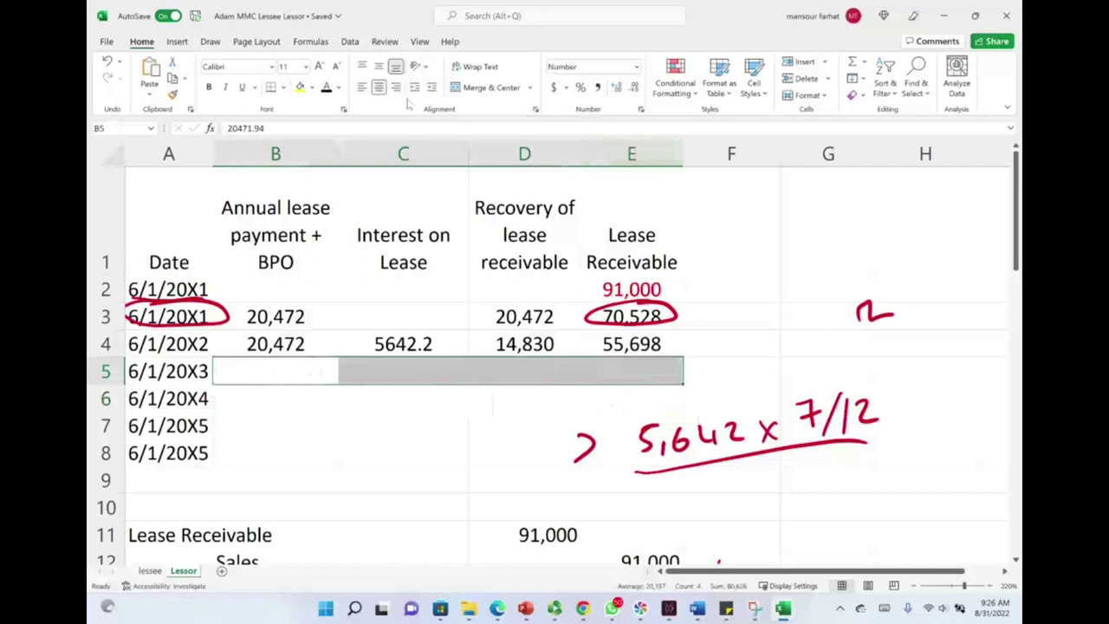
click(326, 89)
click(310, 374)
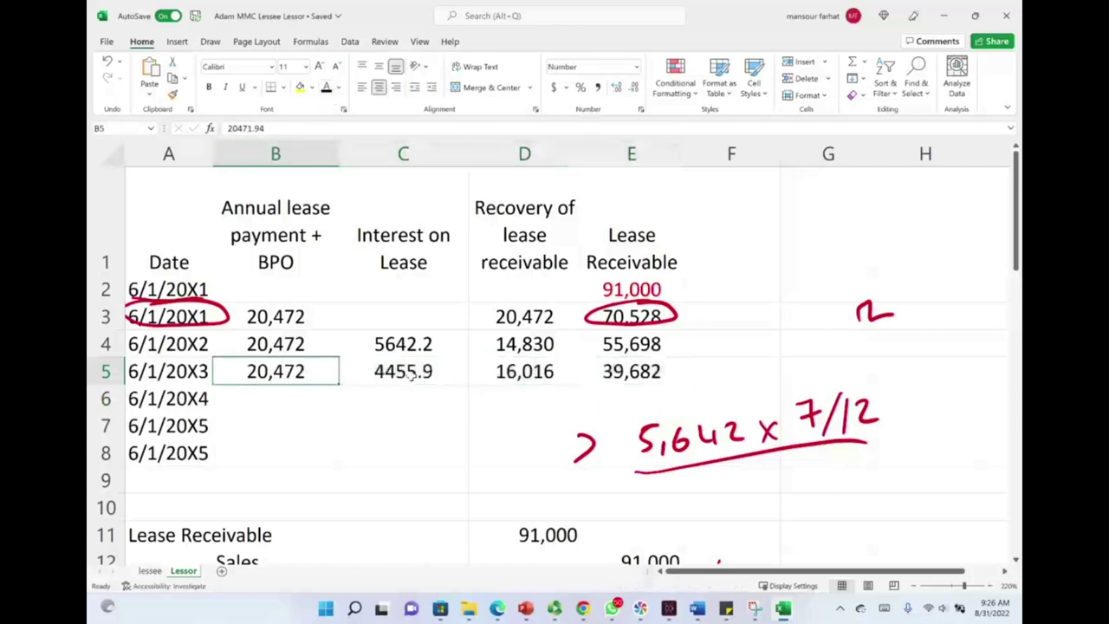
double_click(412, 371)
key(Escape)
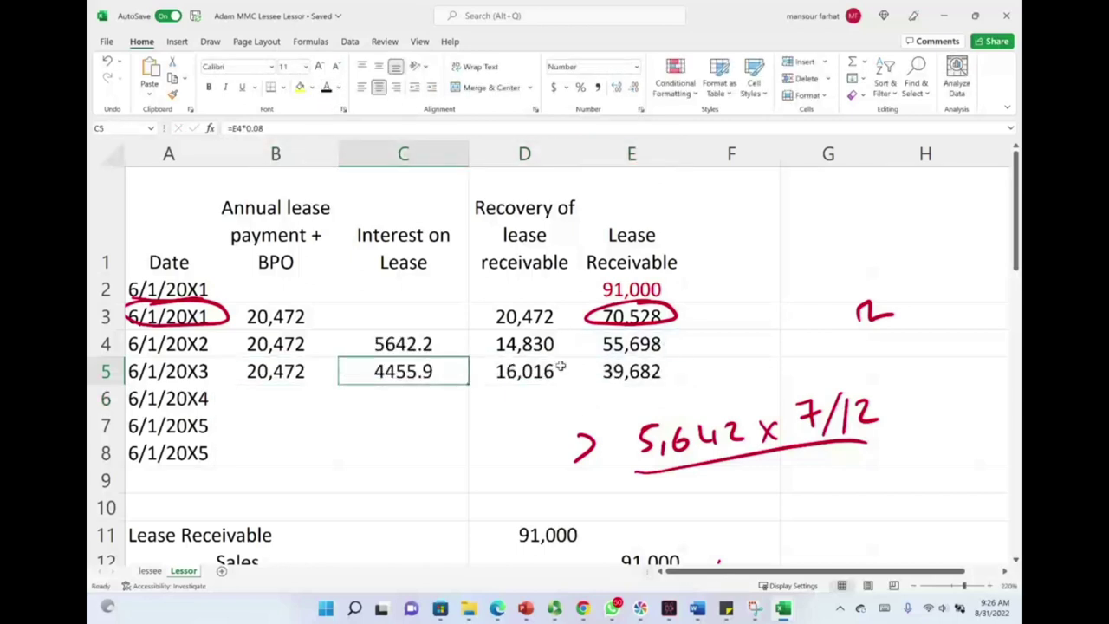
Review the D5 recovery formula =B5-C5 and set the hidden 6/1/20X4 schedule amounts in B6:E6 to black.
double_click(526, 370)
key(Escape)
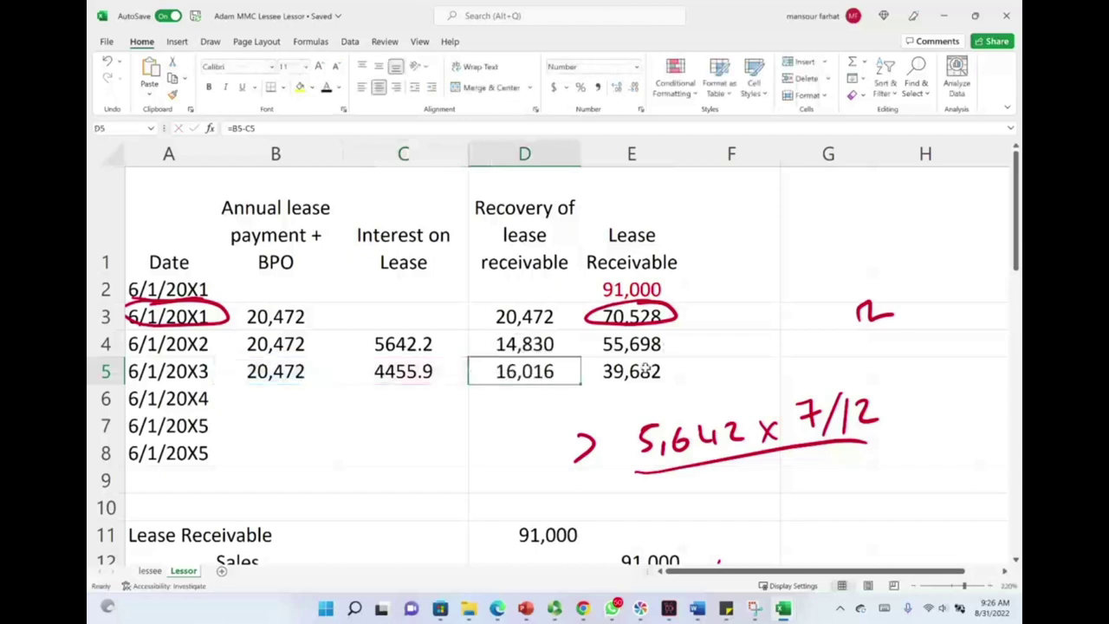
click(643, 371)
click(274, 398)
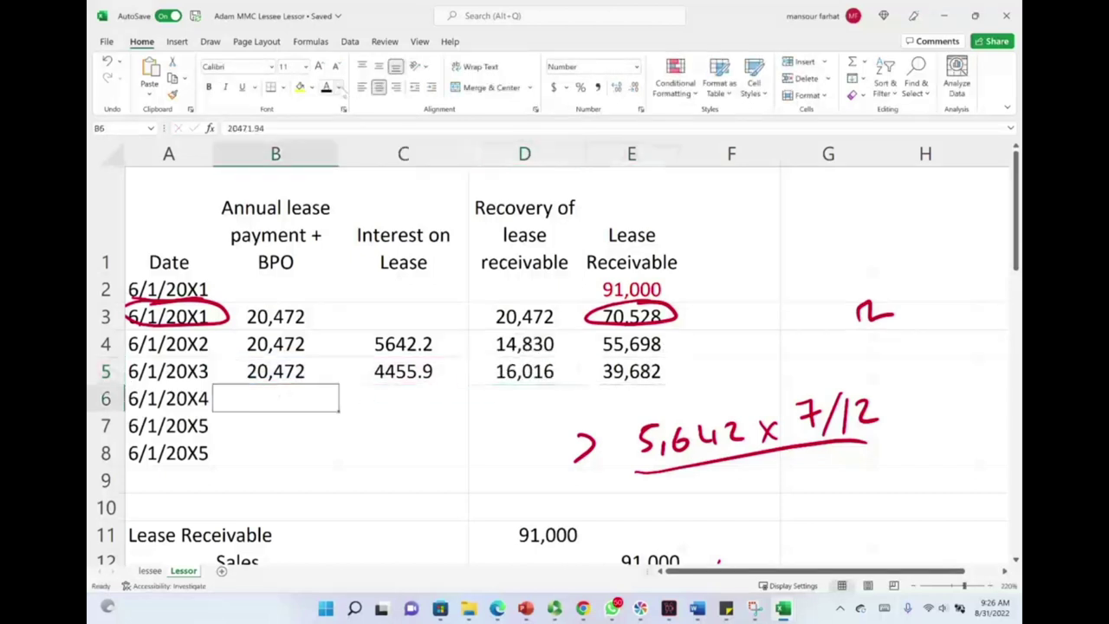
click(331, 95)
click(401, 394)
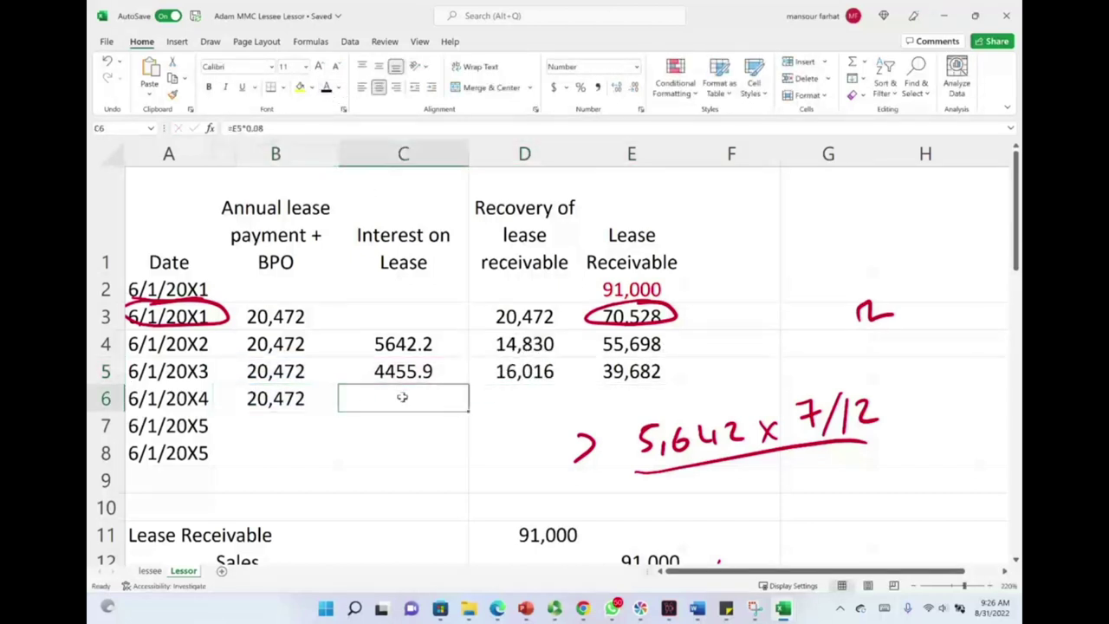
click(334, 91)
double_click(417, 396)
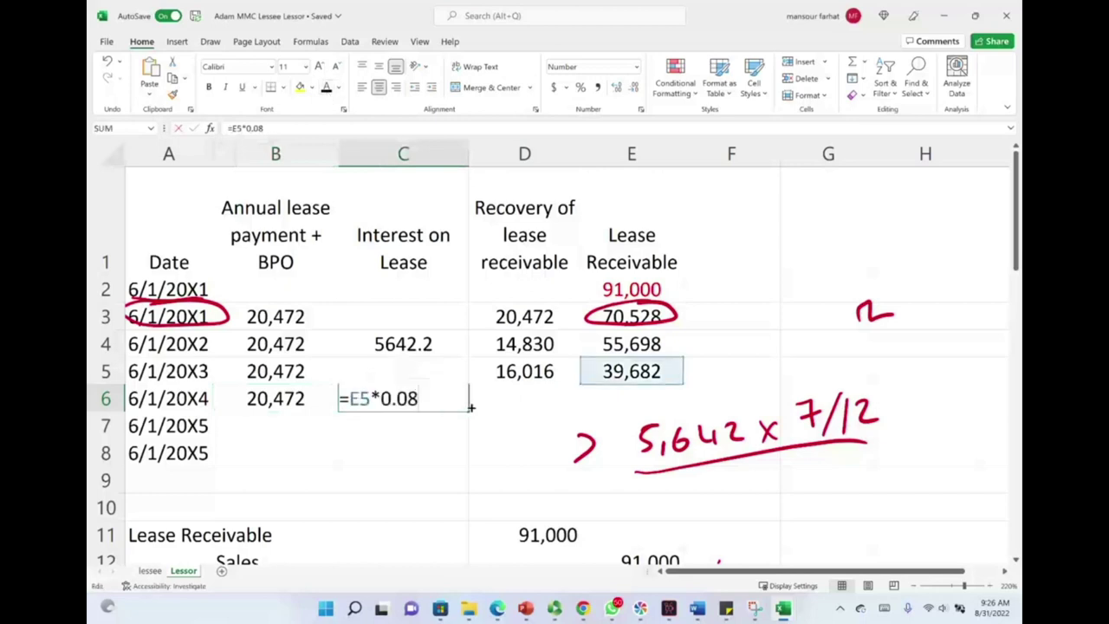
key(Escape)
click(523, 397)
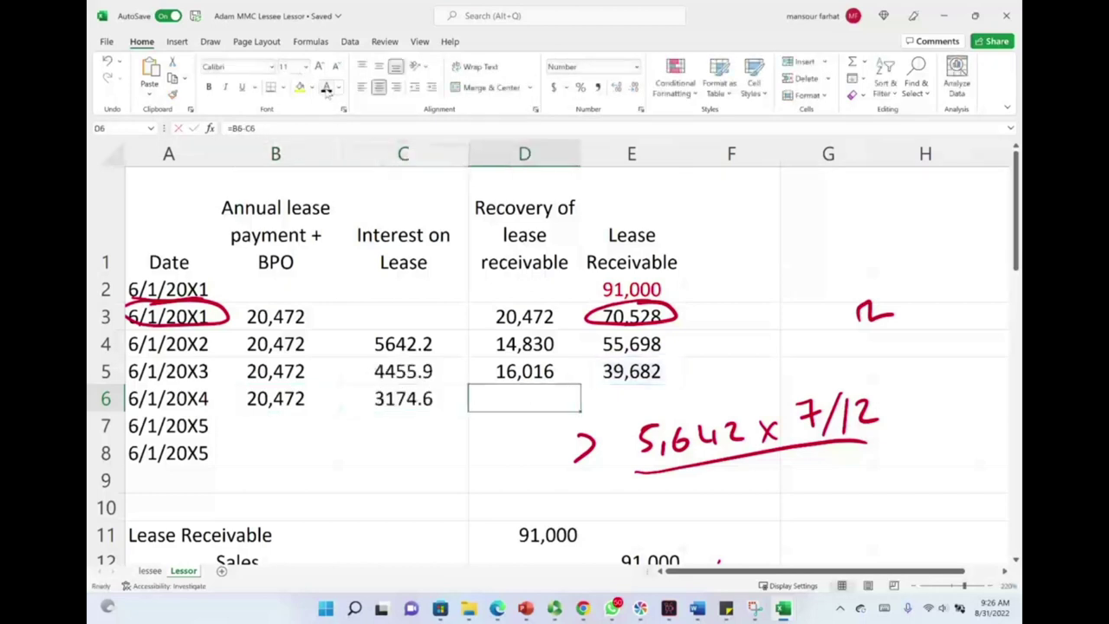
click(332, 91)
click(640, 392)
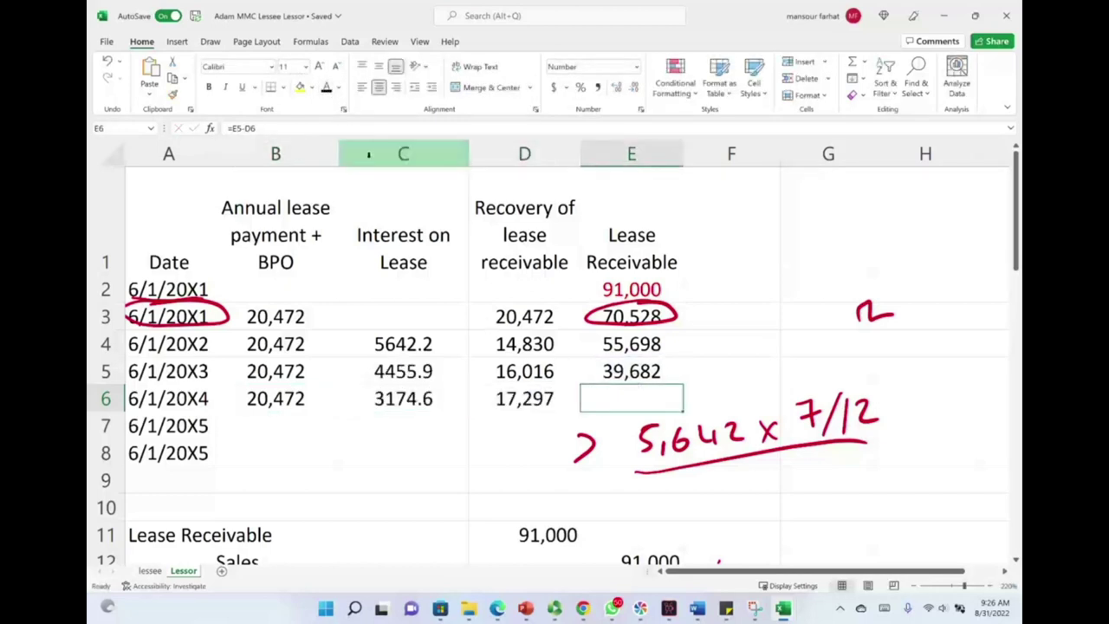
click(331, 90)
Set the hidden 6/1/20X5 schedule amounts in B7:E7 to black and delete the handwritten 5,642 x 7/12 note overlapping them.
click(275, 425)
click(332, 91)
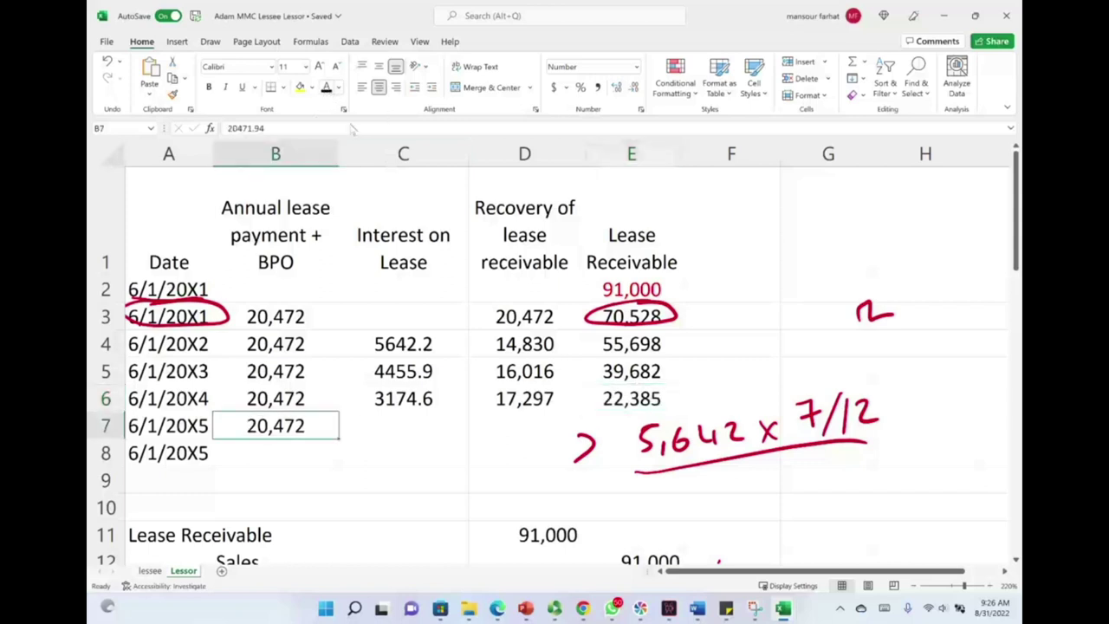
click(410, 428)
click(332, 91)
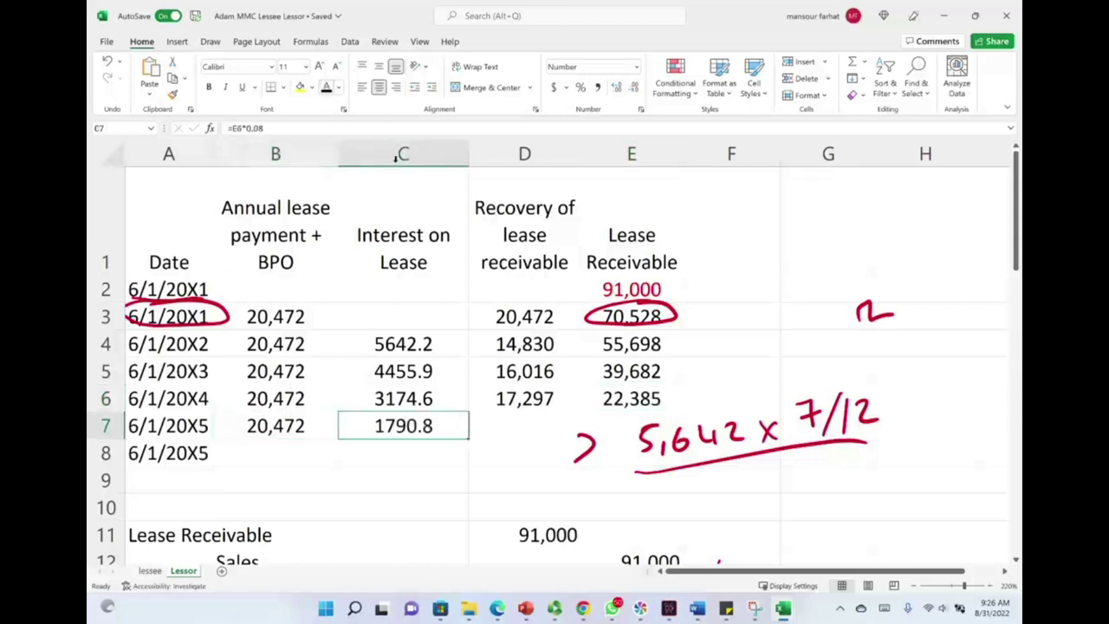
click(537, 426)
click(331, 91)
click(720, 438)
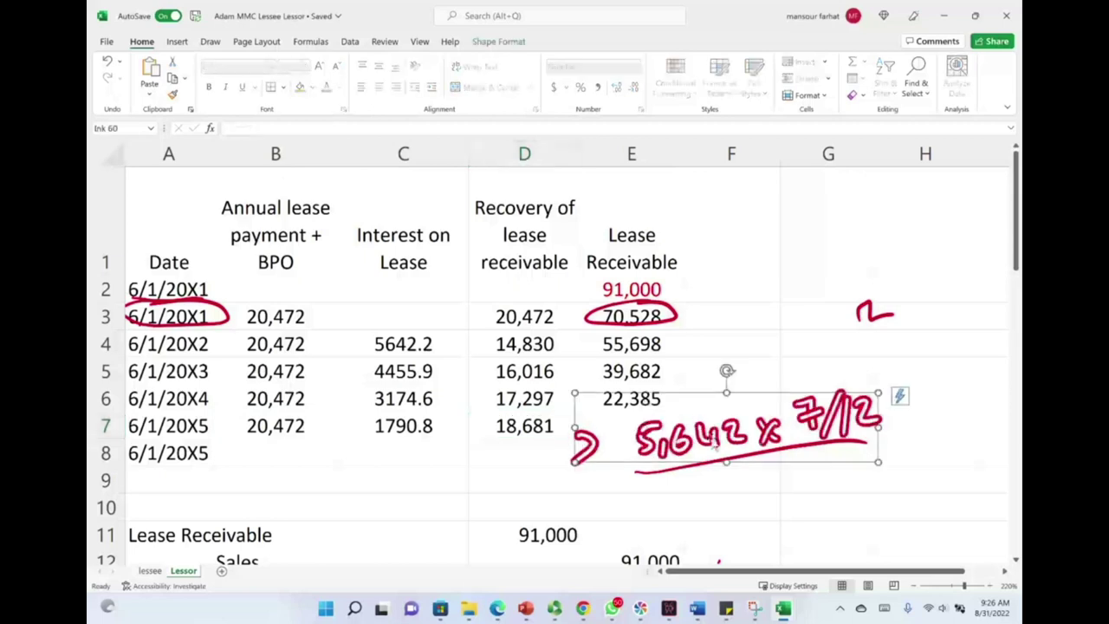
key(Delete)
click(635, 430)
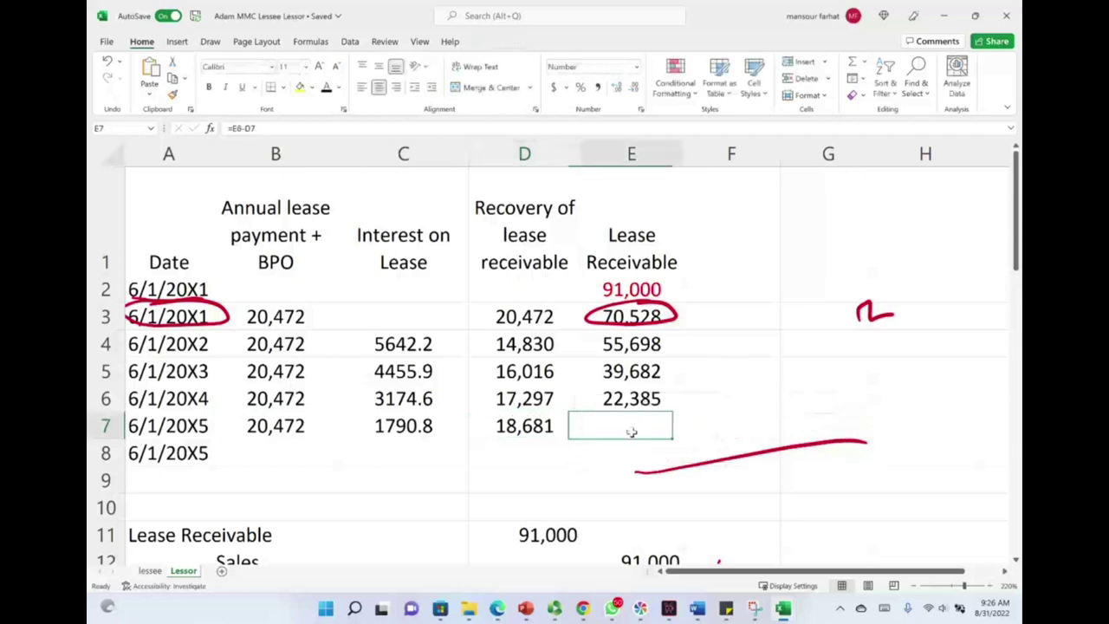
click(327, 90)
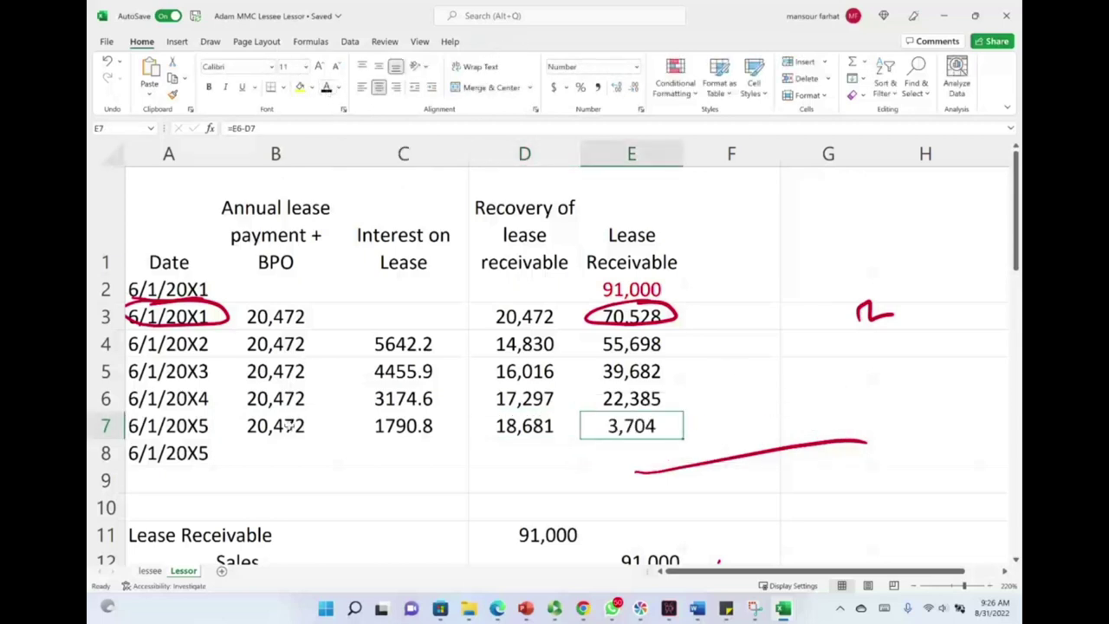
Set the hidden amounts of the final 6/1/20X5 schedule row in B8:E8 to black.
click(286, 452)
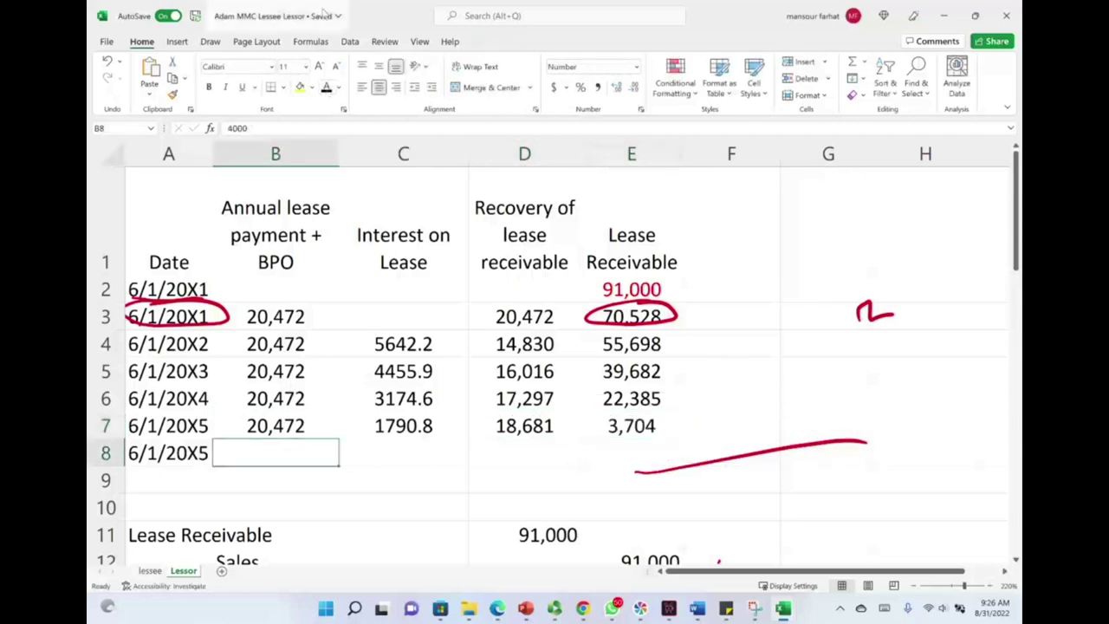
click(327, 90)
click(412, 457)
click(328, 90)
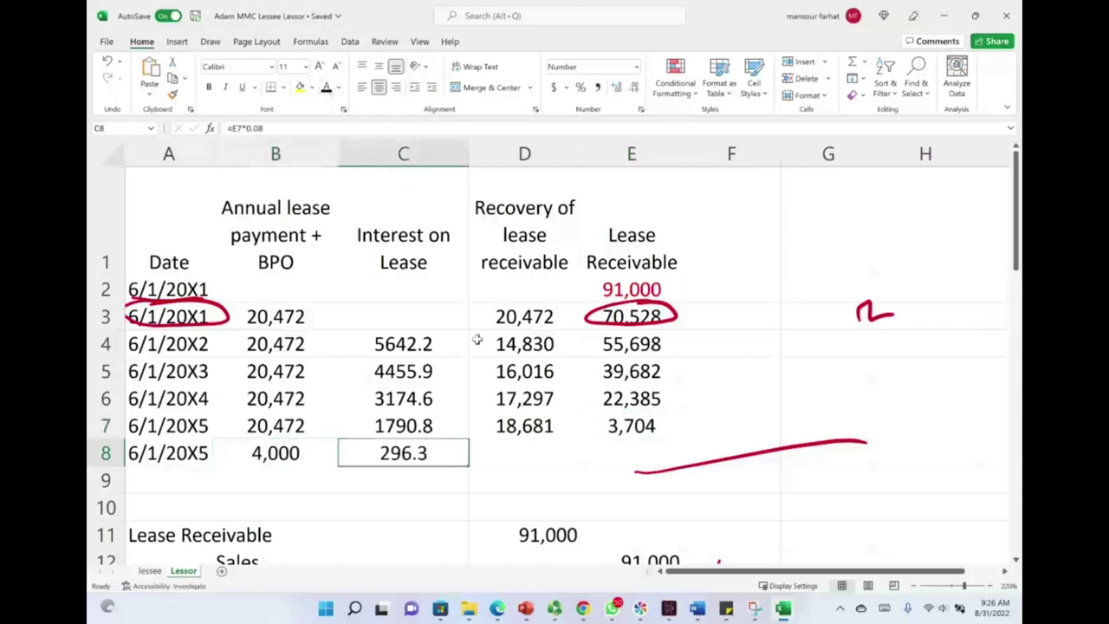
click(530, 443)
click(328, 90)
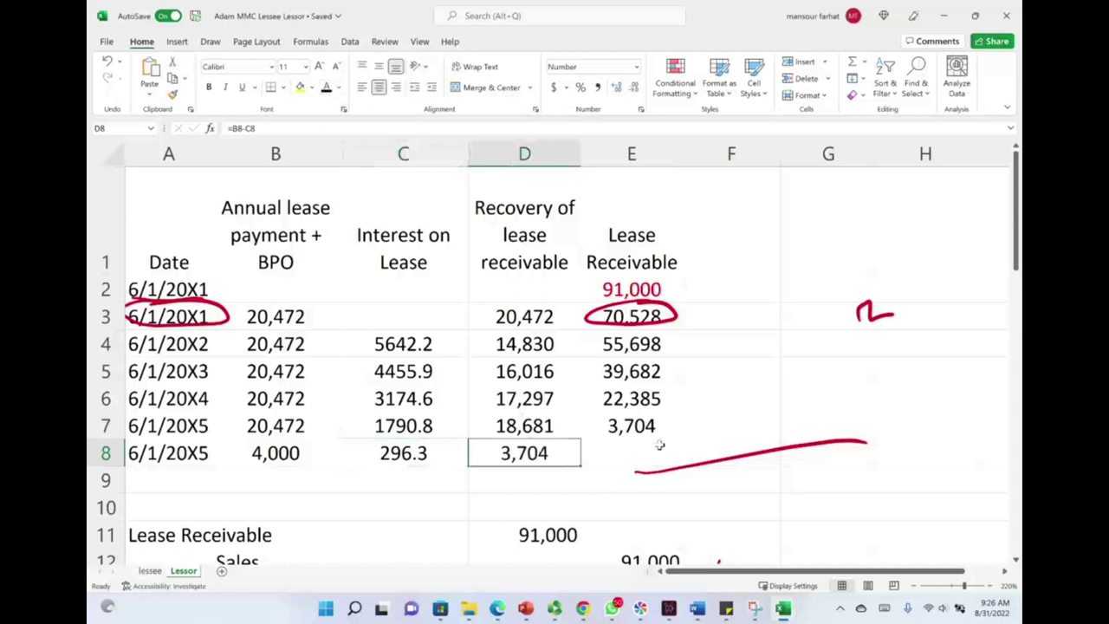
click(655, 451)
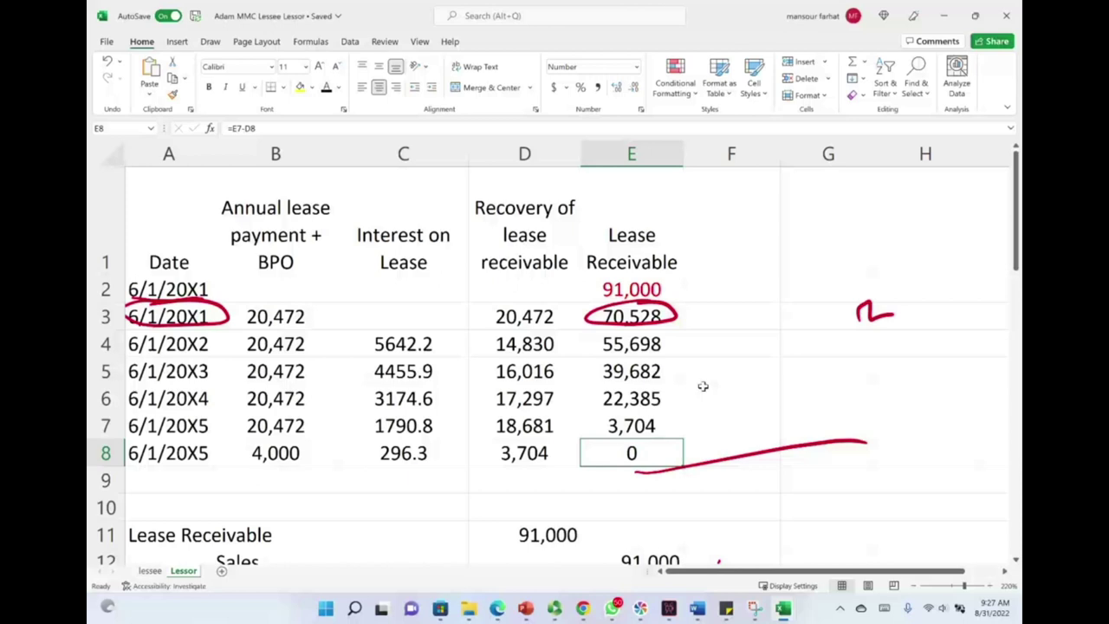
click(774, 453)
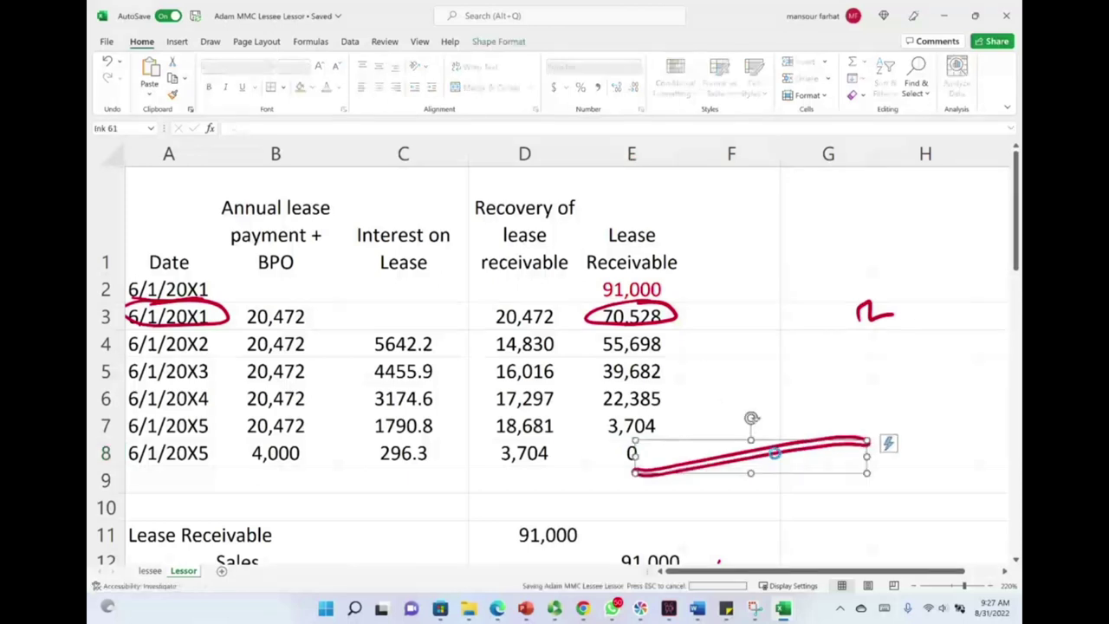
key(F12)
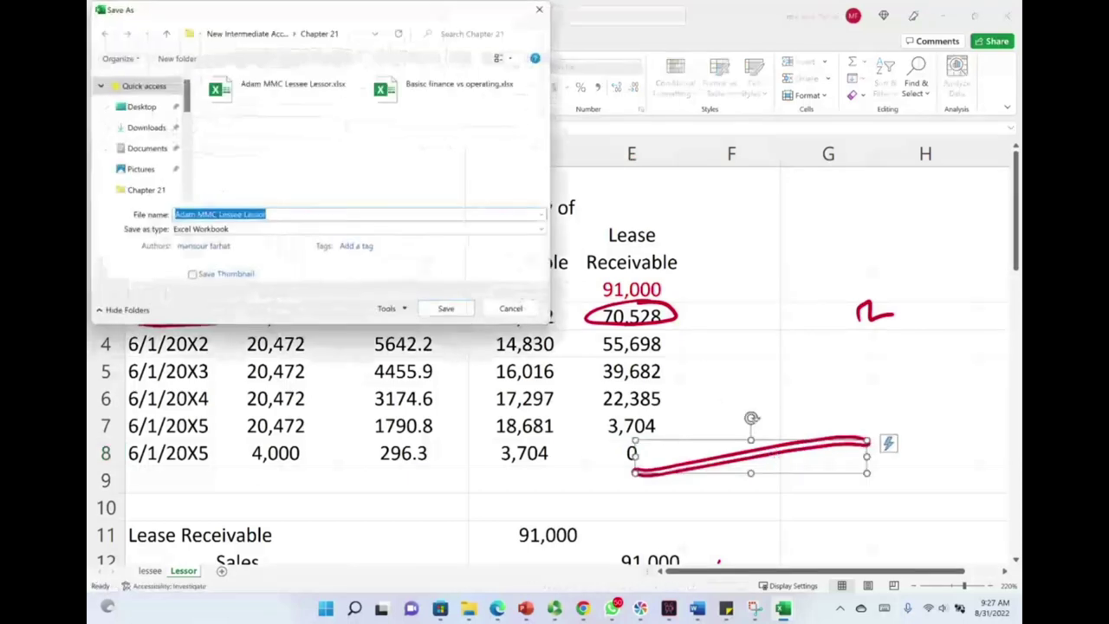
key(Return)
Draw a red box around the 6/1/20X2 amounts in B4:D4 and a red arrow pointing at the receivable in E5.
mouse_move(244, 335)
mouse_down()
mouse_move(260, 355)
mouse_move(508, 355)
mouse_move(458, 329)
mouse_move(263, 328)
mouse_up()
mouse_move(737, 370)
mouse_down()
mouse_move(768, 366)
mouse_move(744, 384)
mouse_up()
Set the hidden depreciation answer in B37 to black.
scroll(686, 421, down, 5)
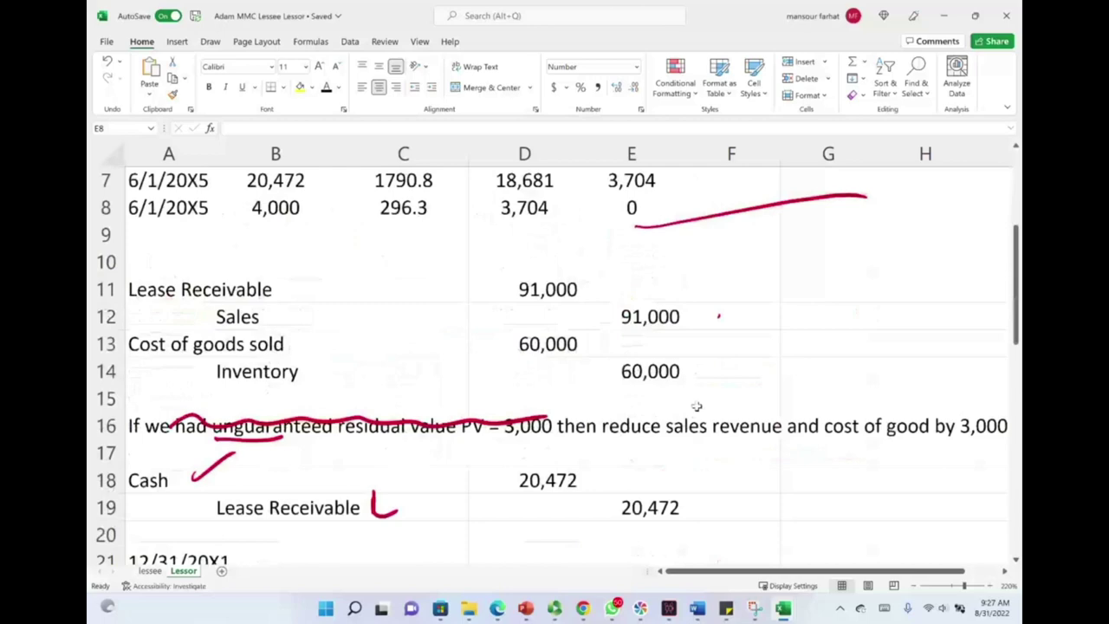
scroll(702, 405, down, 3)
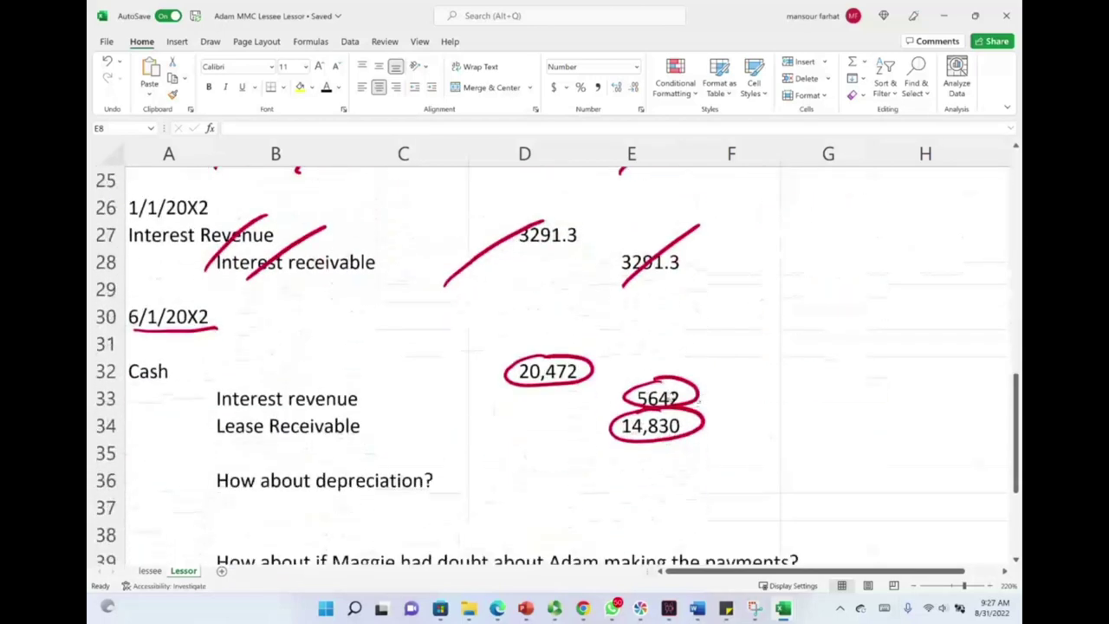
click(243, 513)
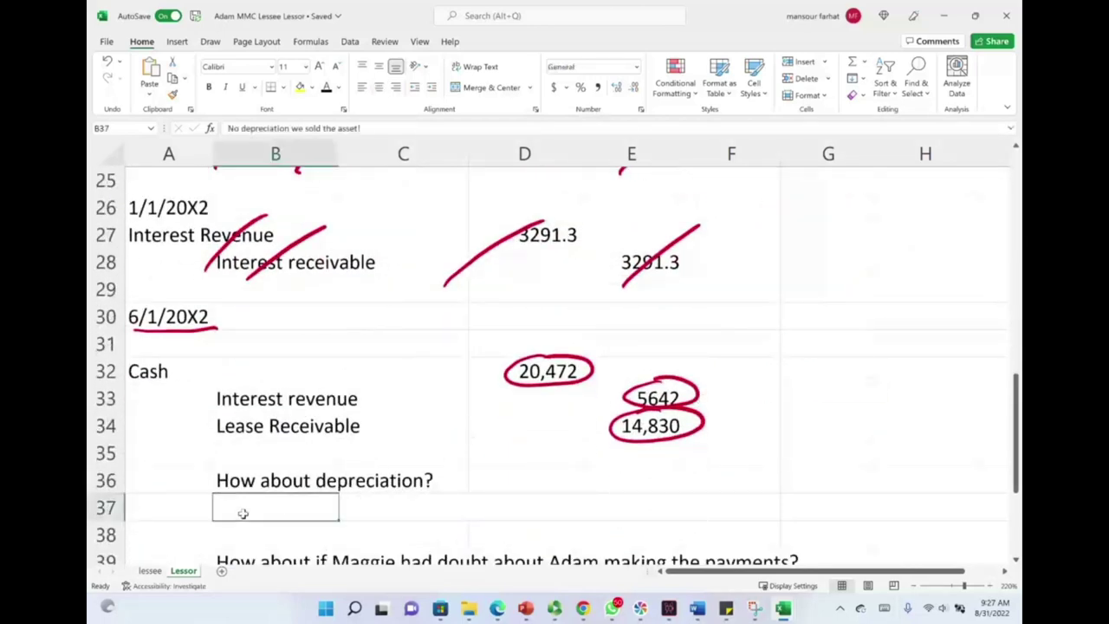
click(325, 90)
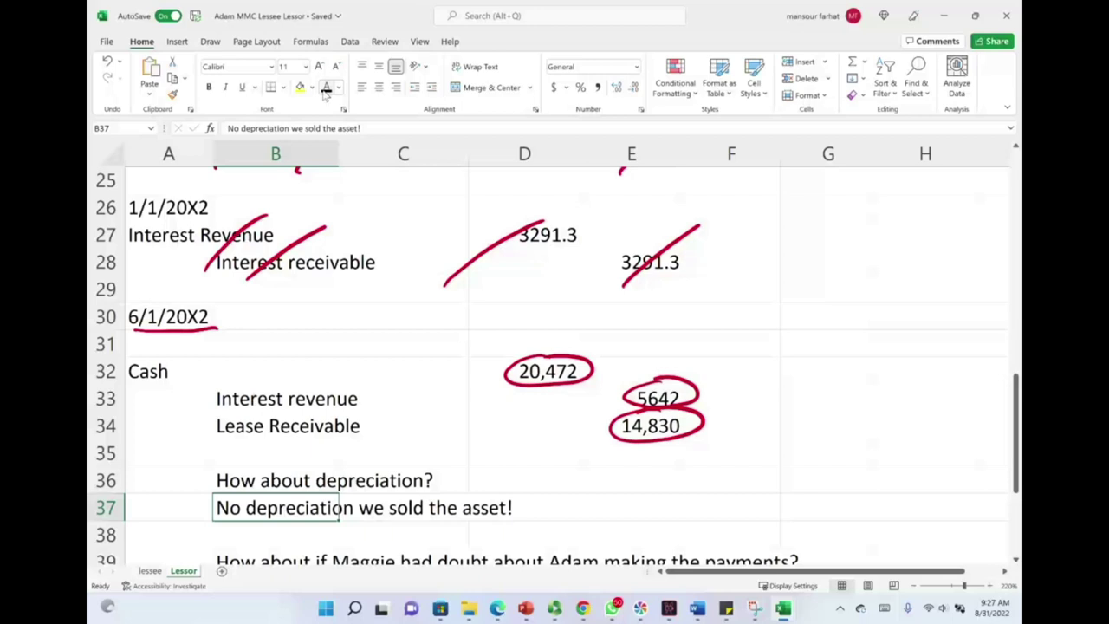
Add a short red ink mark beside the word "doubt" in the row 39 question.
scroll(326, 95, down, 3)
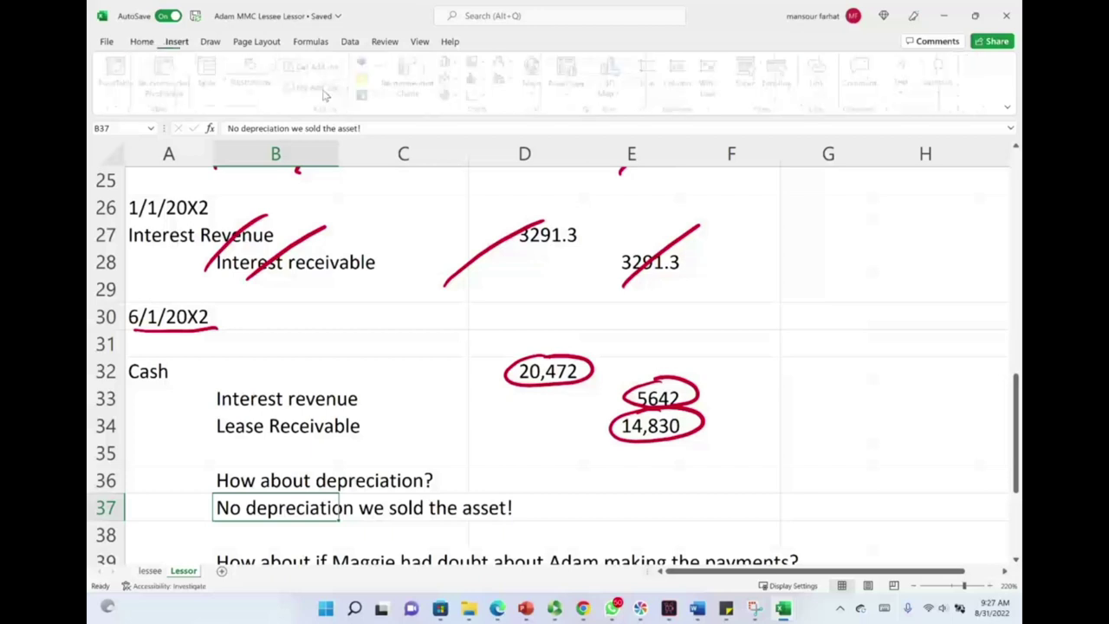
click(431, 426)
scroll(431, 425, down, 1)
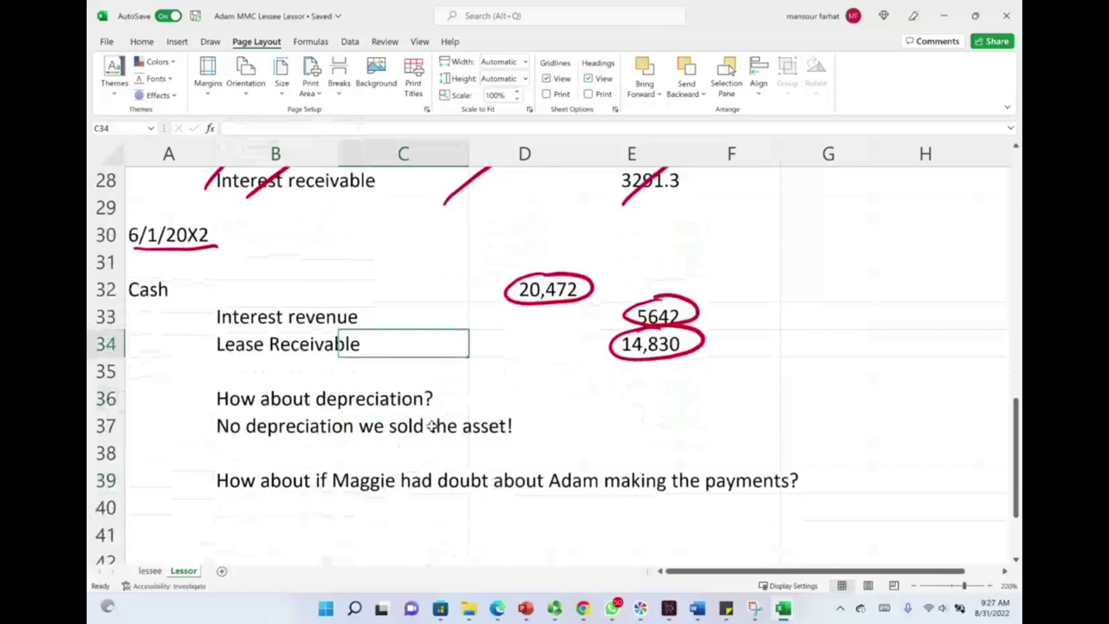
drag(482, 486, 495, 479)
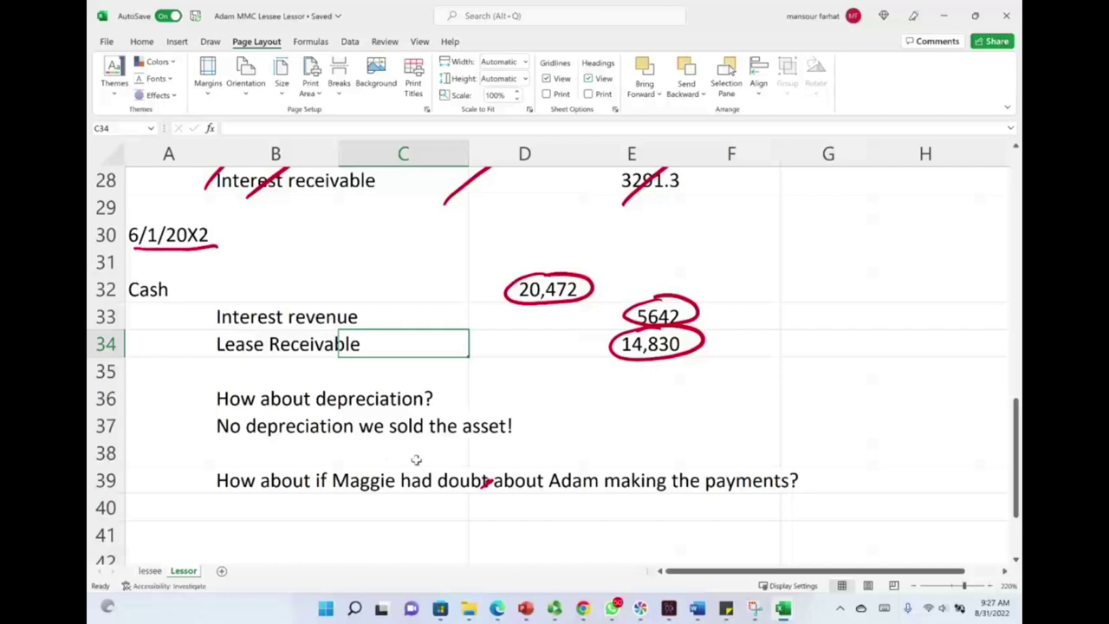
Set the hidden "No sale" answer and the Cash and Unearned revenue entry in B40:F44 to black.
scroll(421, 460, down, 2)
drag(255, 426, 718, 523)
right_click(464, 459)
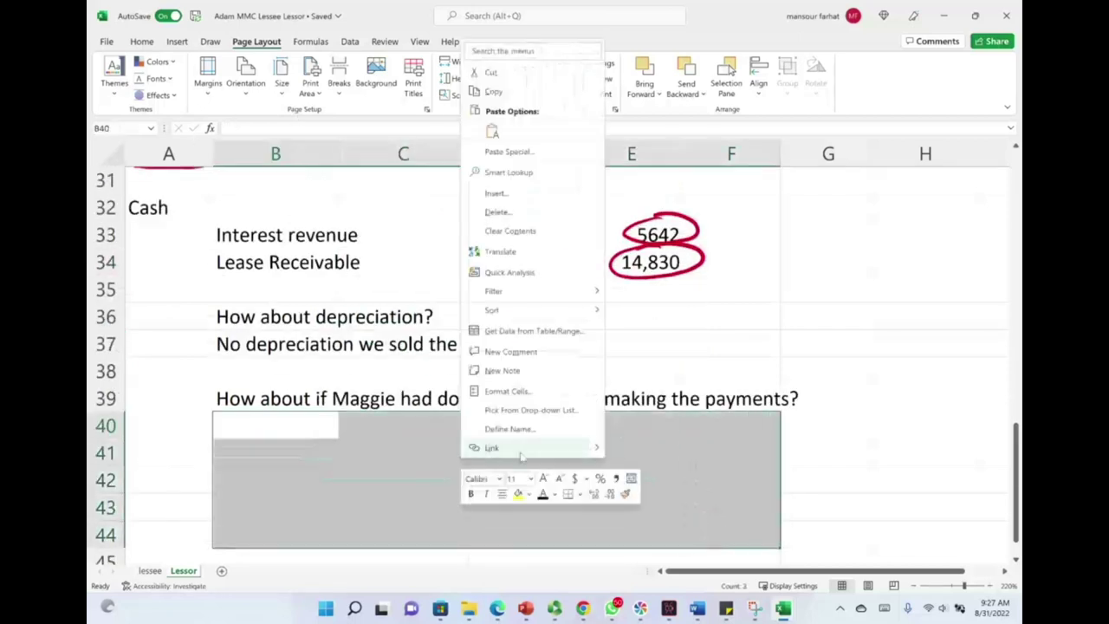
click(530, 490)
click(366, 444)
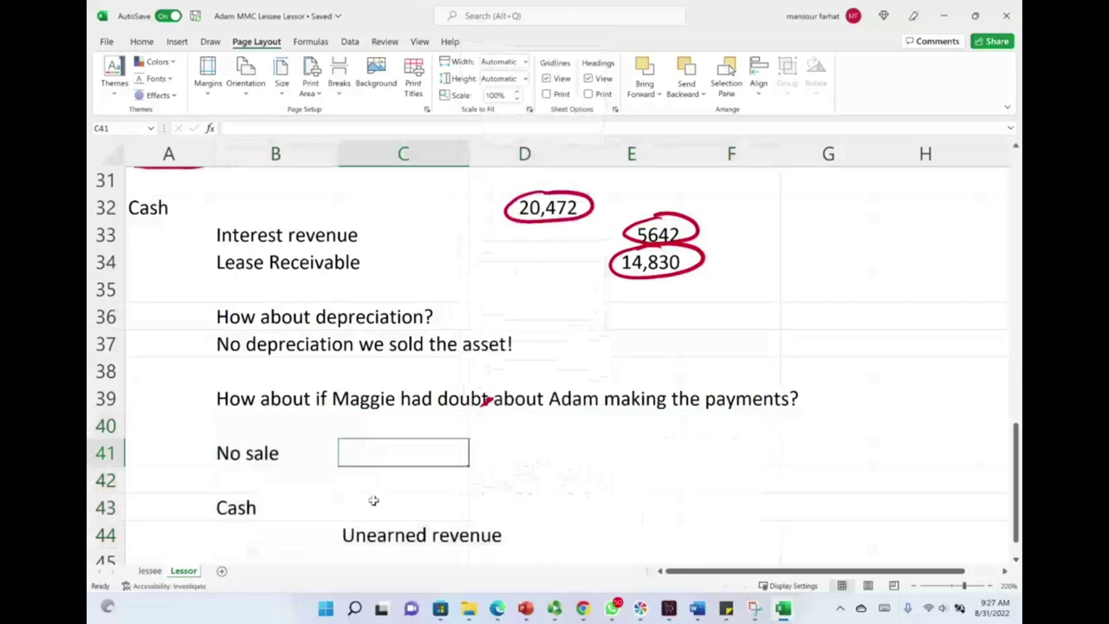
Set the hidden Unearned revenue and Revenue entry in B45:D46 to black.
scroll(374, 500, down, 2)
click(614, 344)
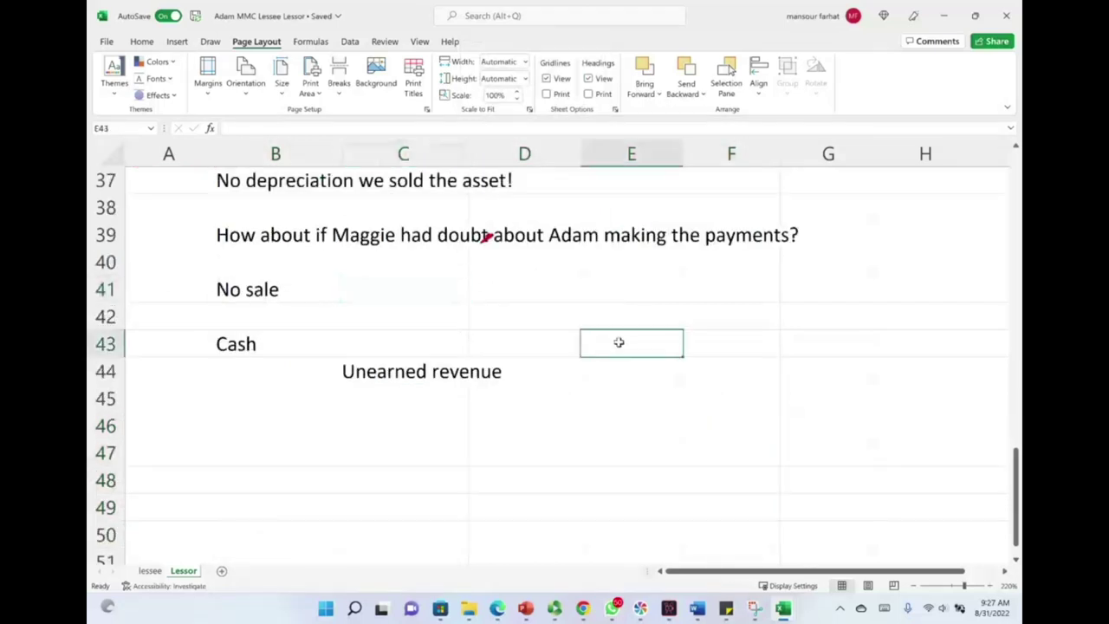
drag(258, 389, 579, 437)
right_click(385, 398)
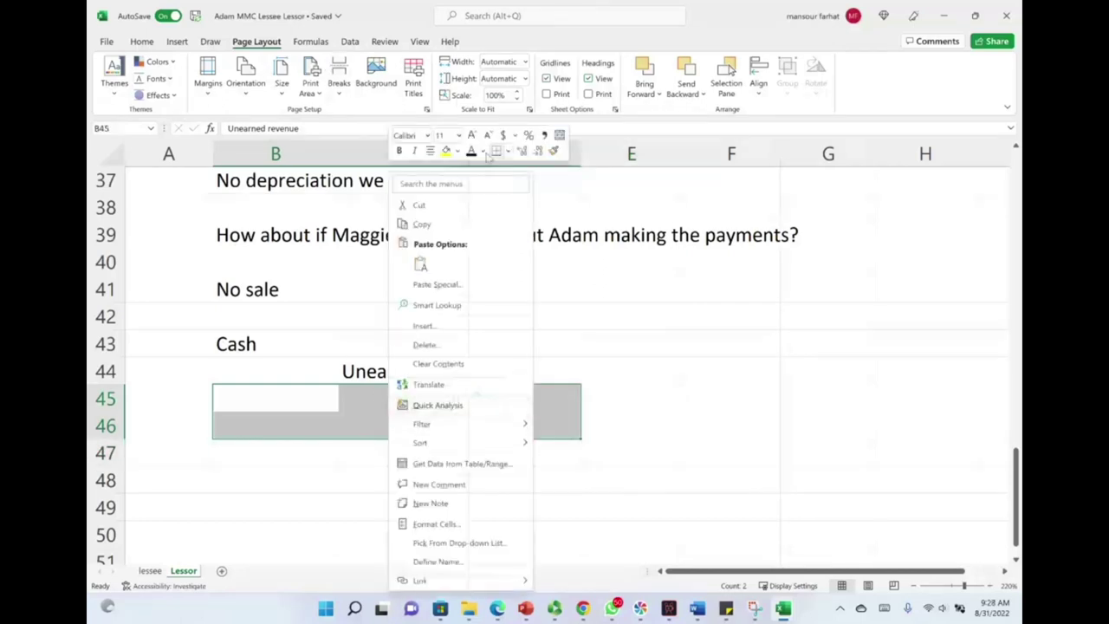
key(Escape)
click(656, 404)
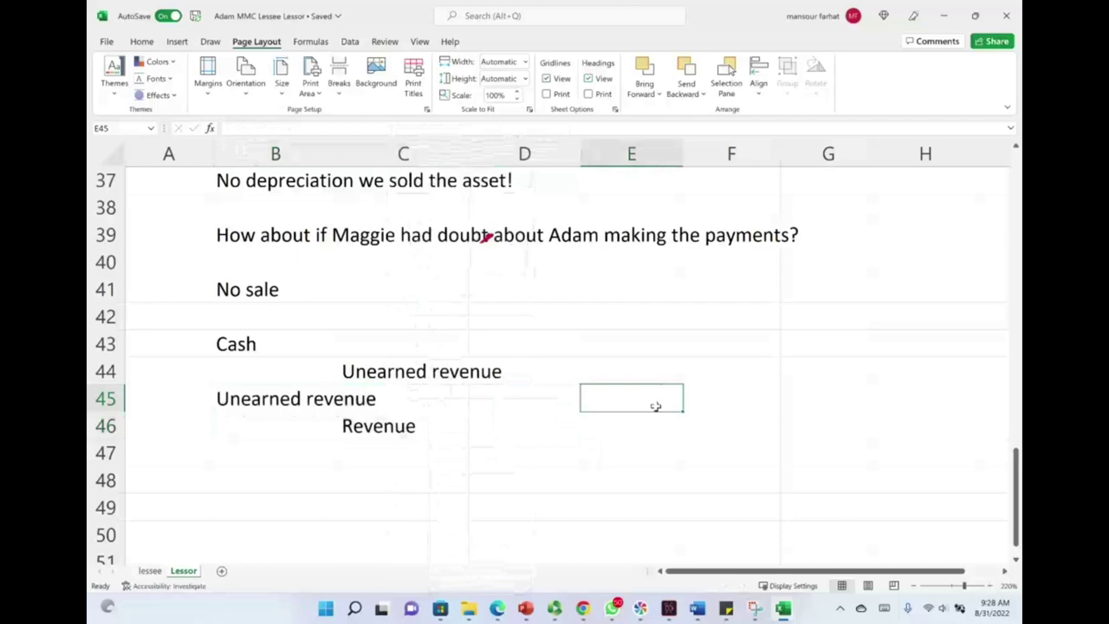
Cross out the accounts and both amount columns of the Lease Receivable, Sales, Cost of goods sold and Inventory entry in rows 11 to 14.
scroll(656, 405, up, 12)
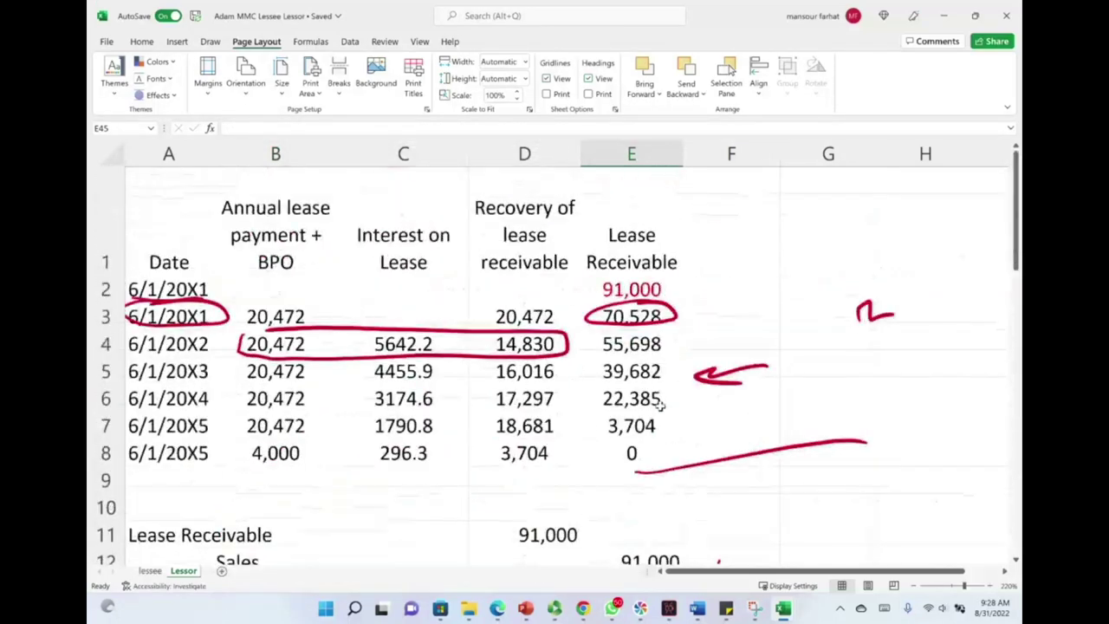
scroll(661, 405, down, 1)
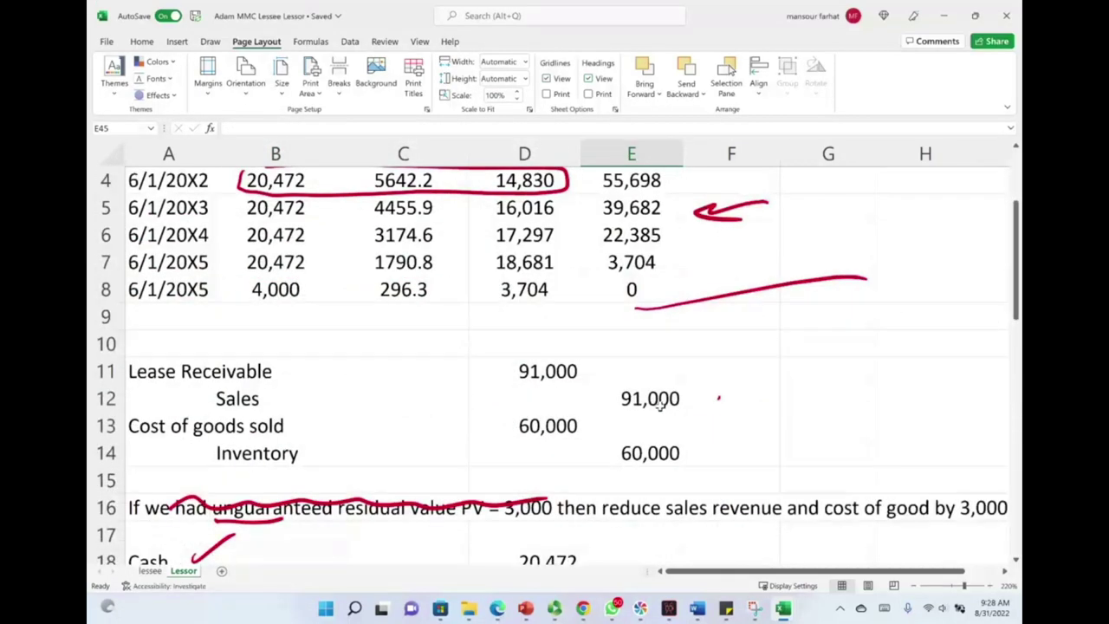
drag(236, 368, 351, 501)
drag(501, 361, 611, 485)
drag(595, 360, 691, 470)
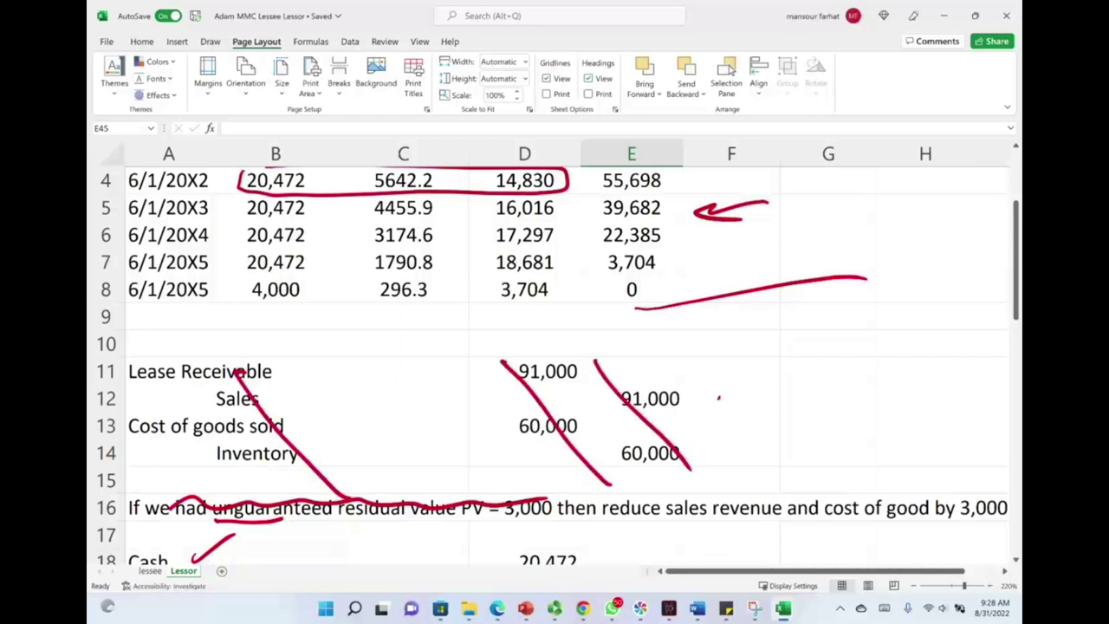